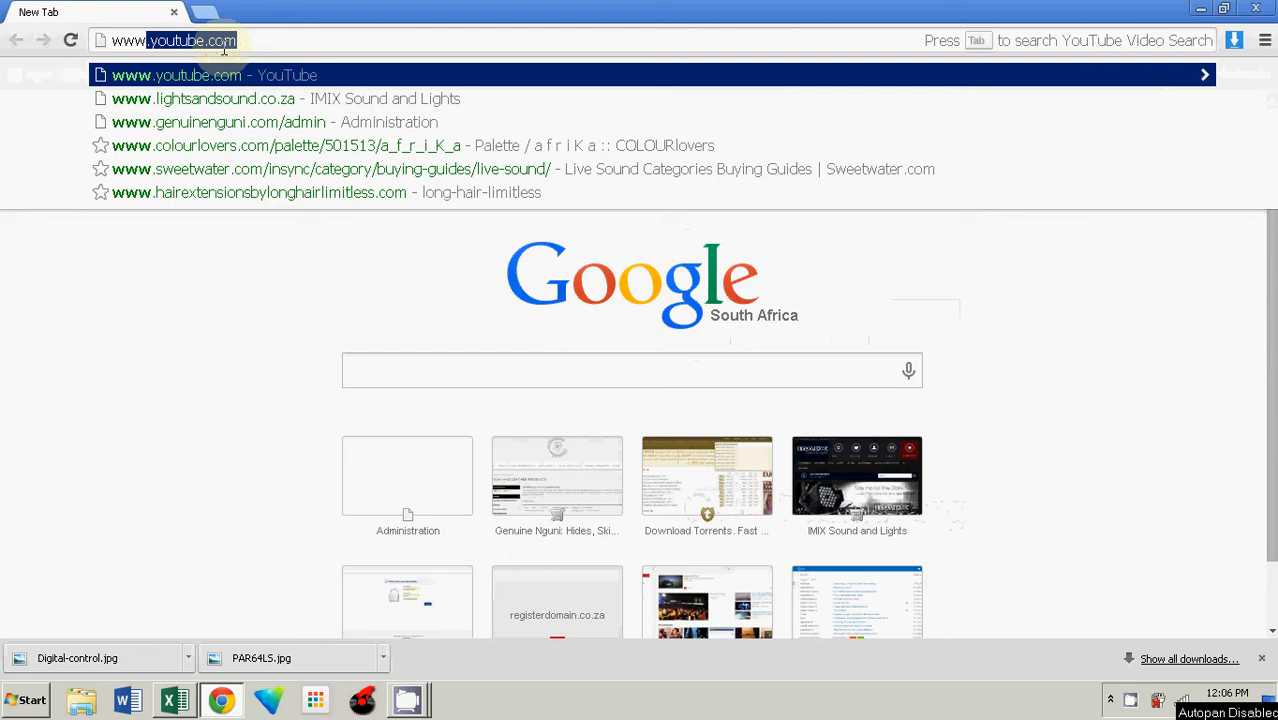
Step: Open genuinenguni.com/admin and enter the admin username in the login form
text(genuinenguni.com/admin)
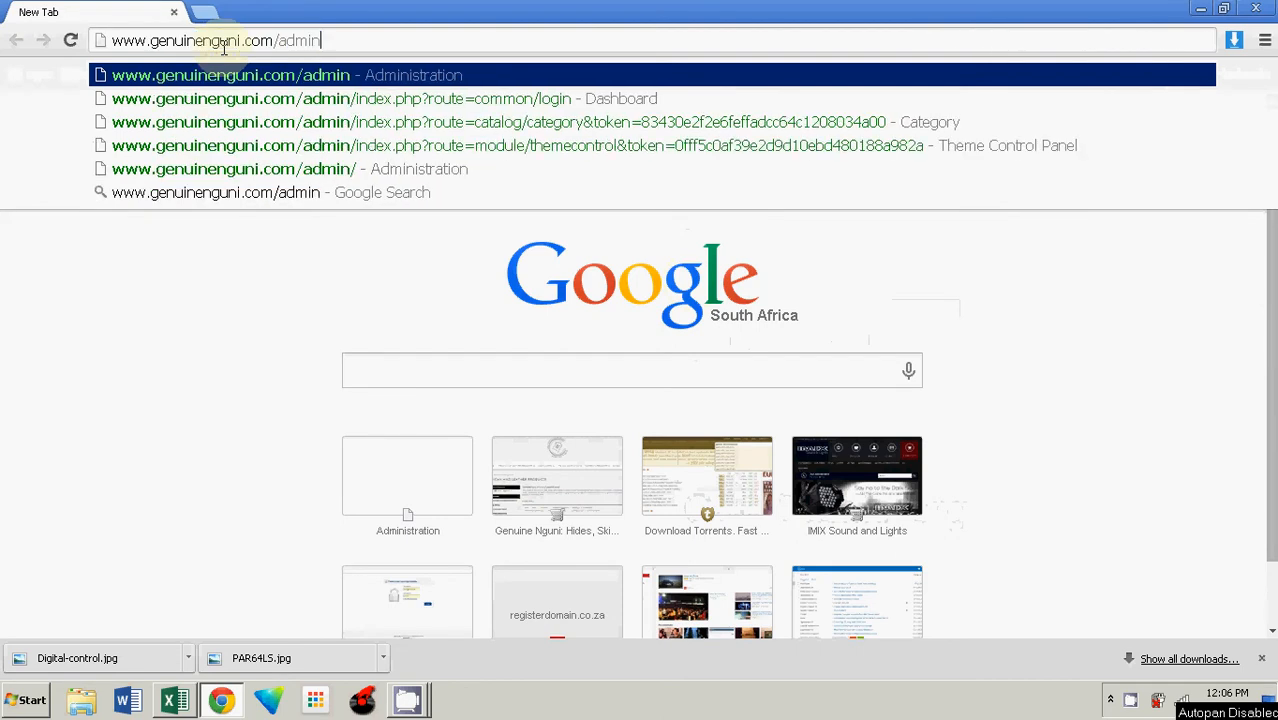
key(Return)
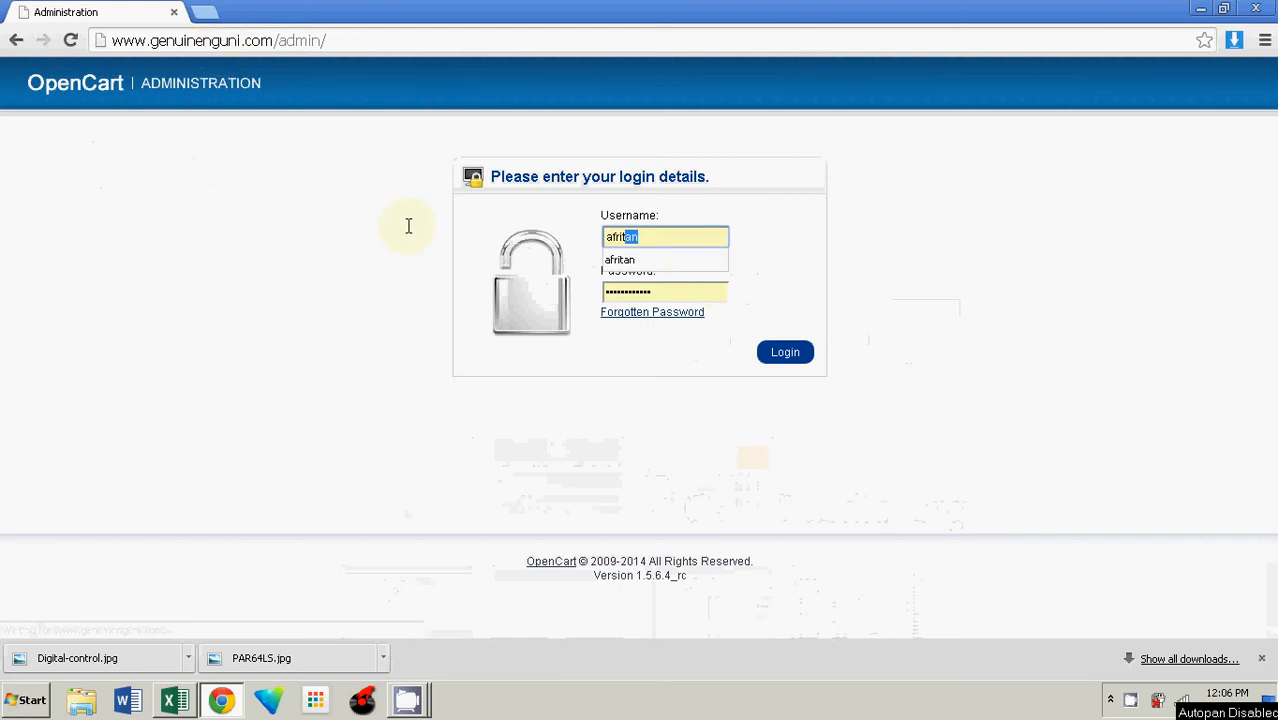
key(BackSpace)
key(BackSpace)
key(BackSpace)
key(BackSpace)
key(BackSpace)
key(BackSpace)
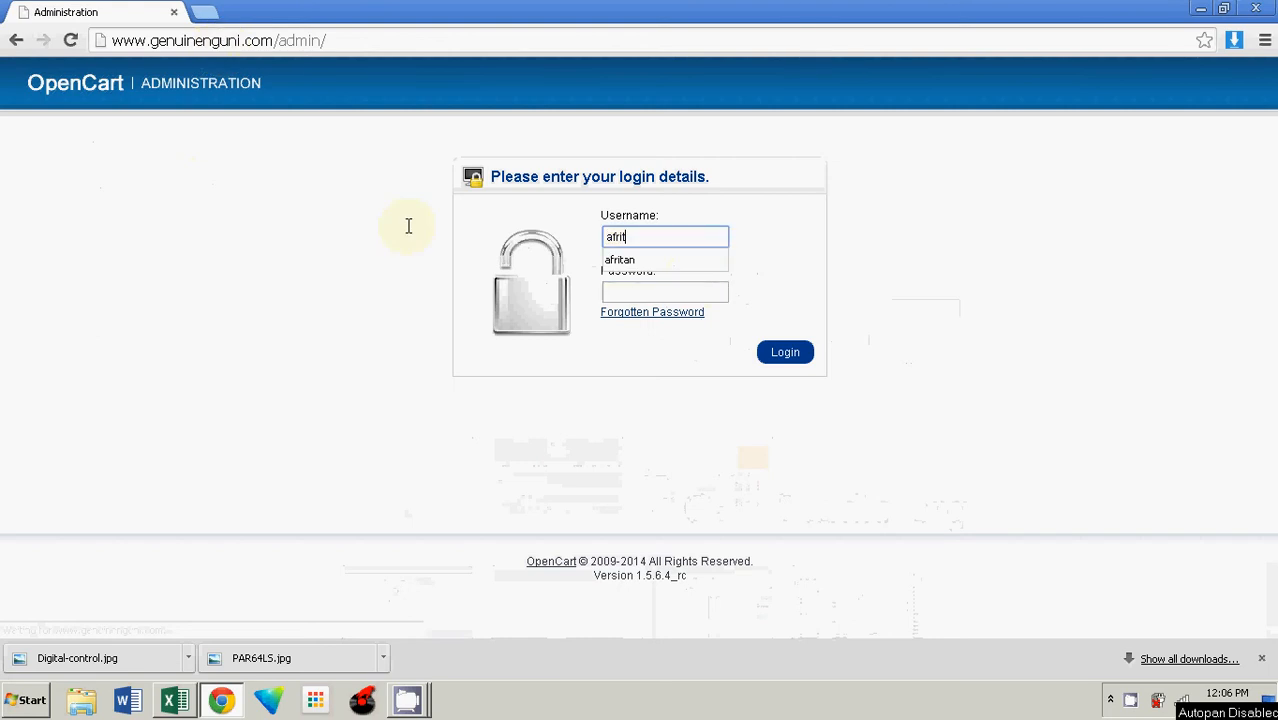
text(Afritan)
click(653, 291)
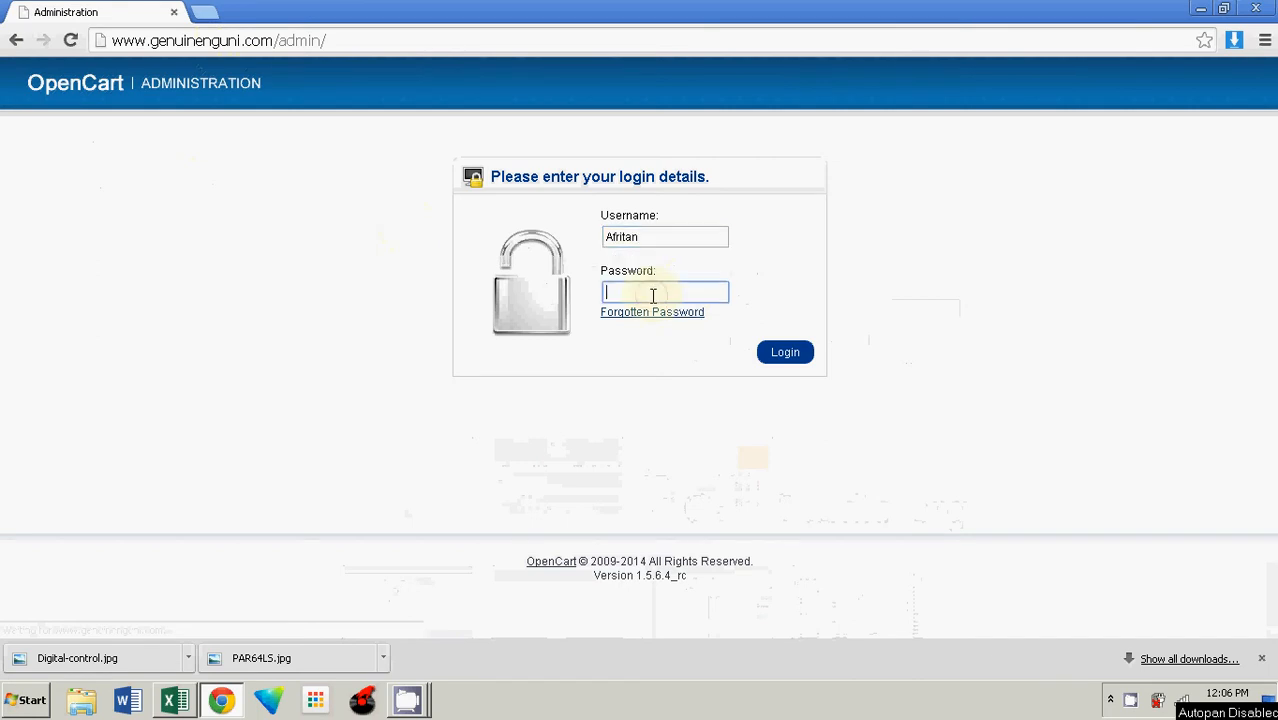
Step: Enter the account password and log in to the administration
text(aaa•)
key(BackSpace)
key(BackSpace)
key(BackSpace)
key(BackSpace)
text(•••)
key(BackSpace)
key(BackSpace)
key(BackSpace)
text(••••••••••)
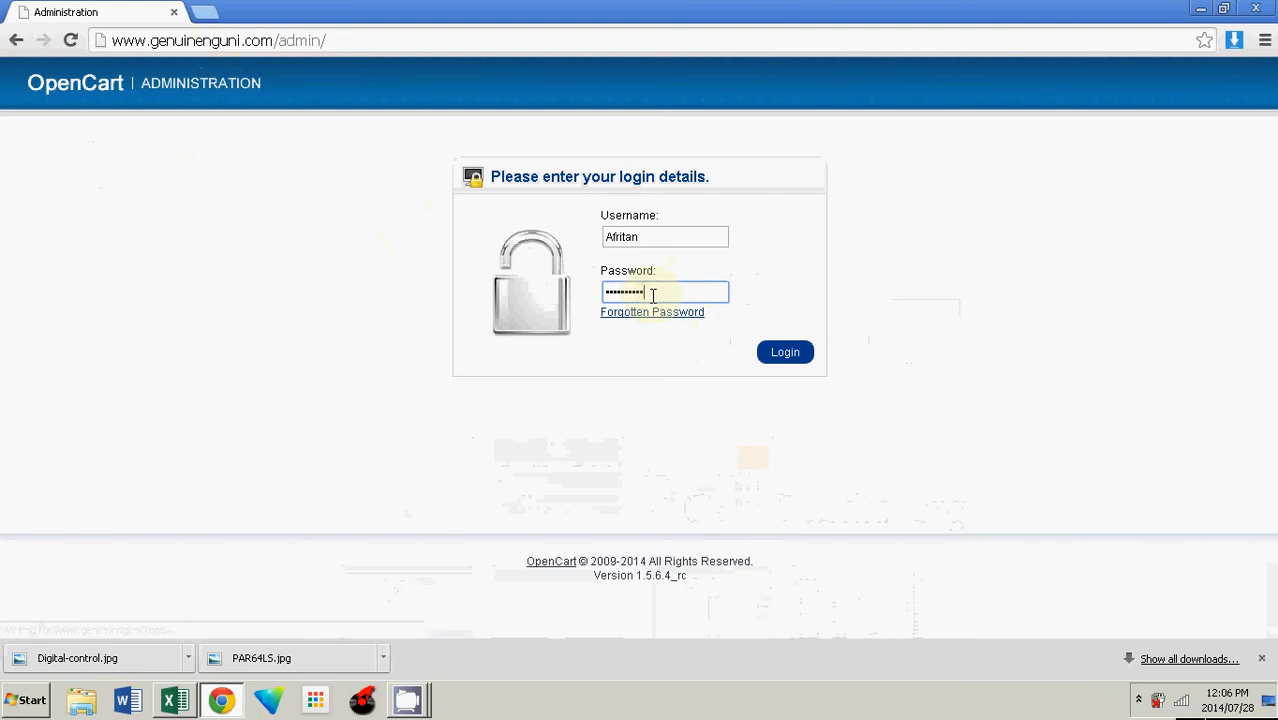
click(778, 354)
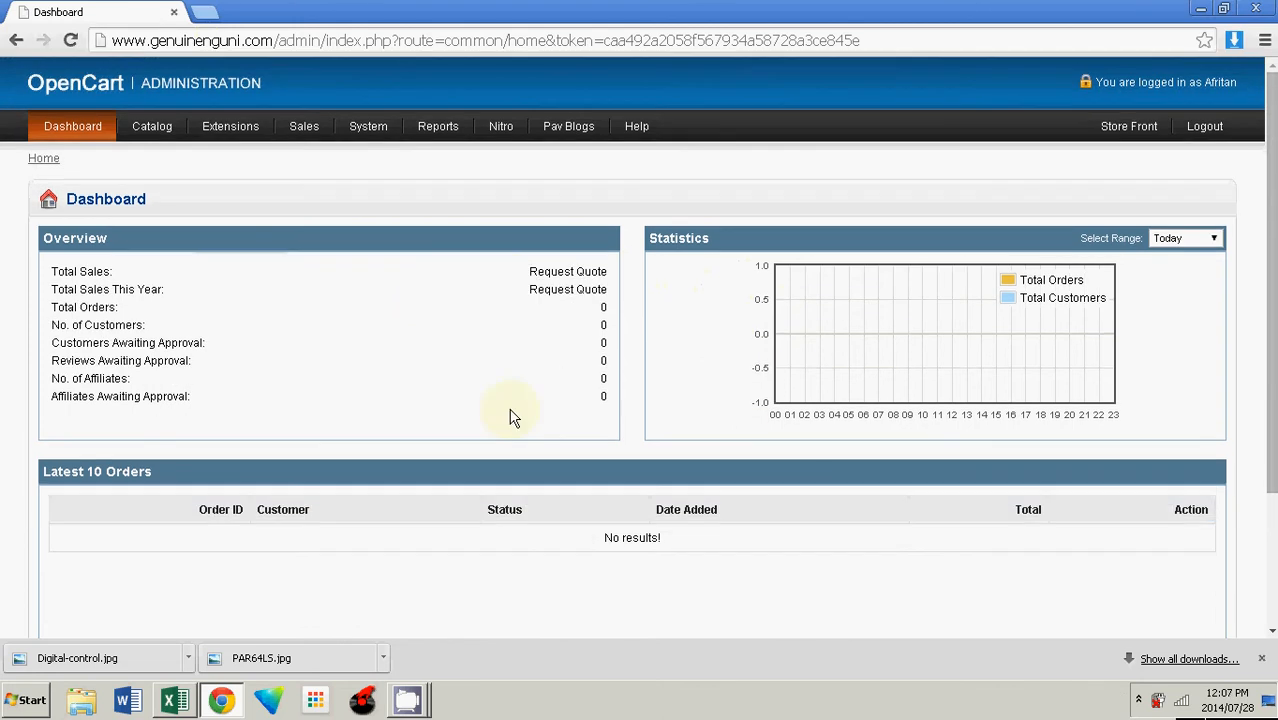
Step: Open the Add Blog form from the Pav Blogs section
mouse_move(580, 127)
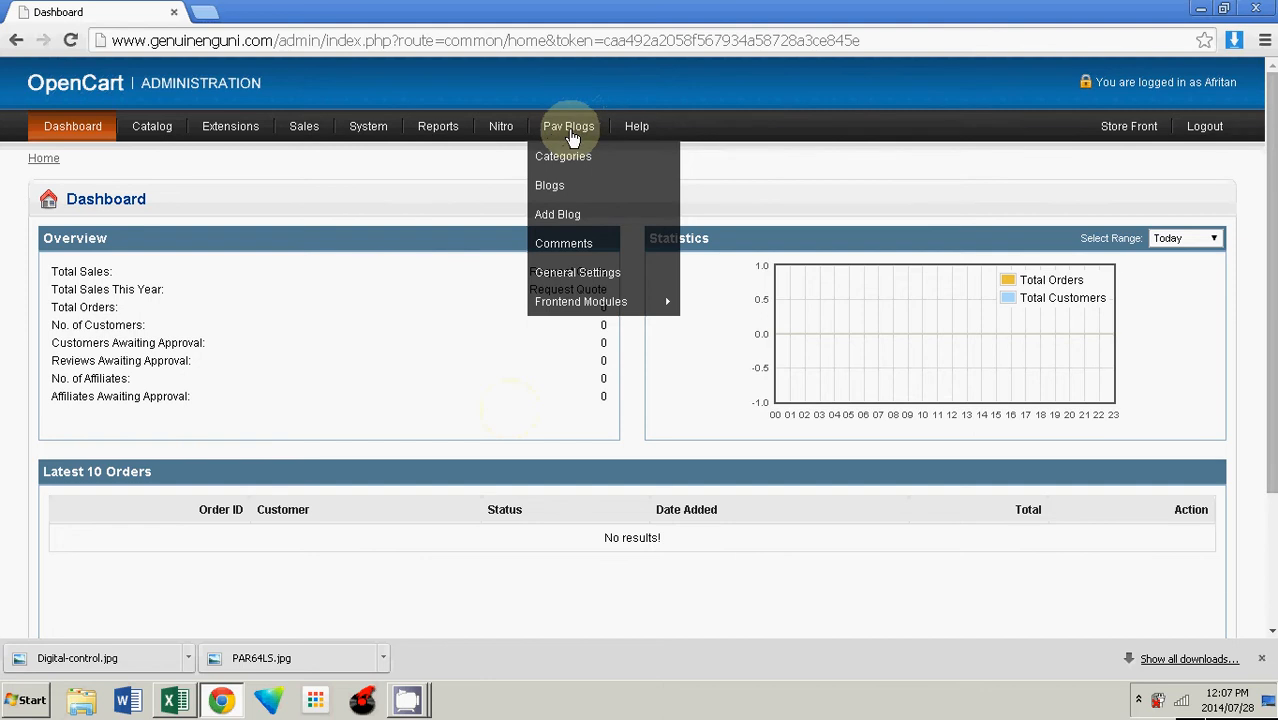
click(562, 226)
drag(1272, 125, 1274, 303)
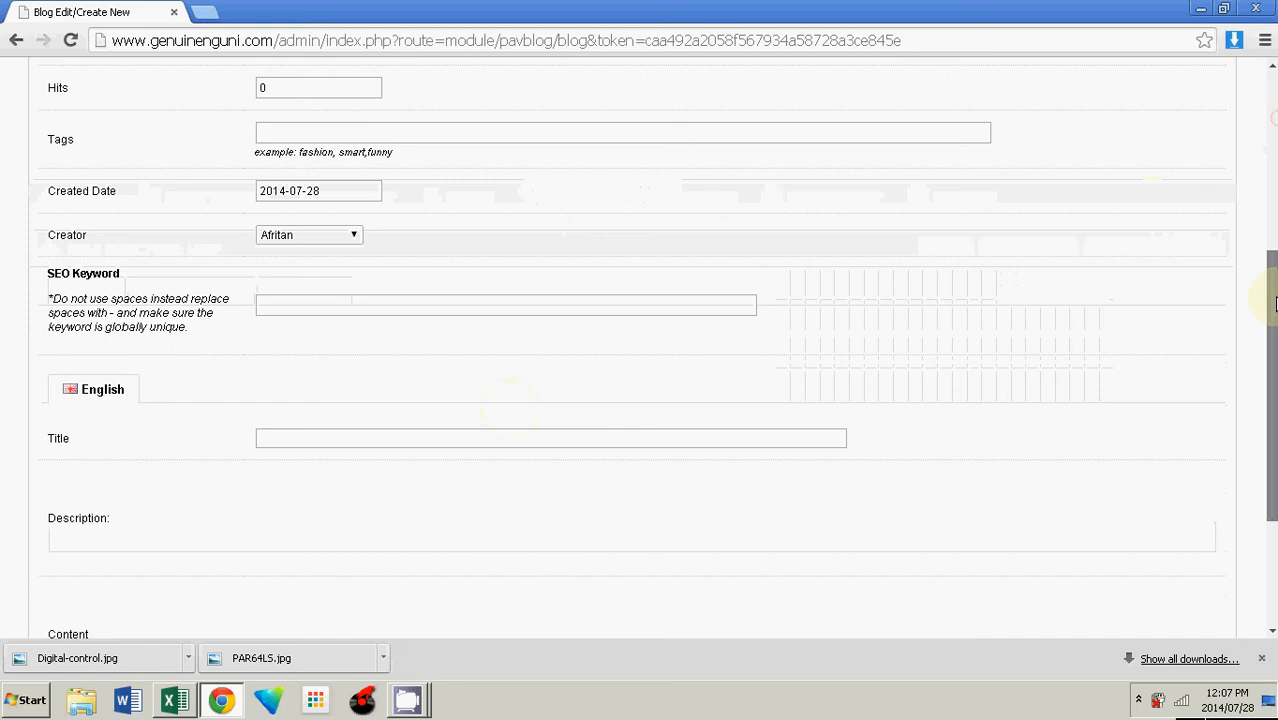
Step: Set the blog category to Genuine Nguni Blog (ID:28)
scroll(334, 289, up, 3)
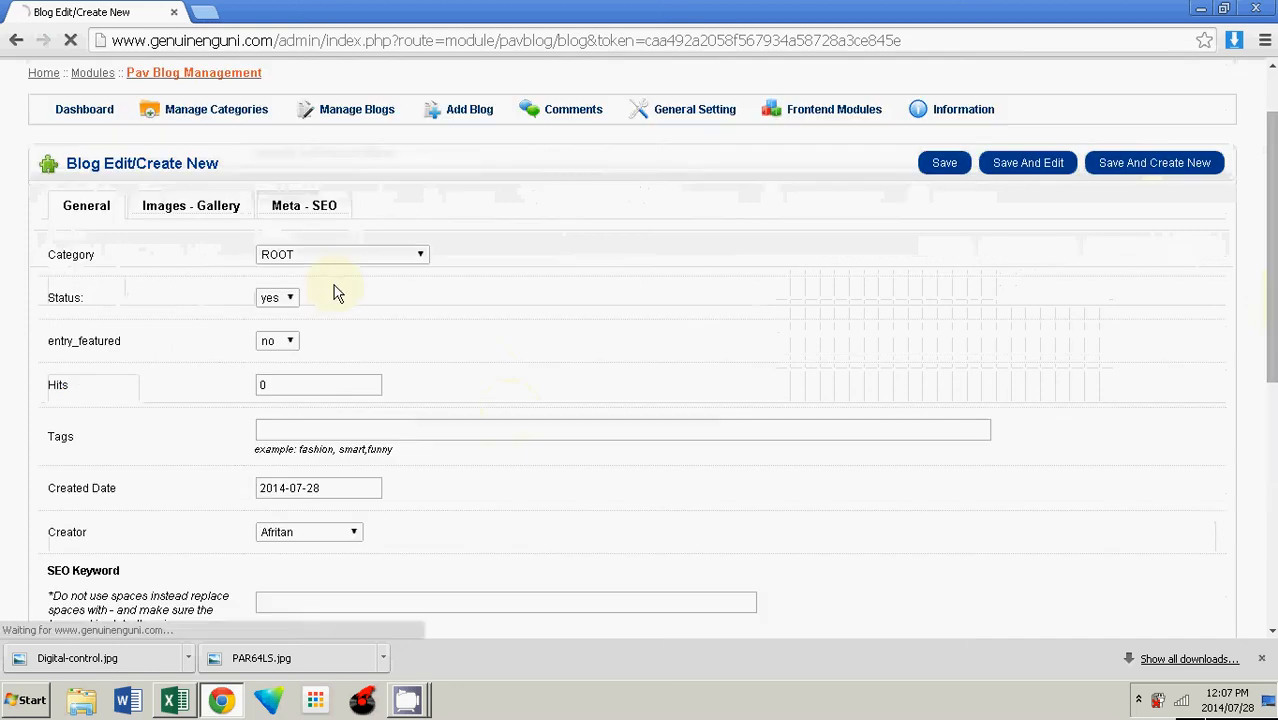
click(415, 255)
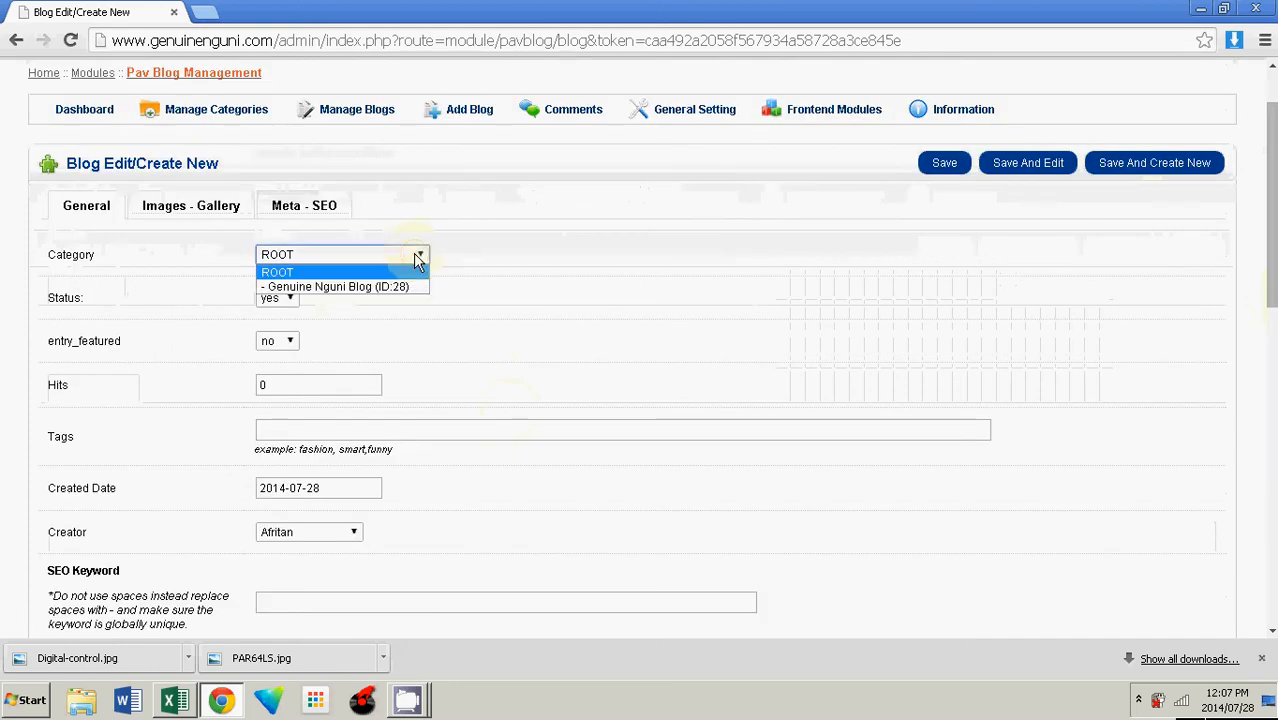
click(351, 287)
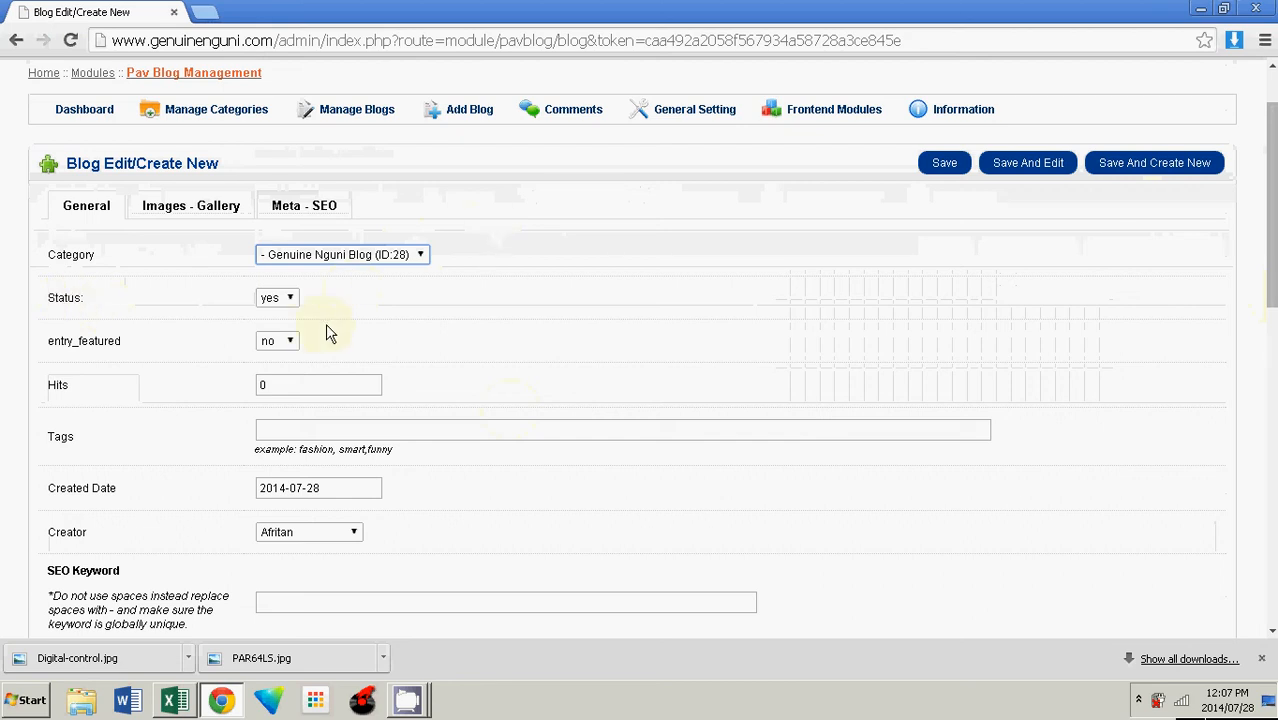
Step: Set entry_featured to yes and the Hits count to 189
click(289, 341)
click(277, 363)
drag(307, 383, 128, 385)
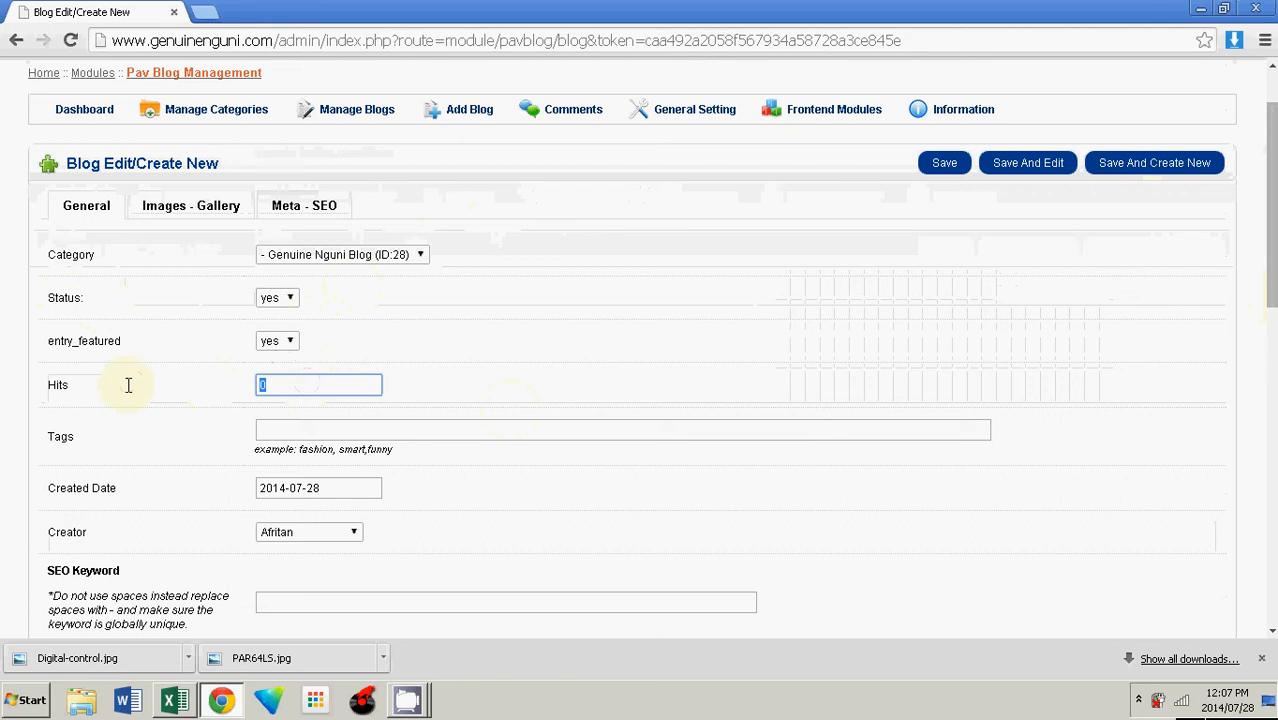
text(189)
click(468, 268)
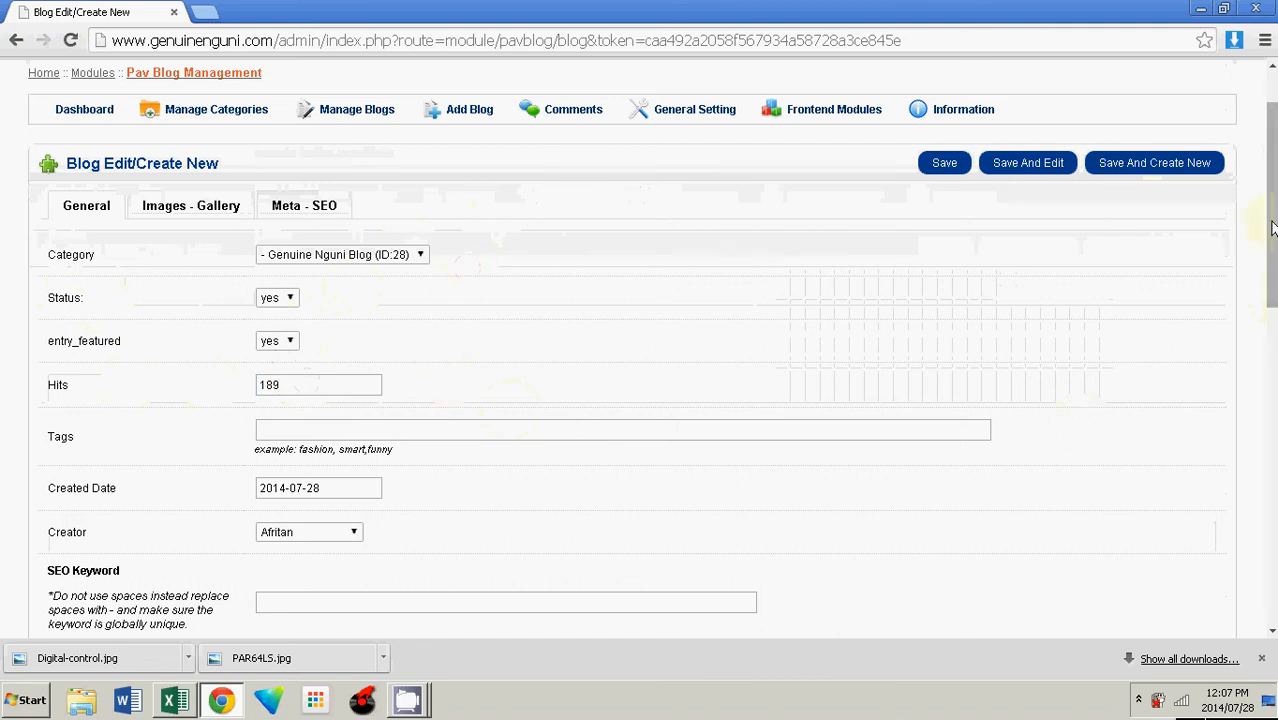
Step: Enter The-nguni-and-its-colours-and-shapes as the SEO Keyword
drag(1272, 228, 1274, 270)
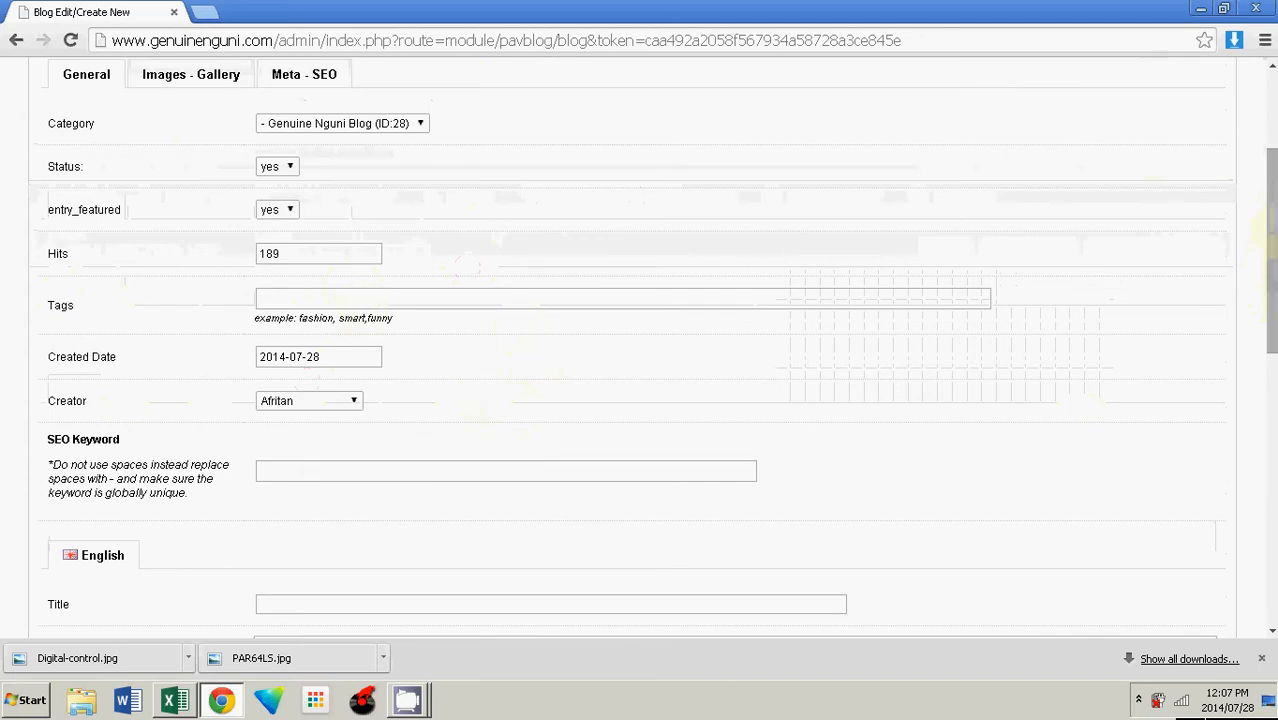
drag(1273, 233, 1273, 309)
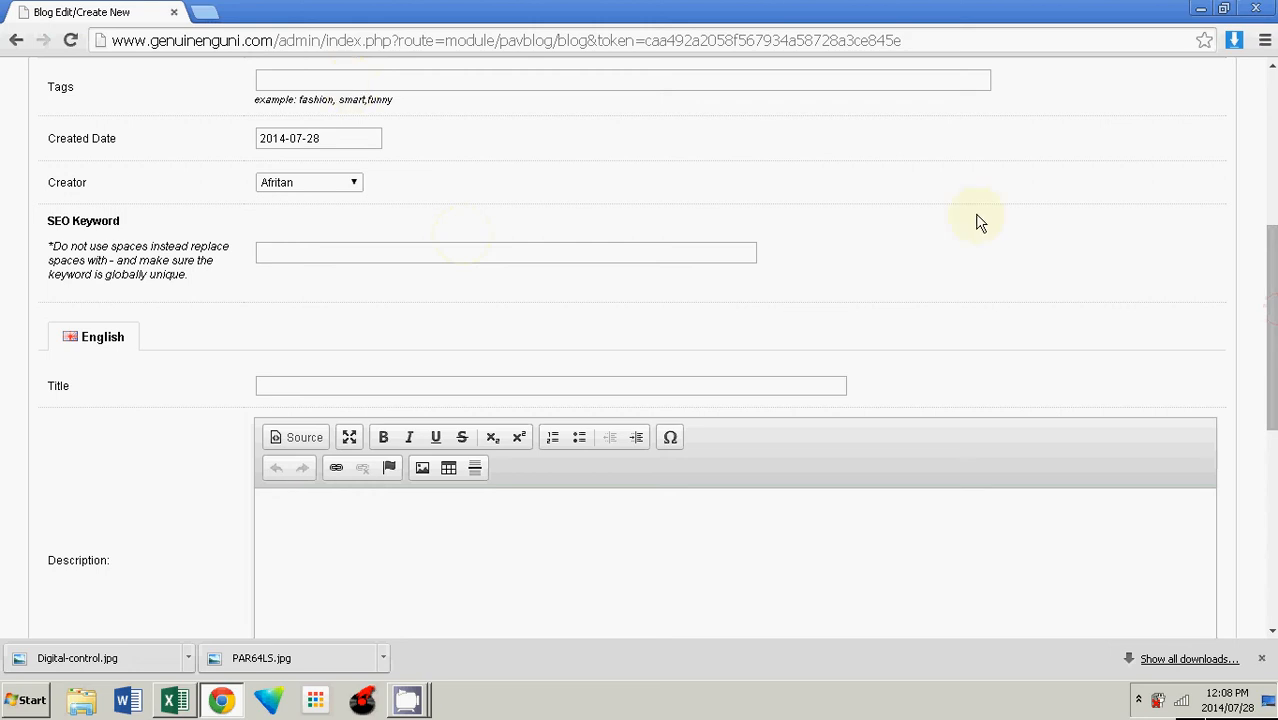
drag(1269, 277, 1270, 280)
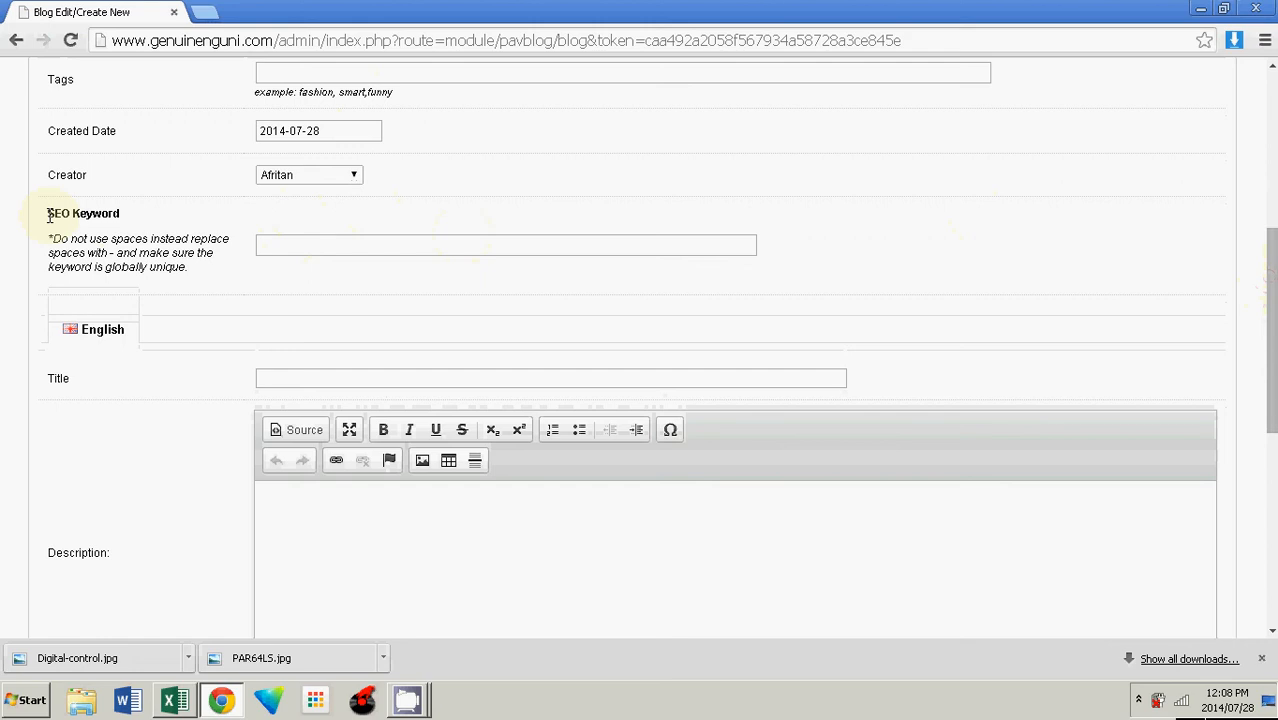
drag(48, 215, 128, 208)
click(158, 213)
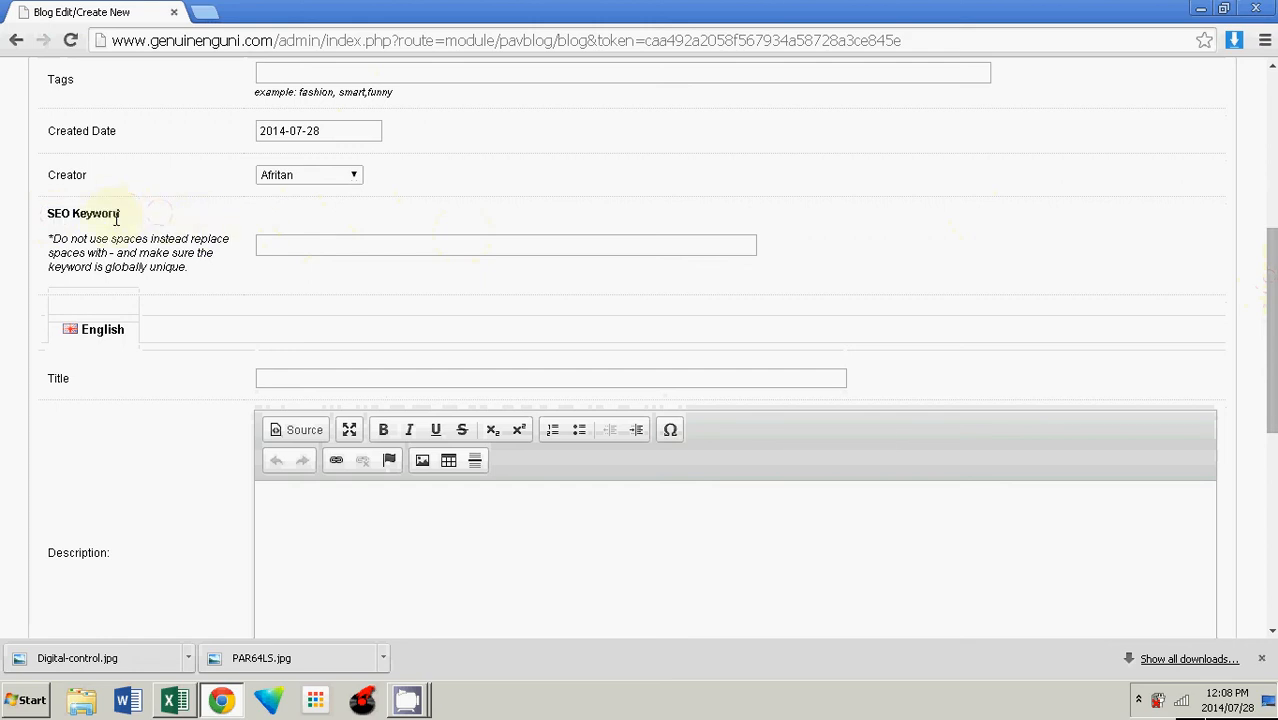
click(271, 244)
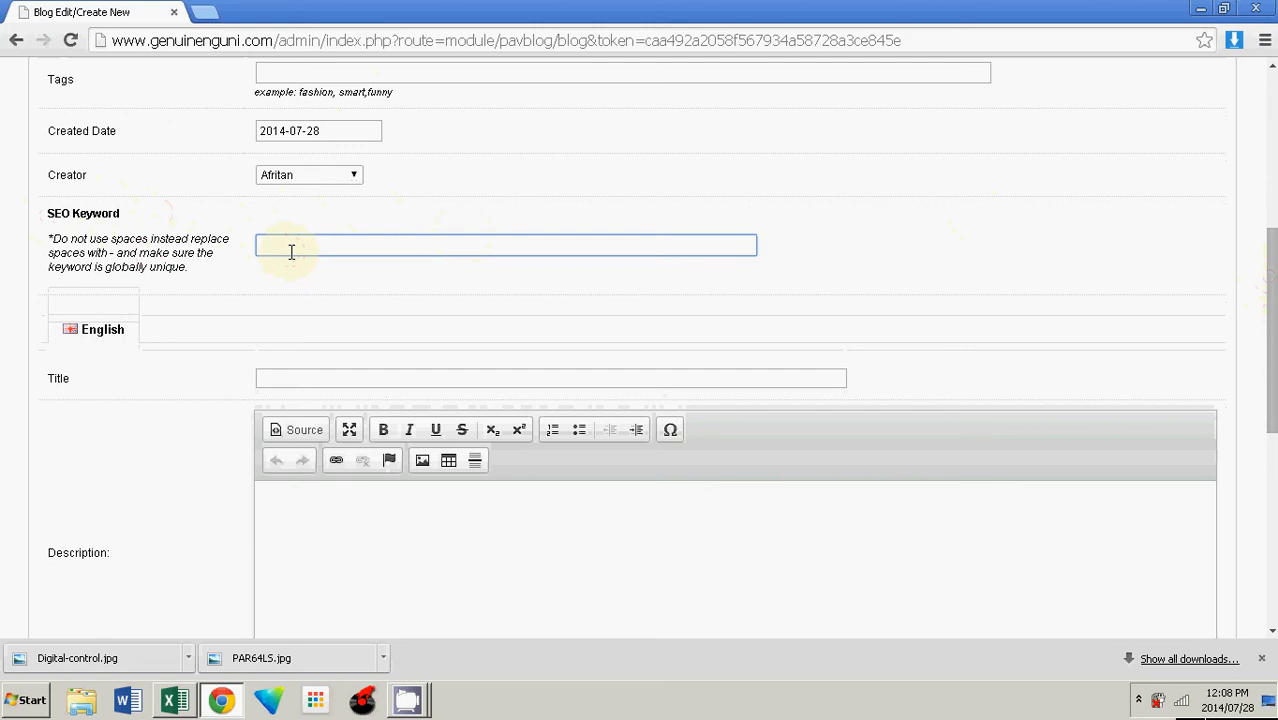
text(The-nguni)
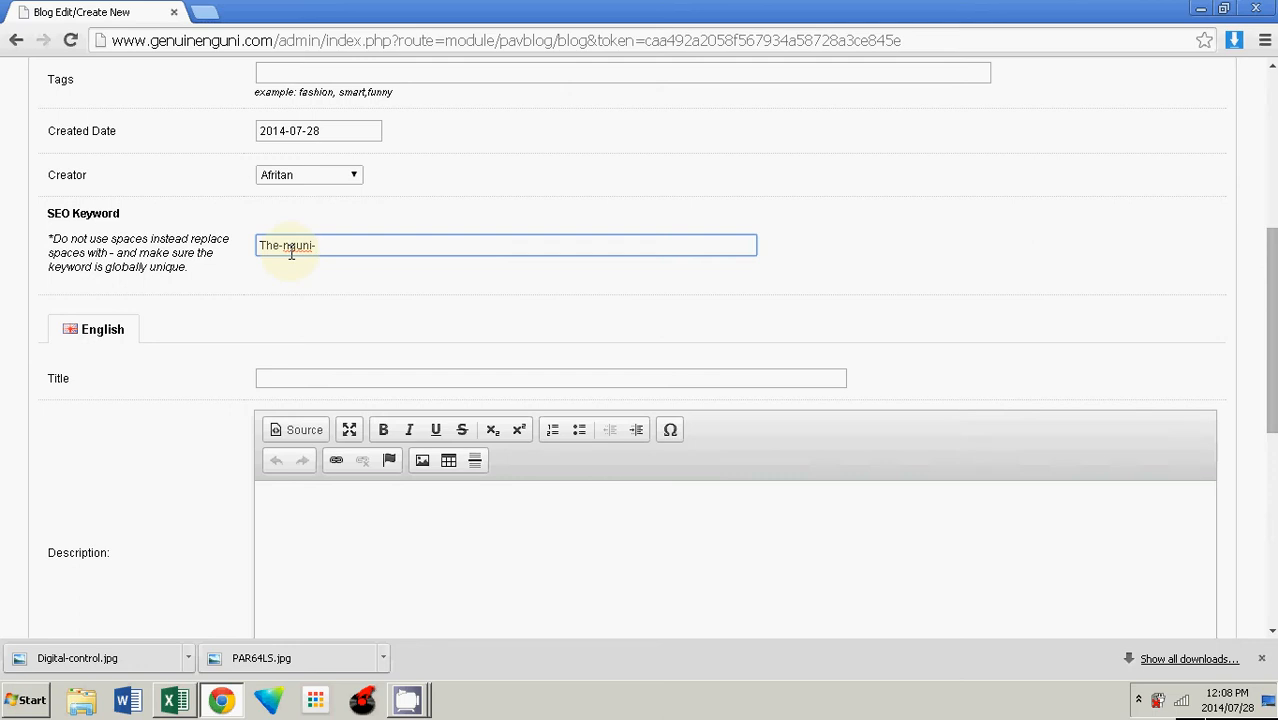
text(-and-its-colours-and-sh)
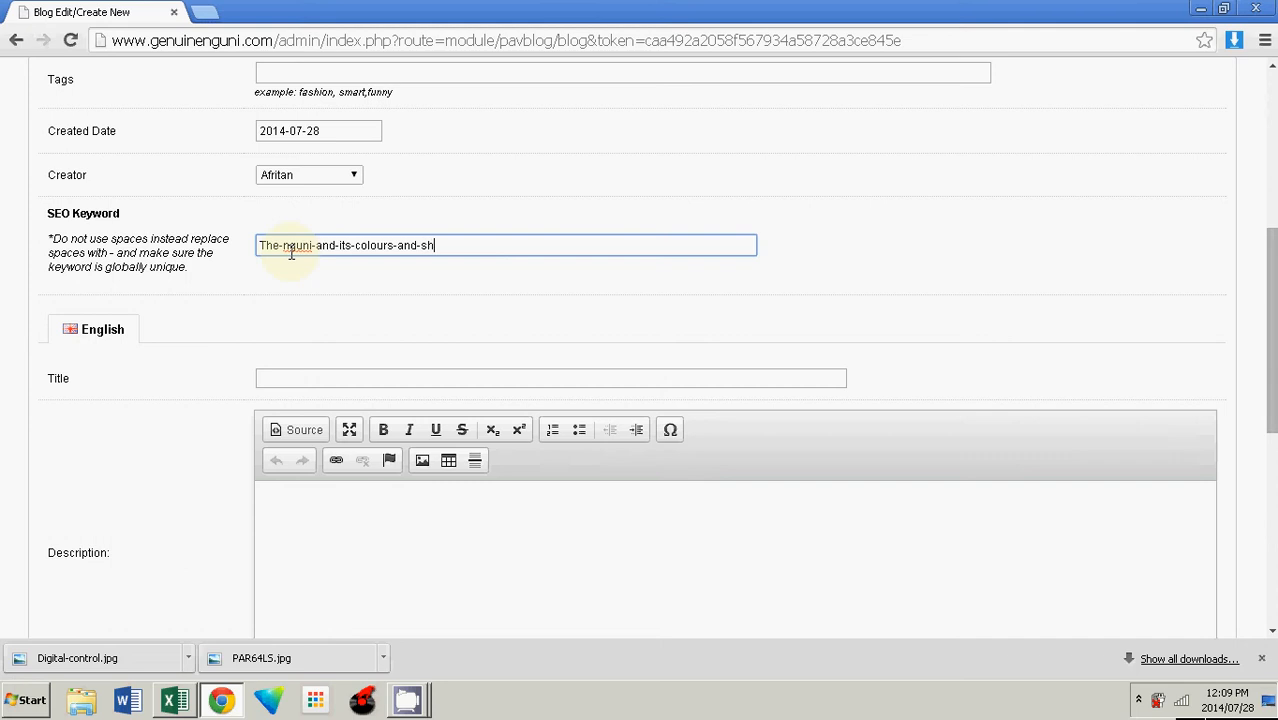
text(apes)
click(452, 255)
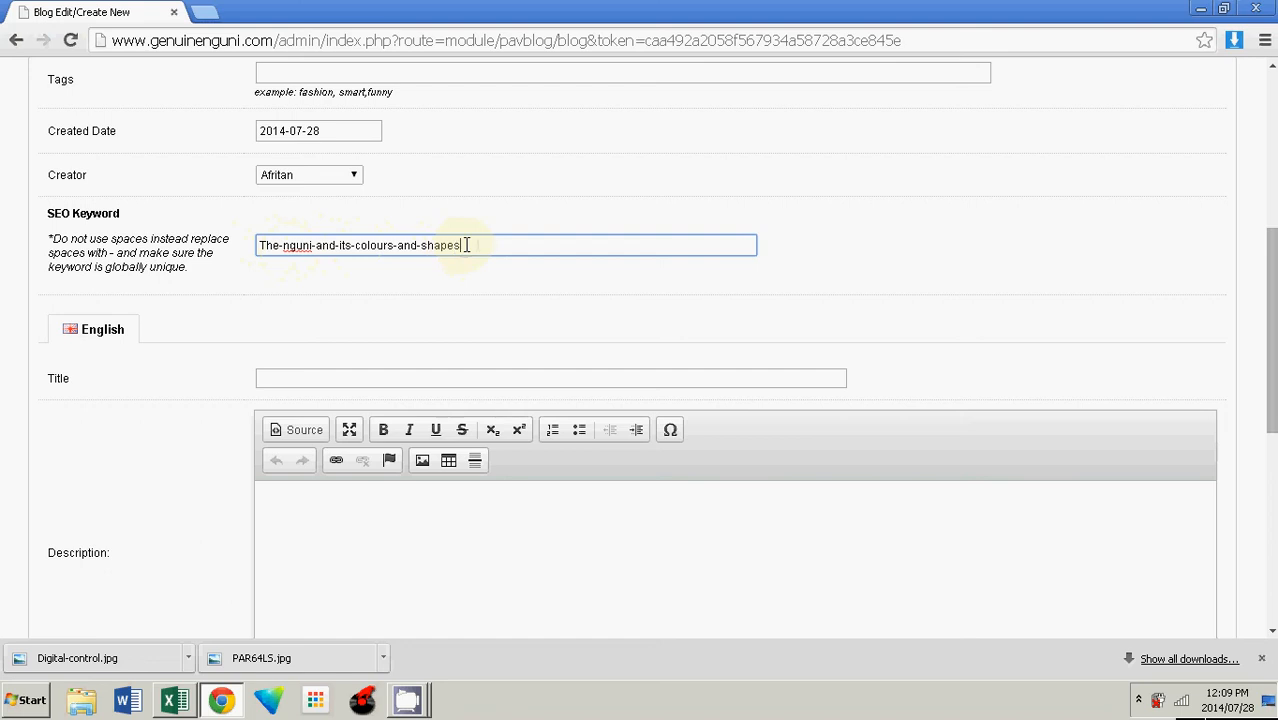
Step: Copy the SEO keyword and paste it into the English Title field
drag(466, 244, 245, 240)
key(ctrl+c)
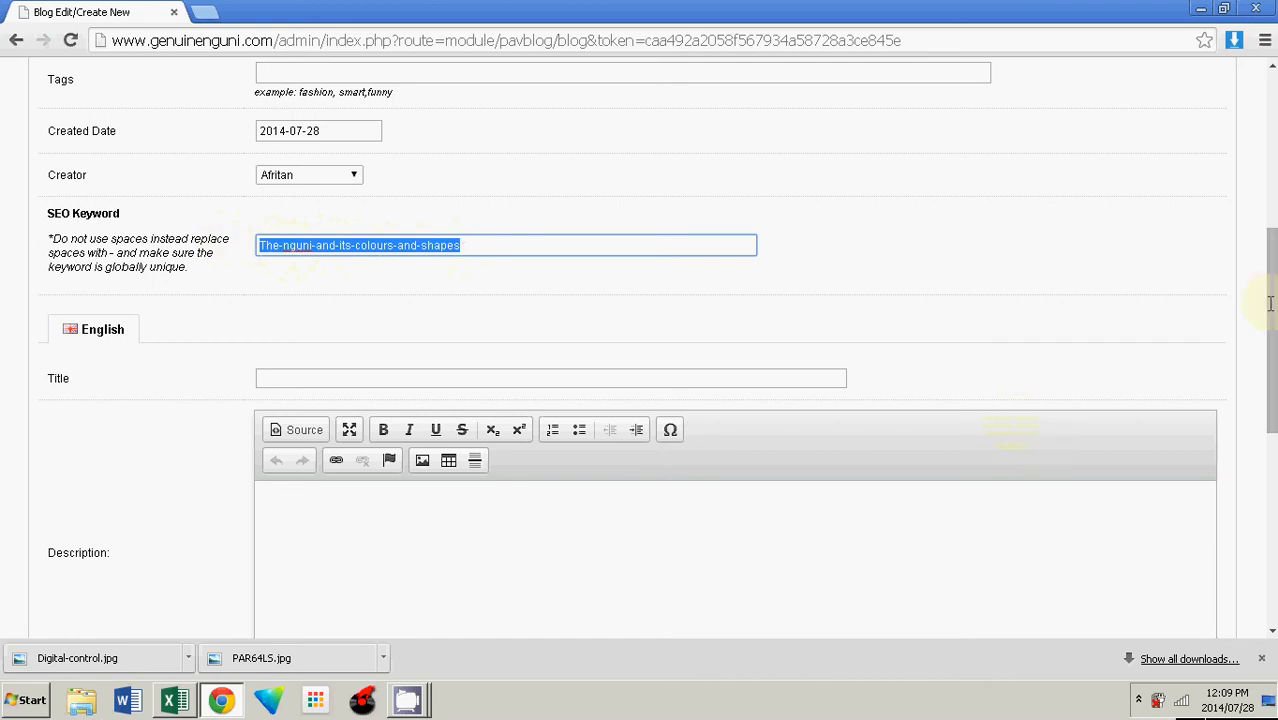
drag(1274, 299, 1275, 313)
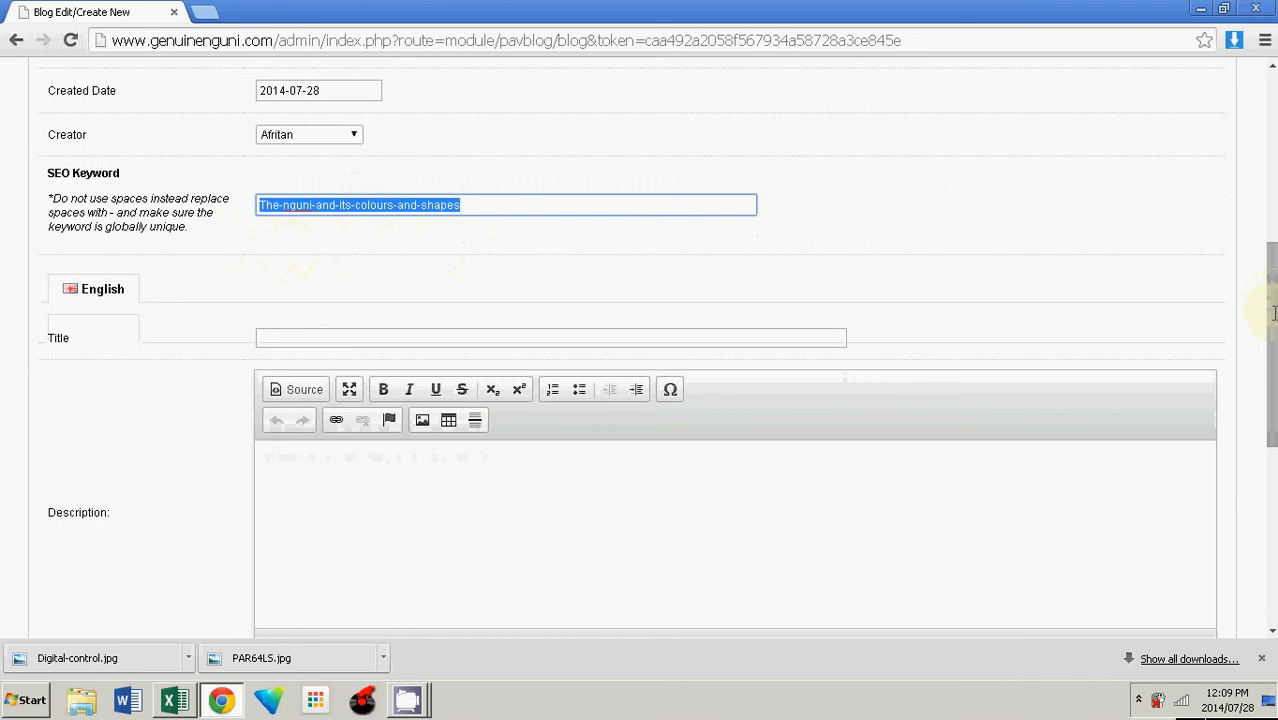
click(420, 337)
key(ctrl+v)
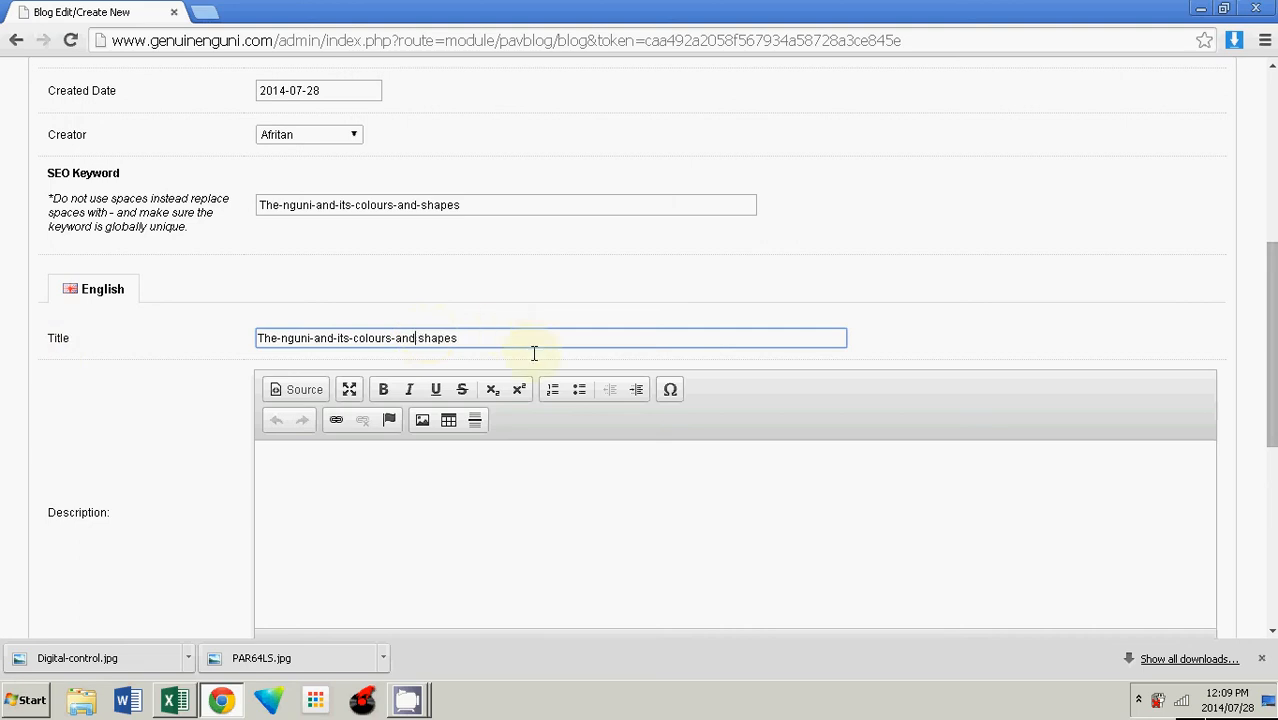
Step: Replace the hyphens so the title reads The nguni and its colours and shapes
key(Left)
key(Left)
key(Left)
key(Left)
key(BackSpace)
key(Left)
key(Left)
key(Left)
key(Left)
key(Left)
key(Left)
key(Left)
key(Left)
key(BackSpace)
key(Left)
key(BackSpace)
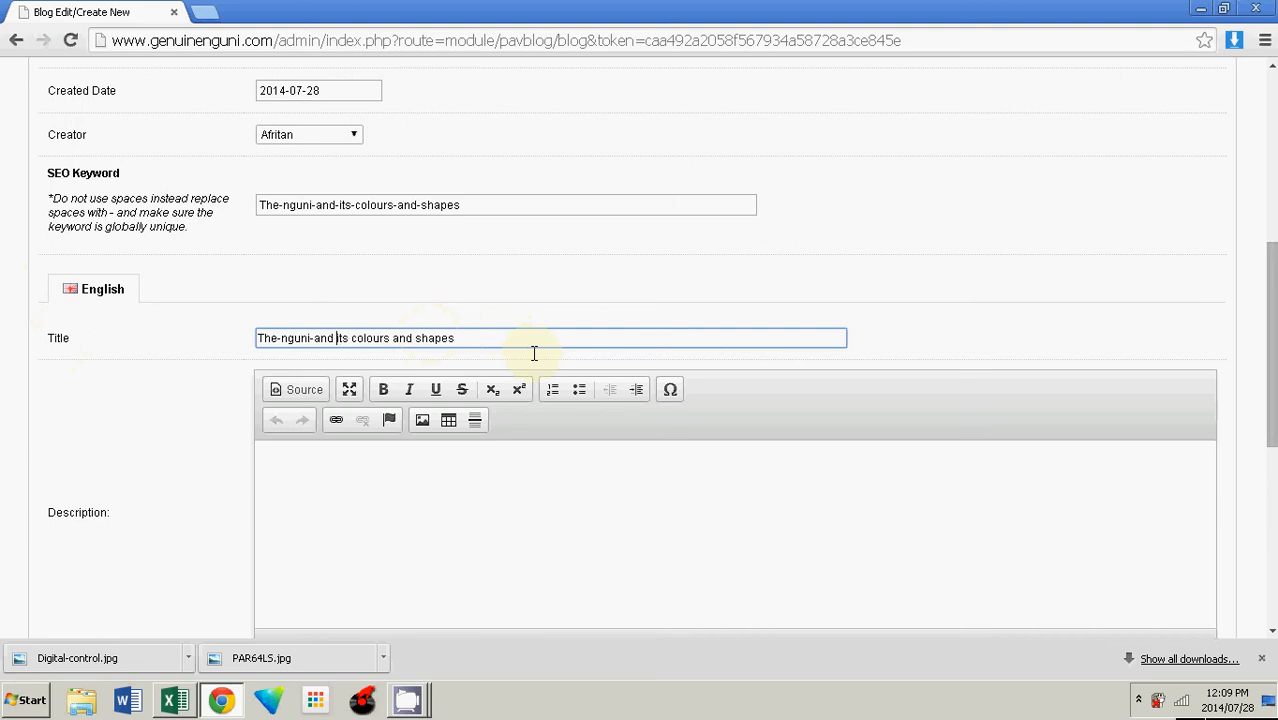
key(Home)
key(Right)
key(Right)
key(Right)
key(Right)
key(BackSpace)
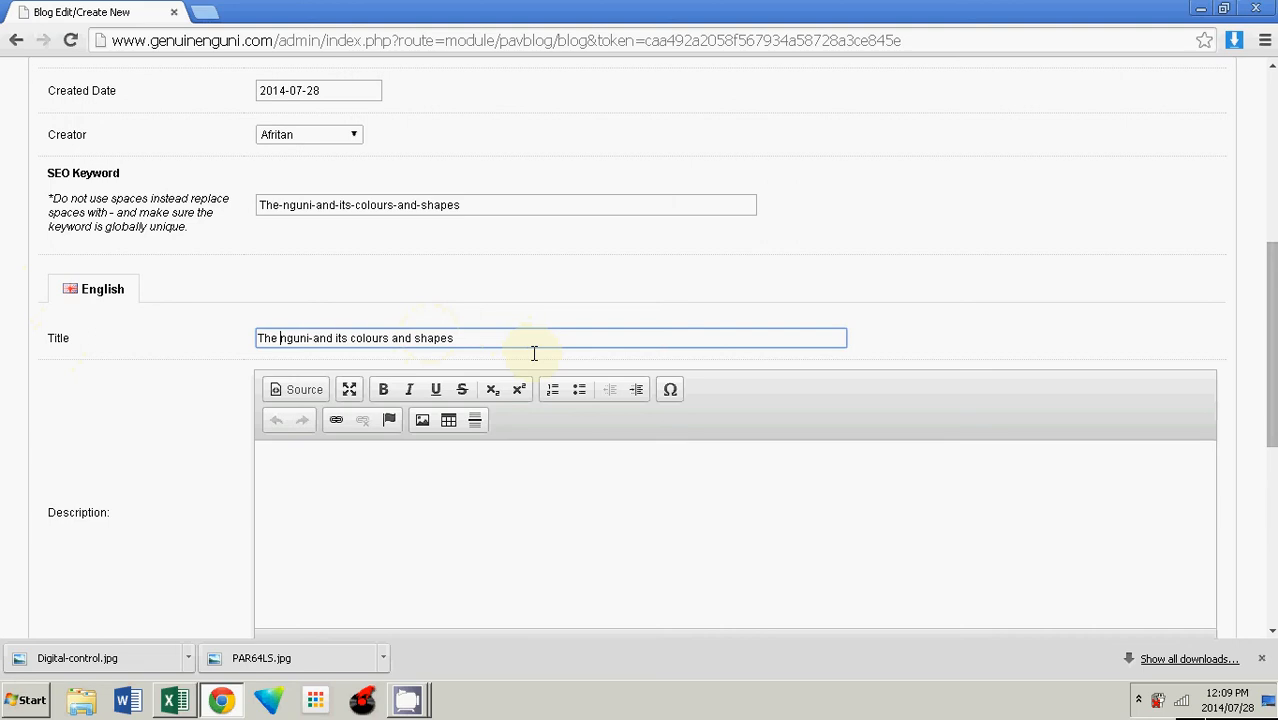
key(Right)
key(Right)
key(Right)
key(BackSpace)
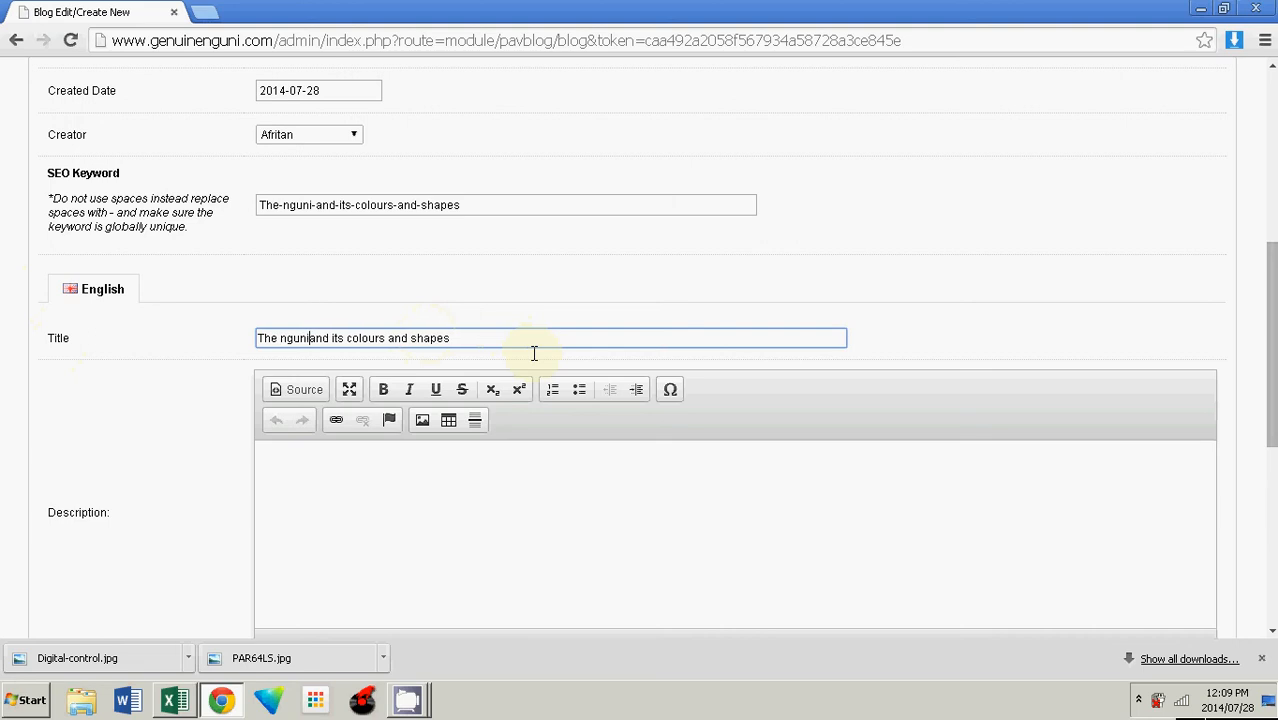
Step: Write the description: Ngunis have many shapes and colours come and explore them with us
scroll(640, 350, down, 1)
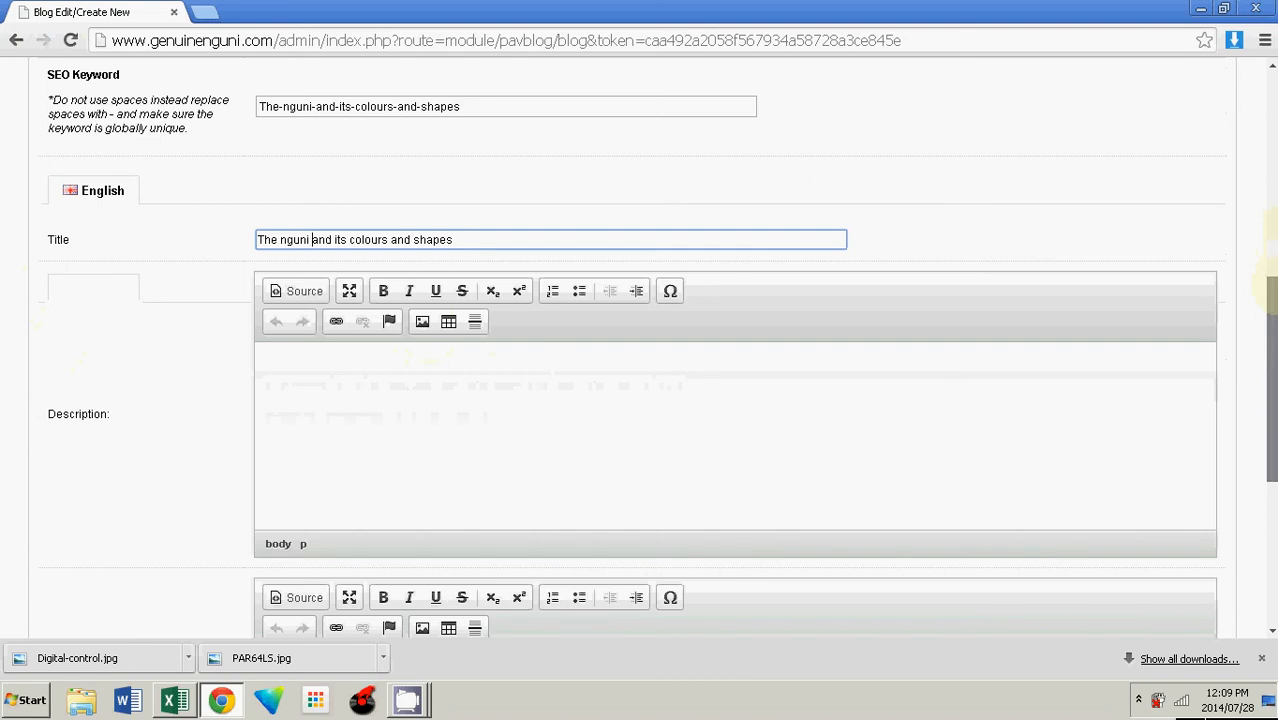
scroll(1266, 320, down, 1)
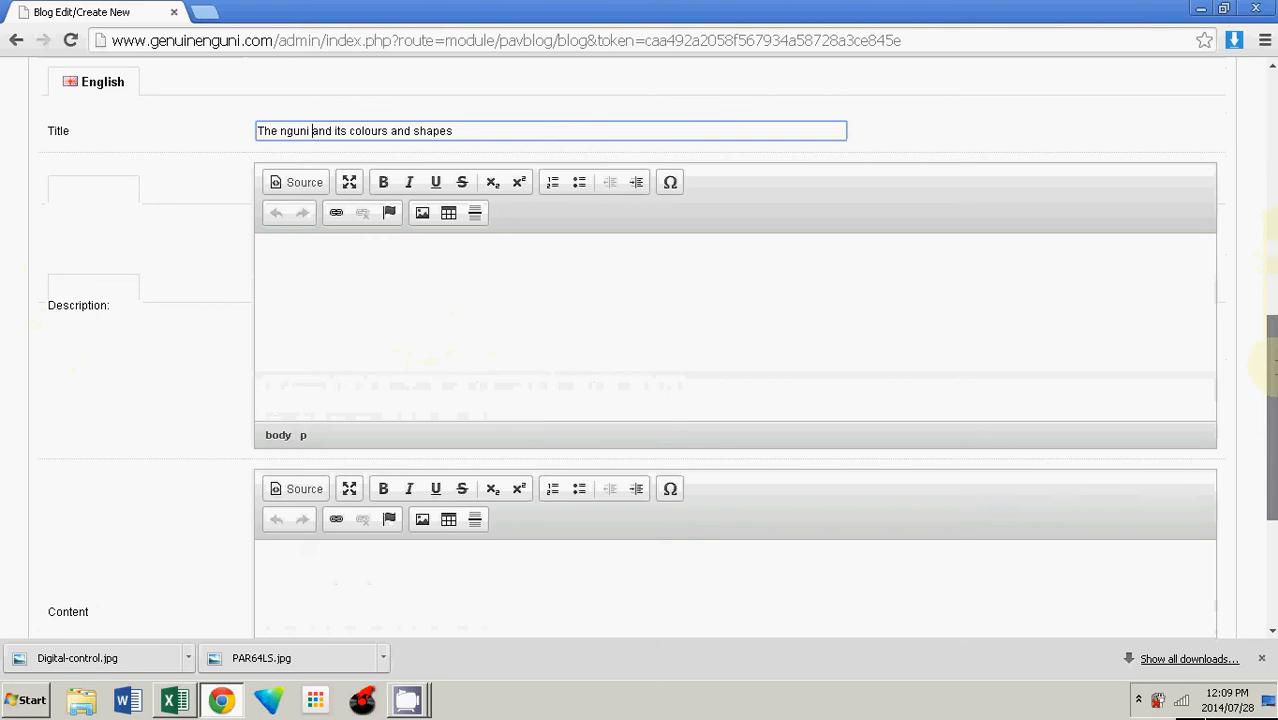
drag(1274, 368, 1274, 328)
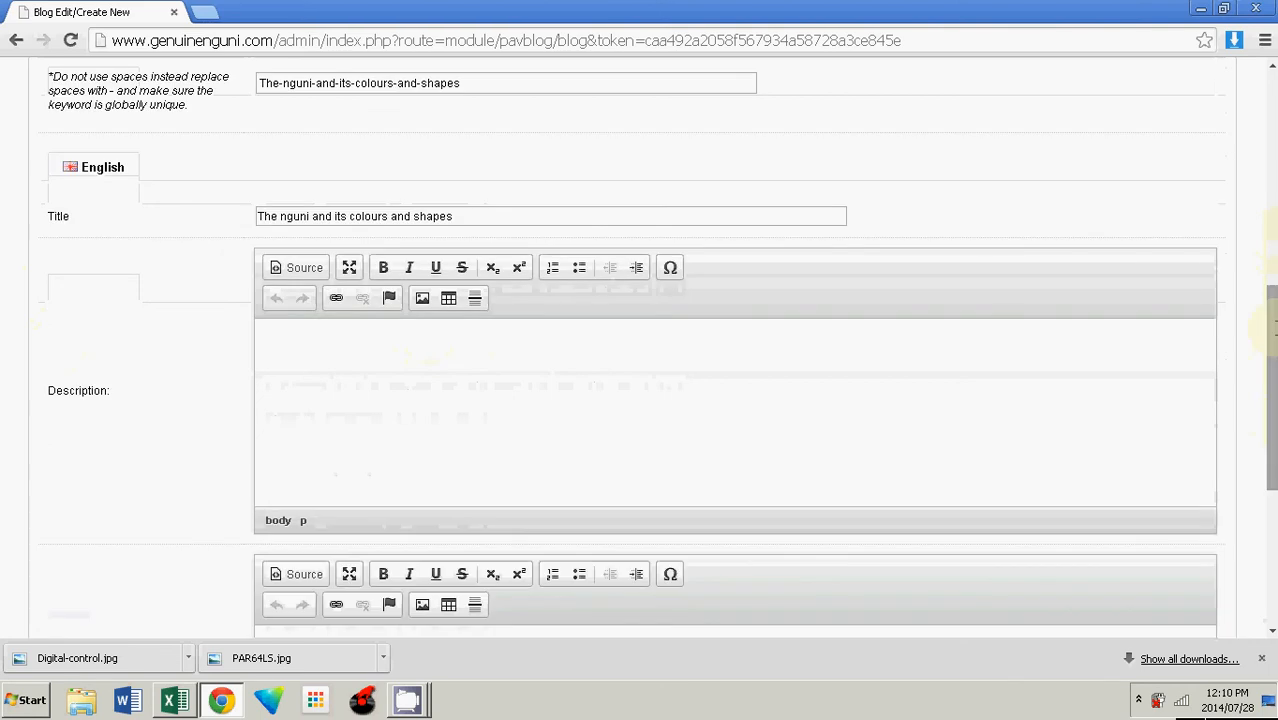
drag(1275, 328, 1275, 326)
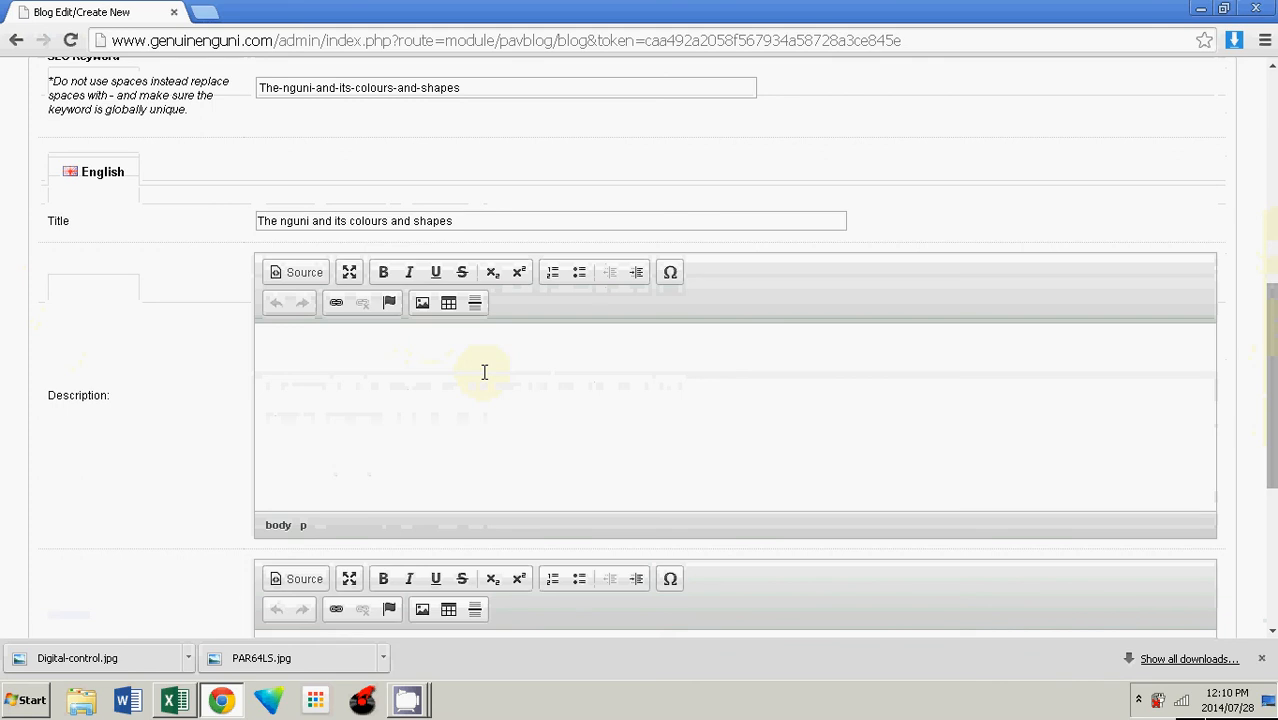
text(Ngunis have many s)
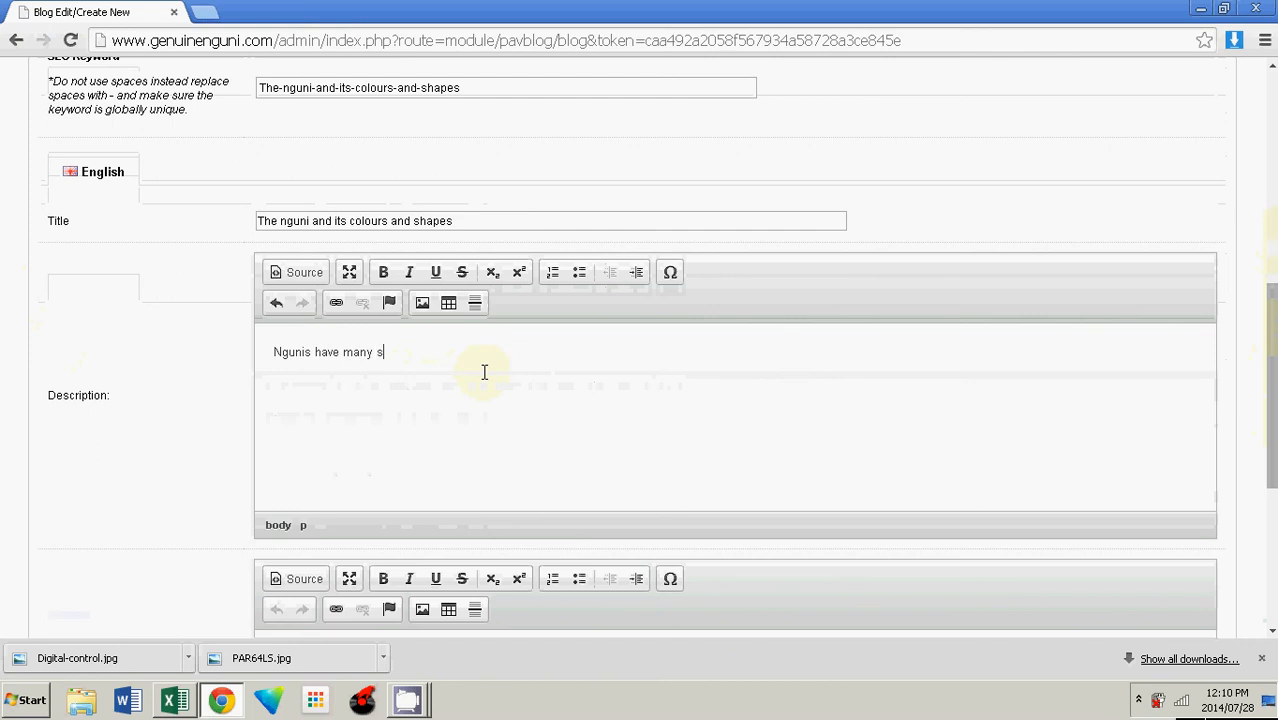
text(hapes and colours come and)
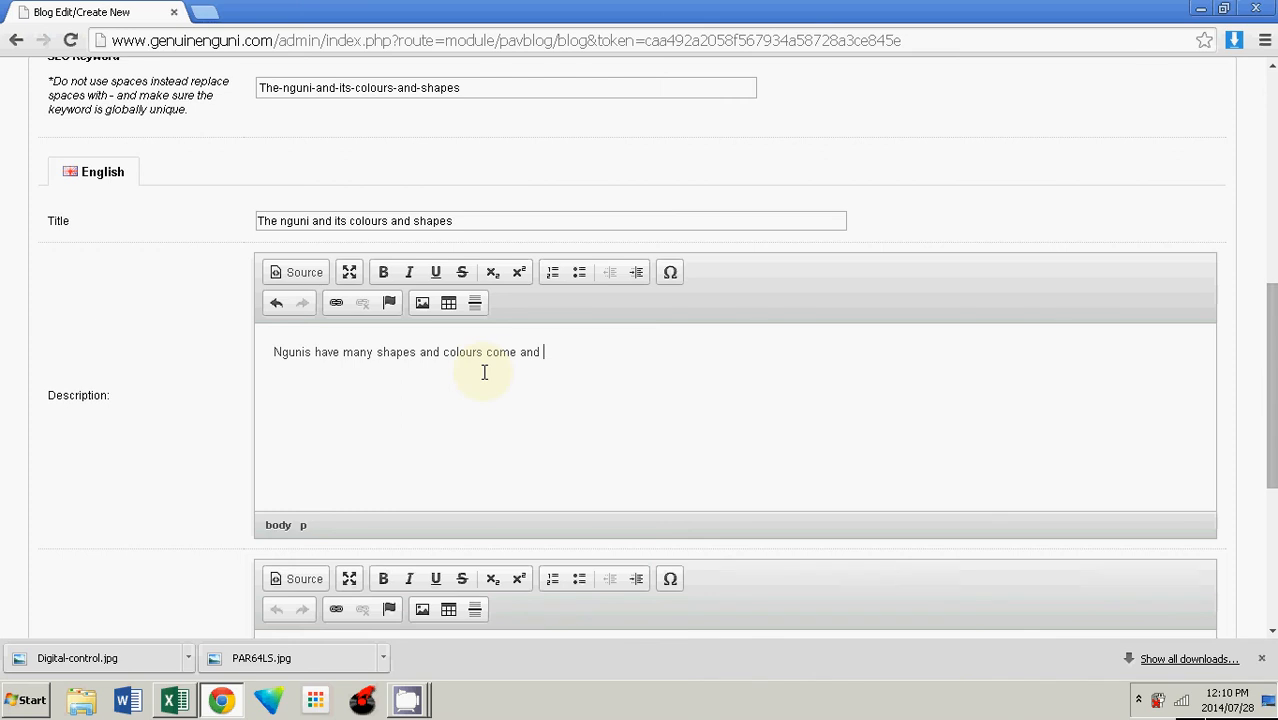
text(explore them with us.)
drag(1273, 300, 1273, 376)
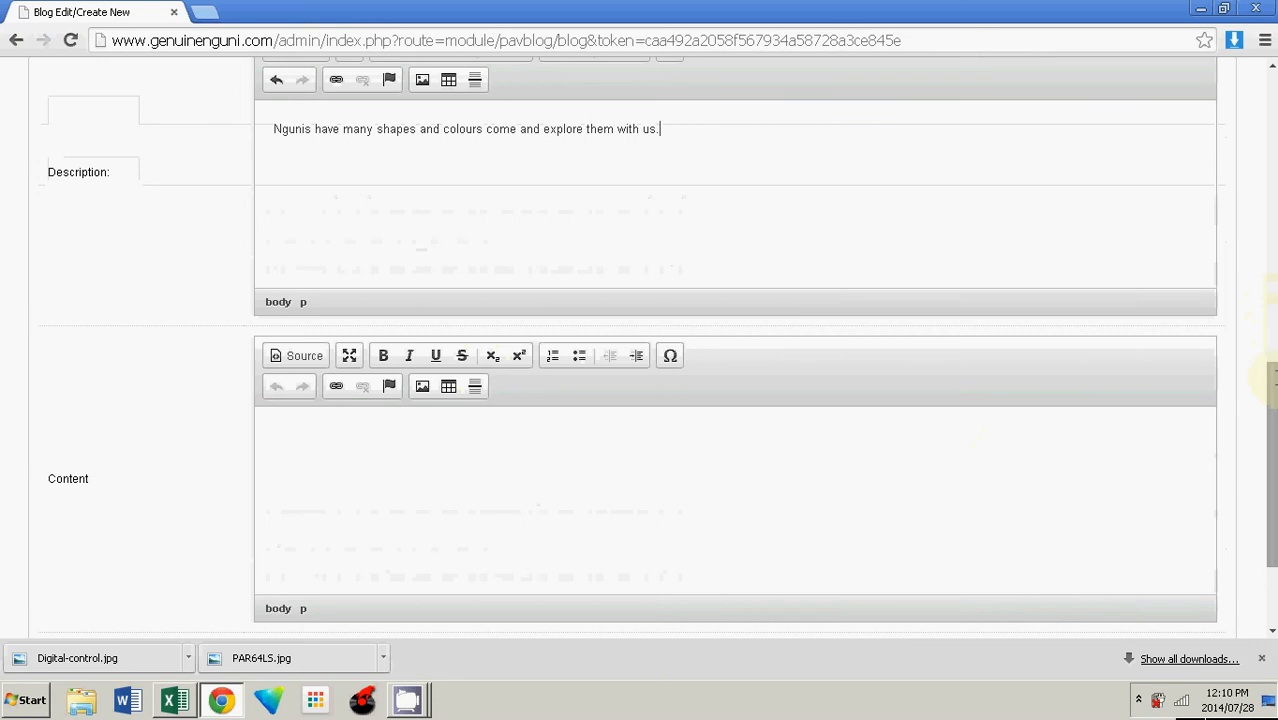
drag(1273, 376, 1273, 386)
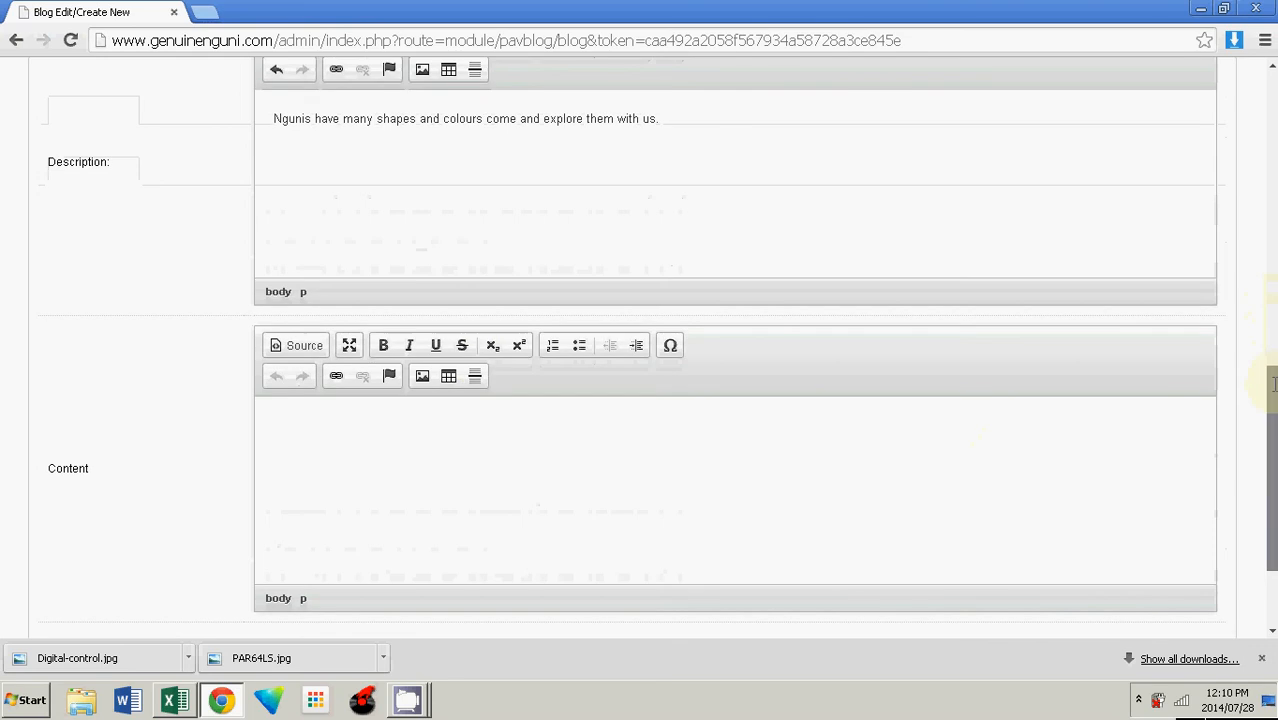
scroll(415, 394, down, 2)
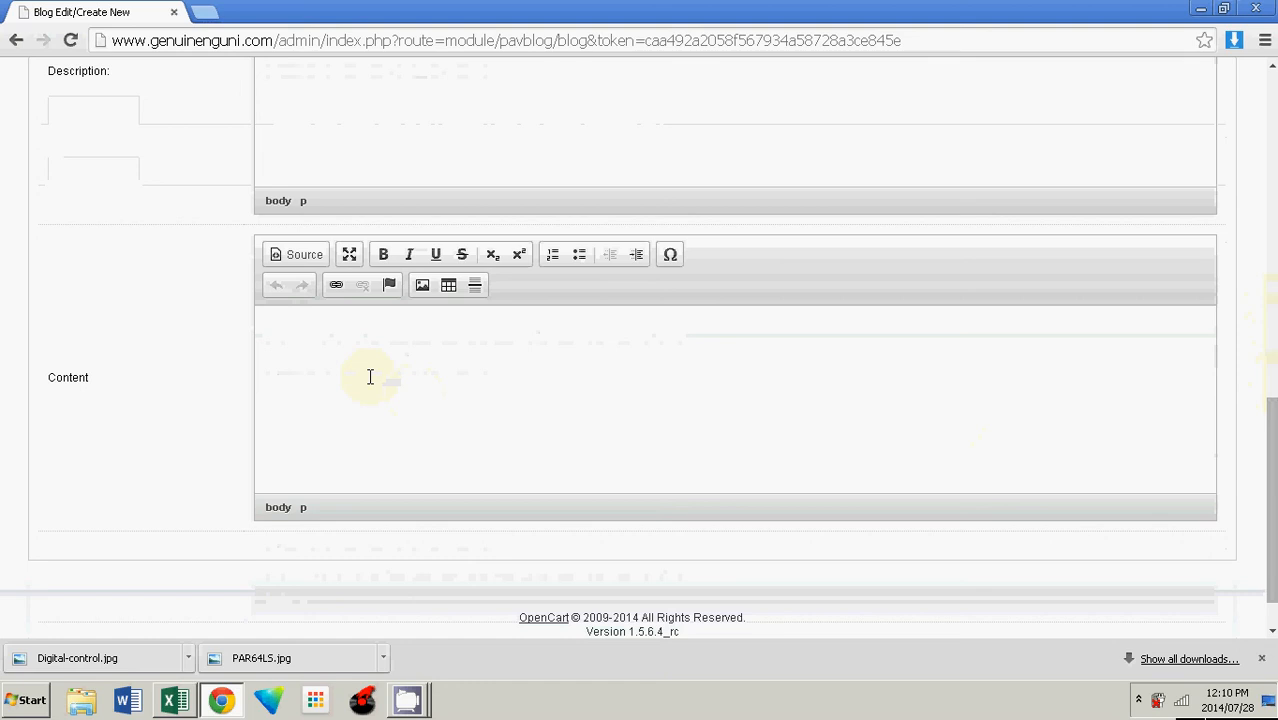
Step: Paste header into the Content editor and add the outline lines add images and resize images
text(header)
text(add images)
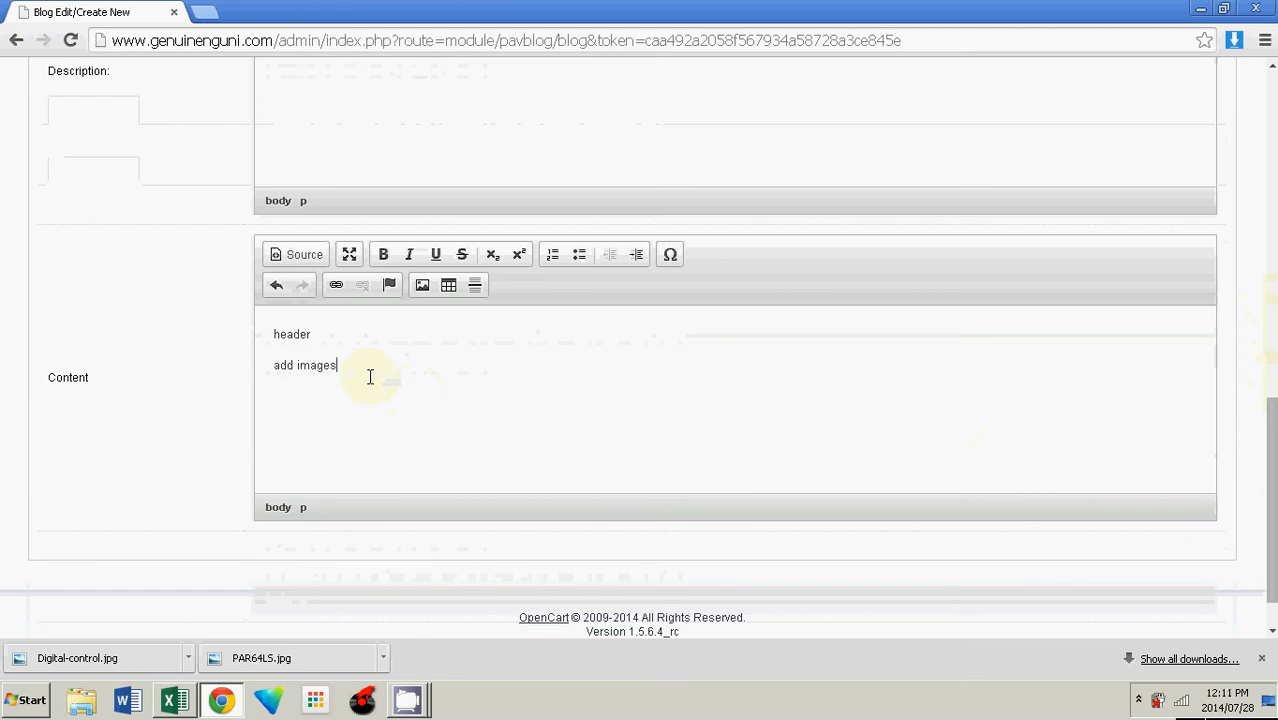
key(Return)
text(resize images)
key(Return)
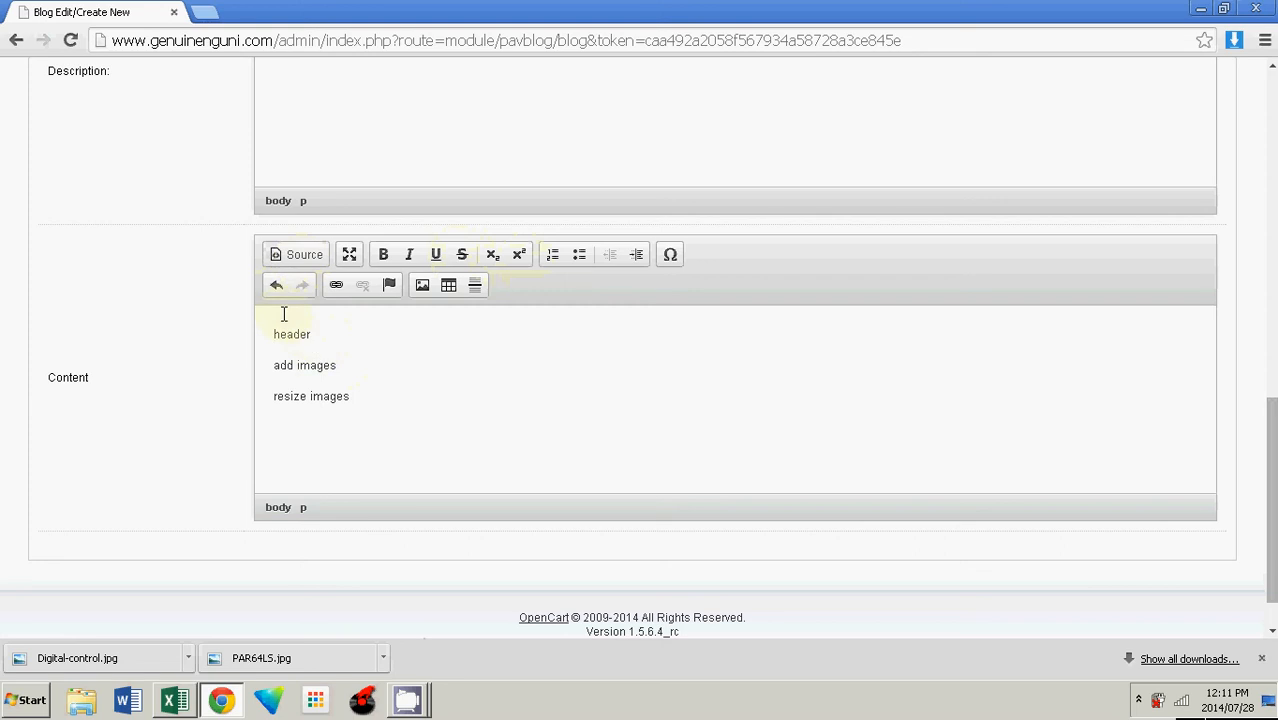
Step: Insert a new first line in the content reading Black and White Nguni hides
key(Return)
key(Up)
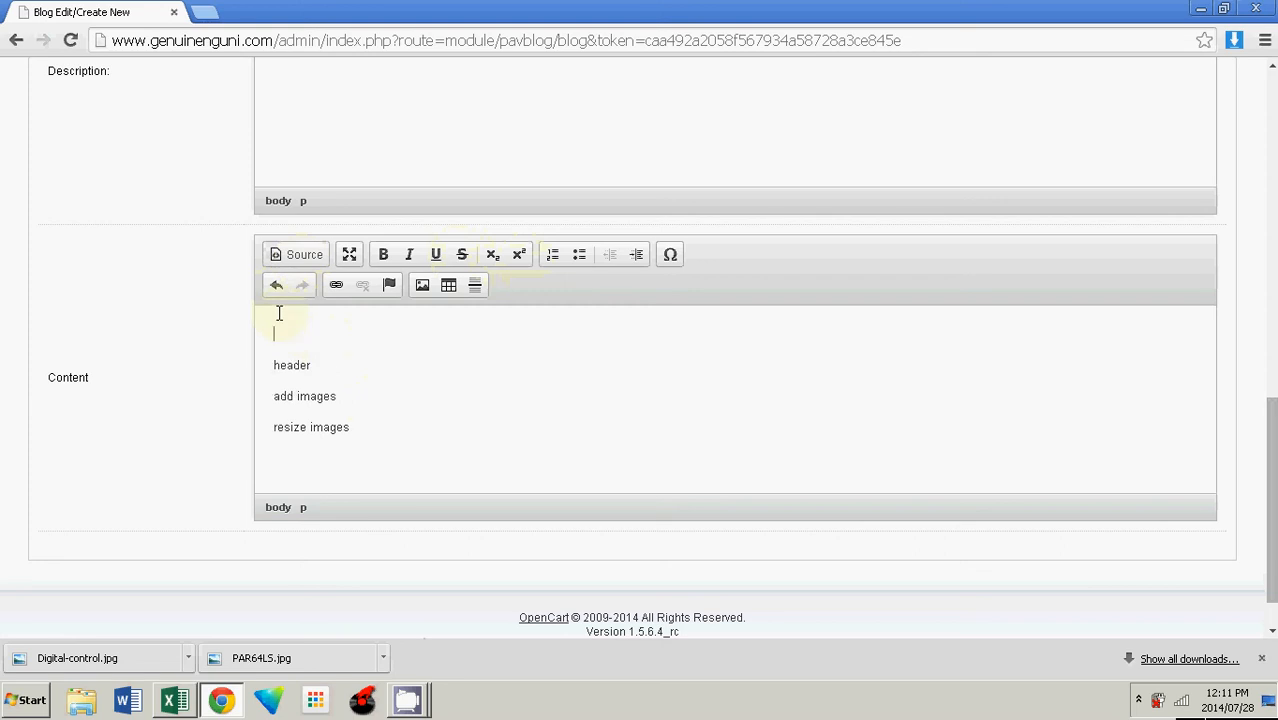
text(Black and White Nguni h)
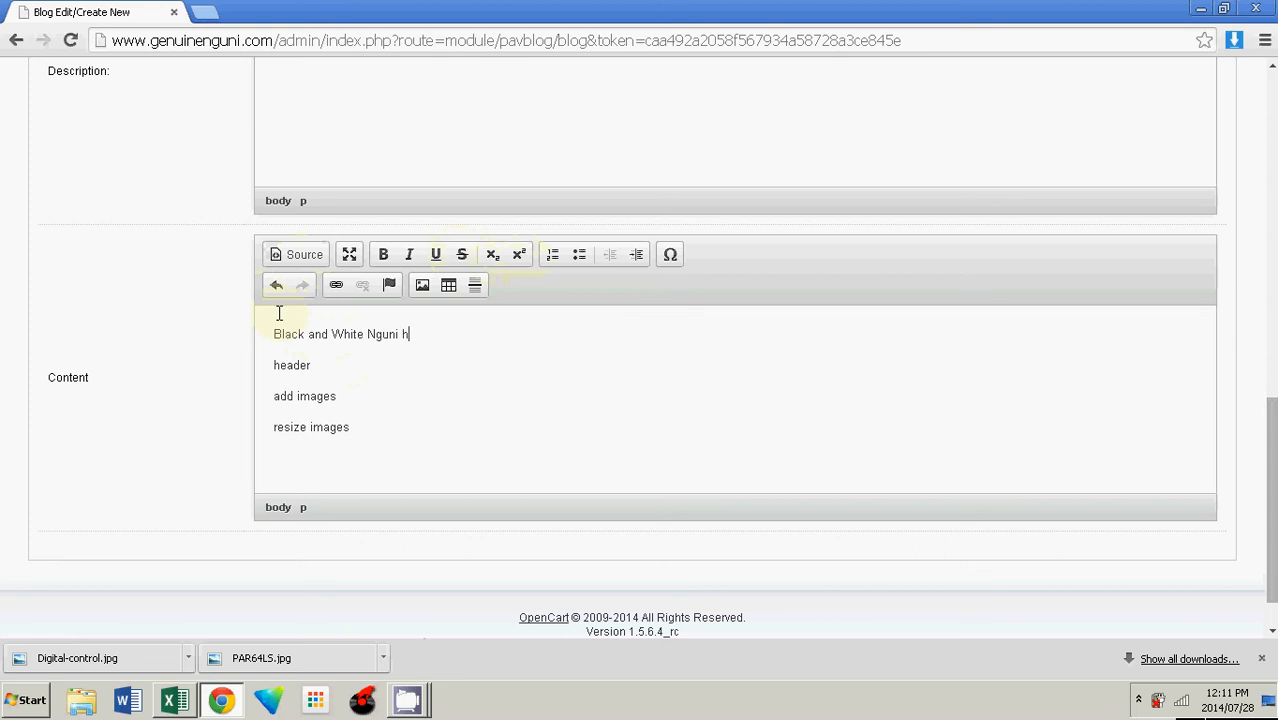
text(ides)
key(Return)
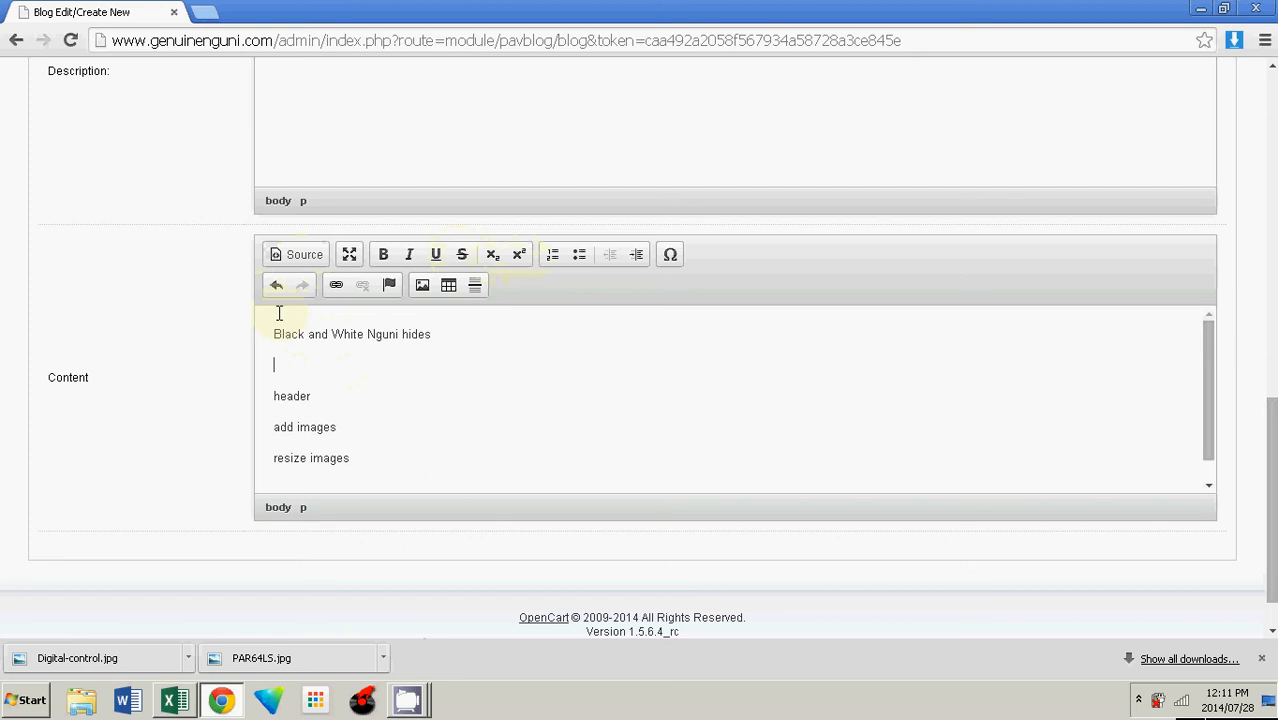
Step: Add the paragraph Black and white nguni hides are quite common below the first line
text(Black and white ng)
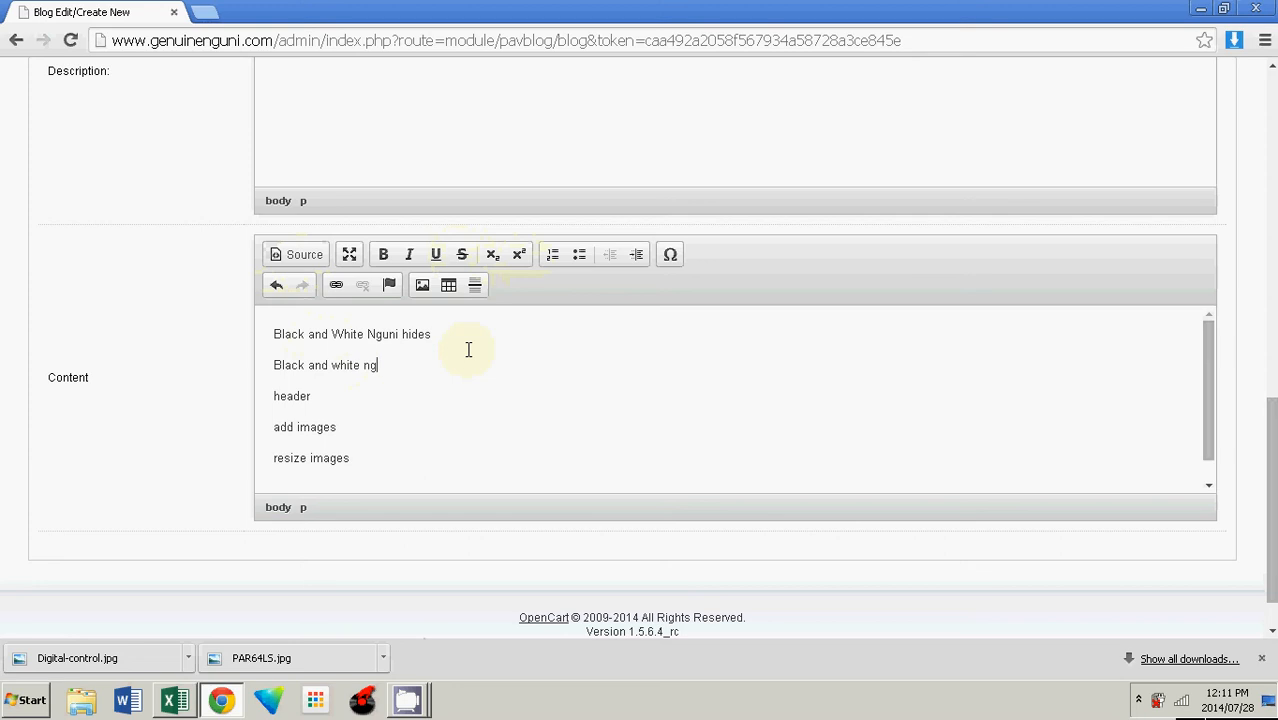
text(uni hides are quite common)
drag(274, 365, 361, 366)
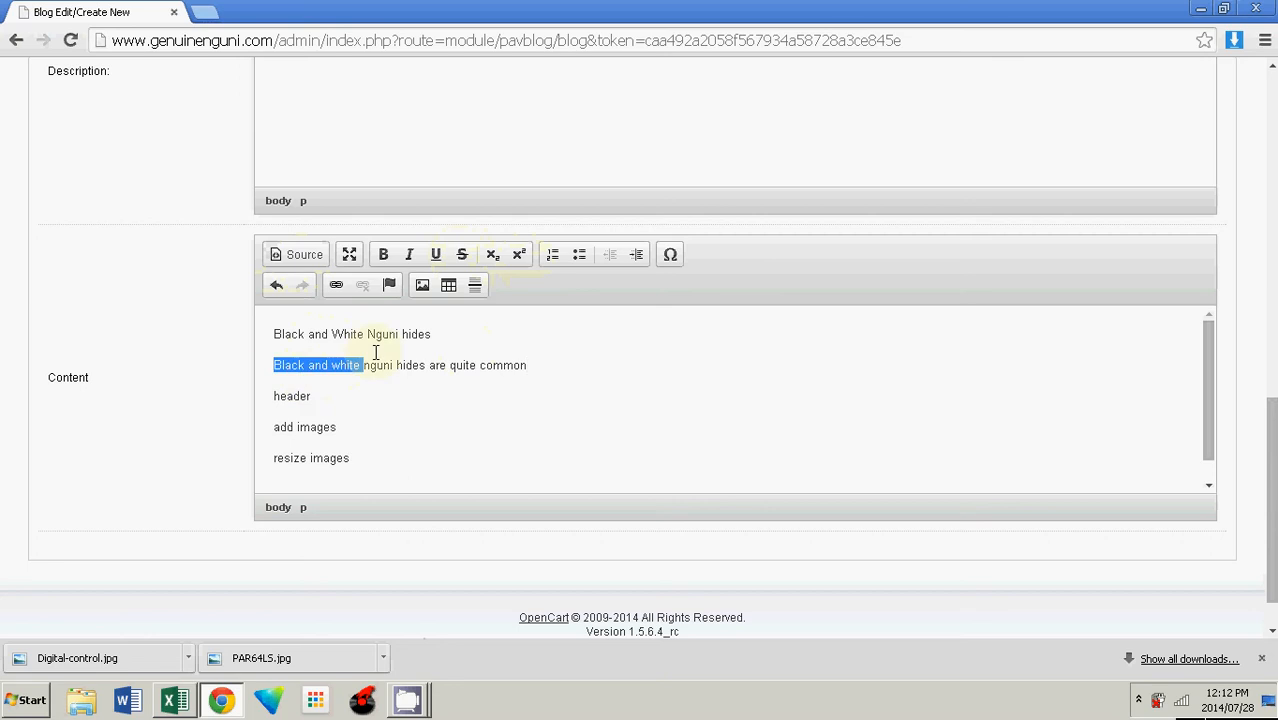
click(403, 336)
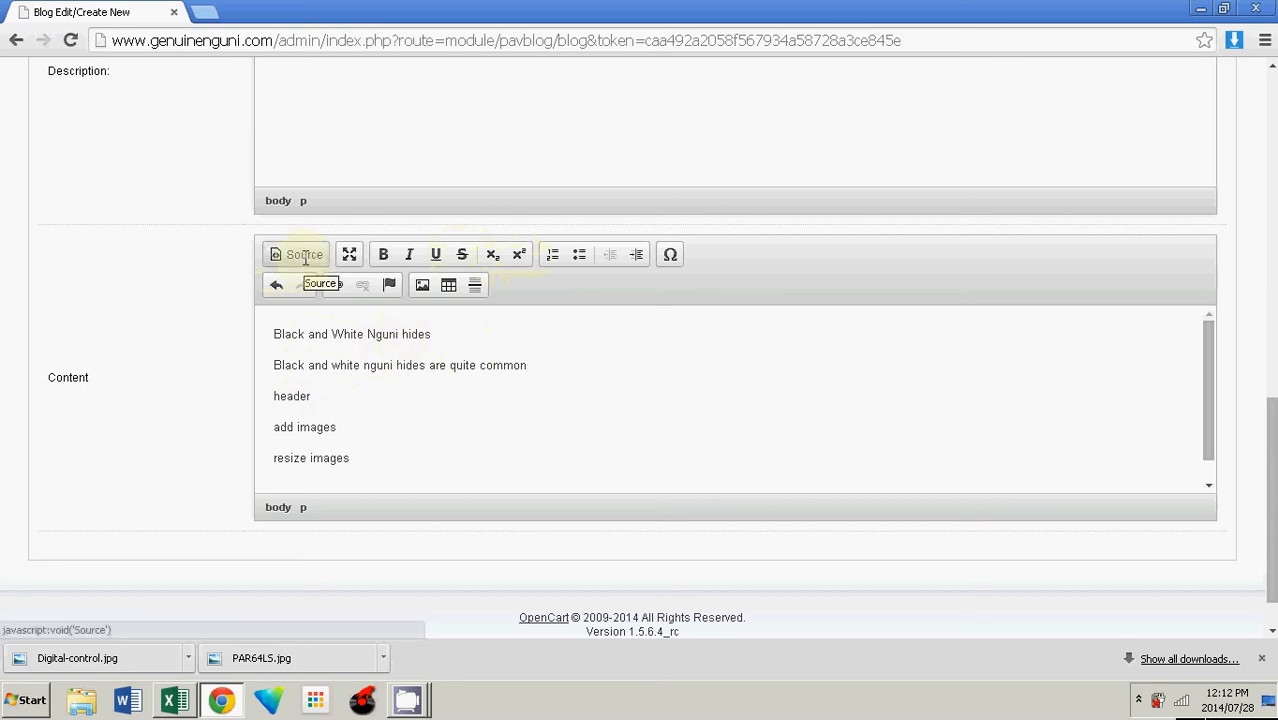
Step: In the source view, change the first line's paragraph tags to h2 to make it a heading
click(305, 256)
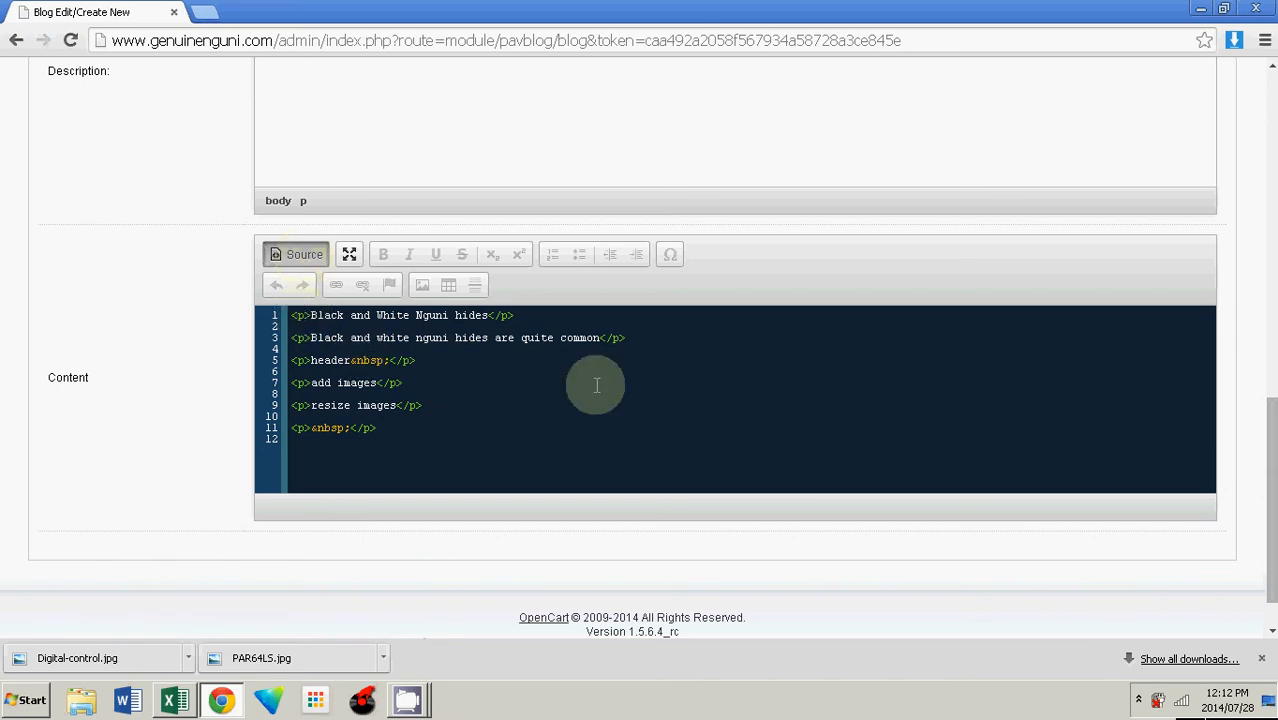
key(BackSpace)
text(h2)
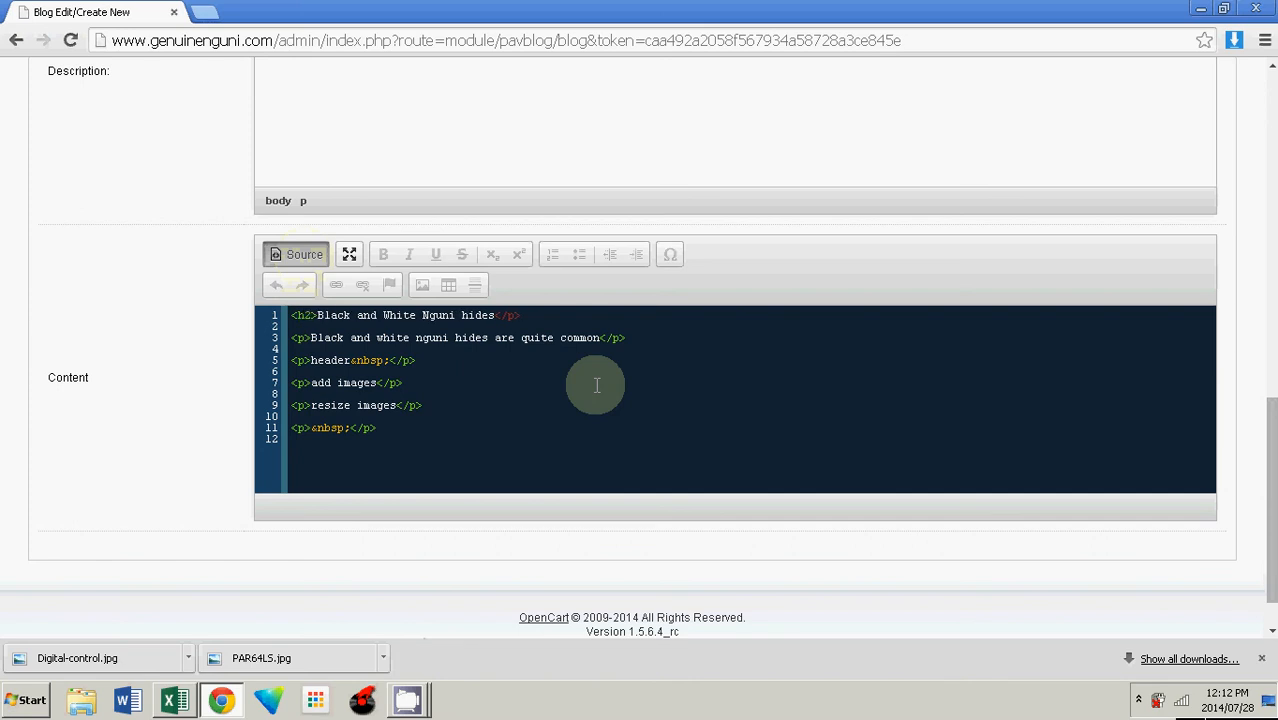
key(BackSpace)
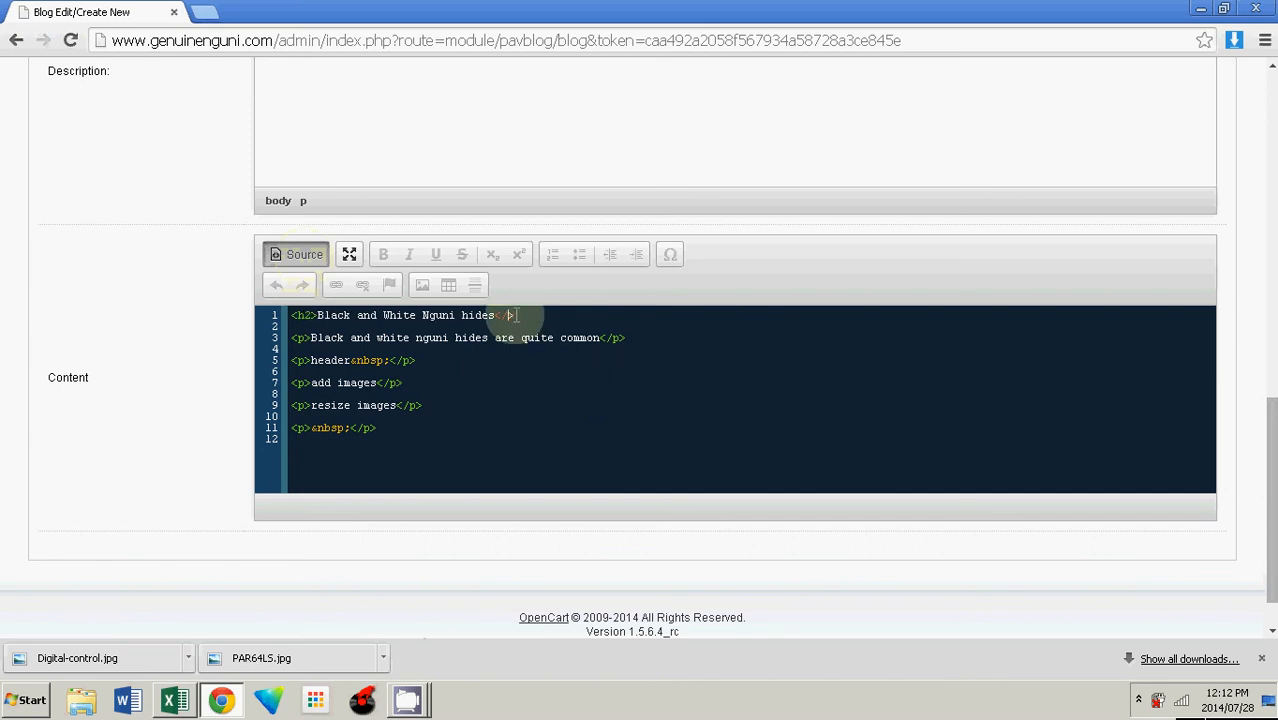
text(h2)
click(300, 254)
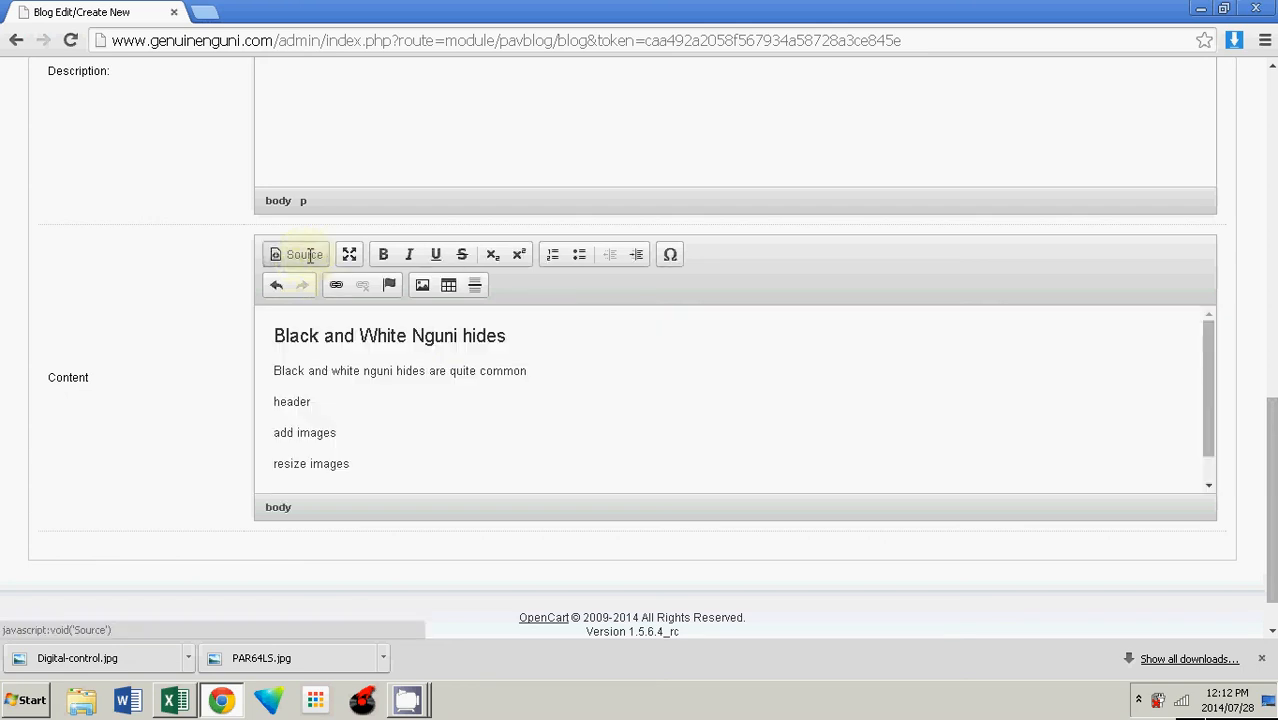
Step: In the source view, turn the header line into an h2 heading as well
drag(518, 337, 273, 337)
click(303, 254)
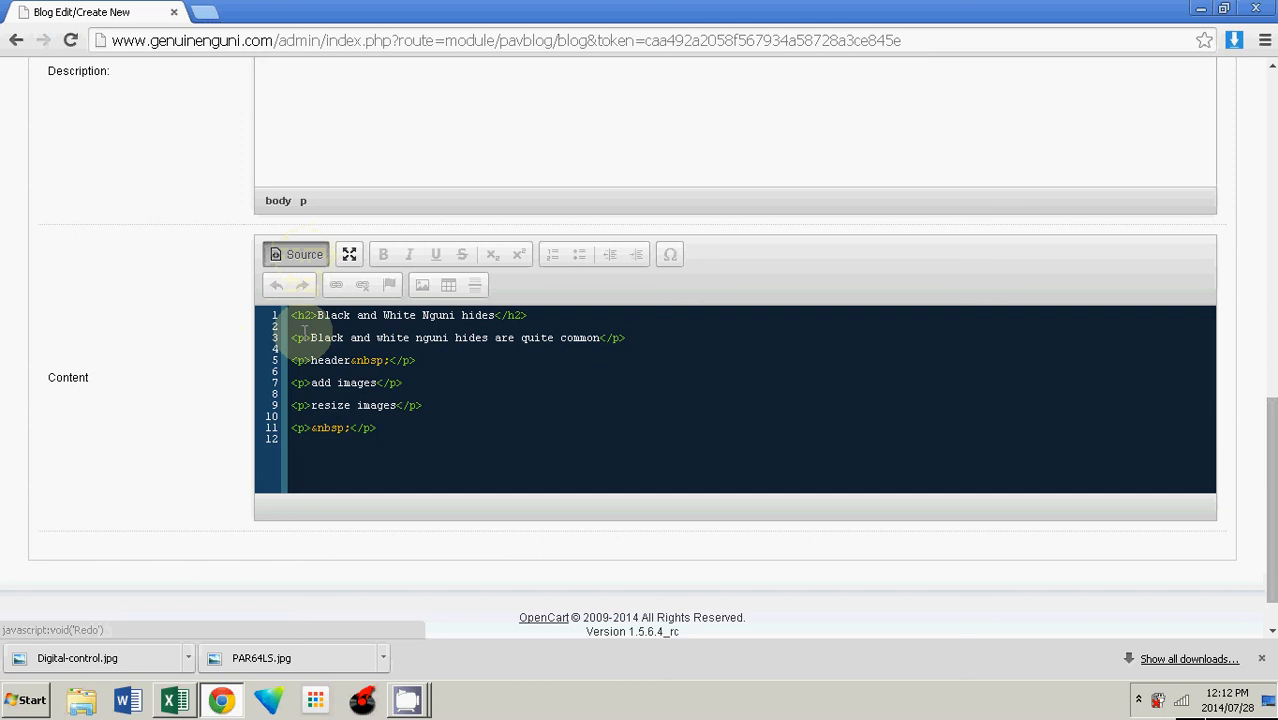
click(292, 254)
click(292, 254)
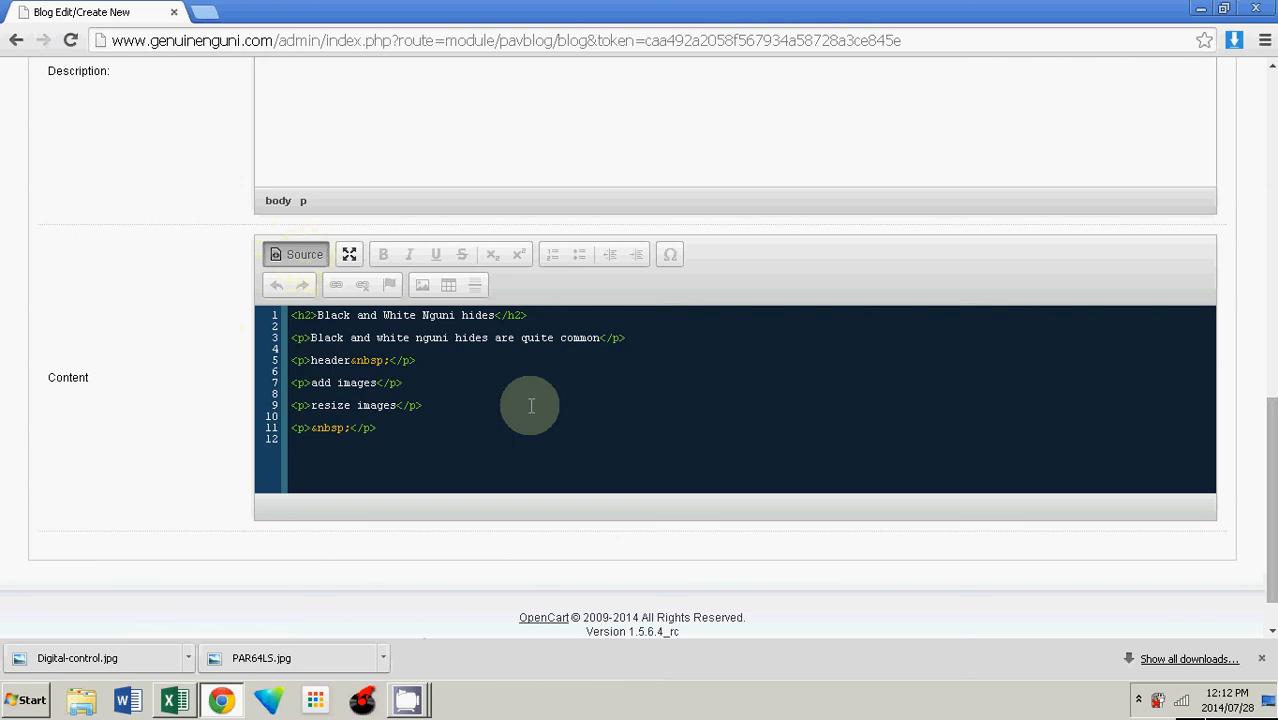
key(BackSpace)
text(h2)
click(412, 360)
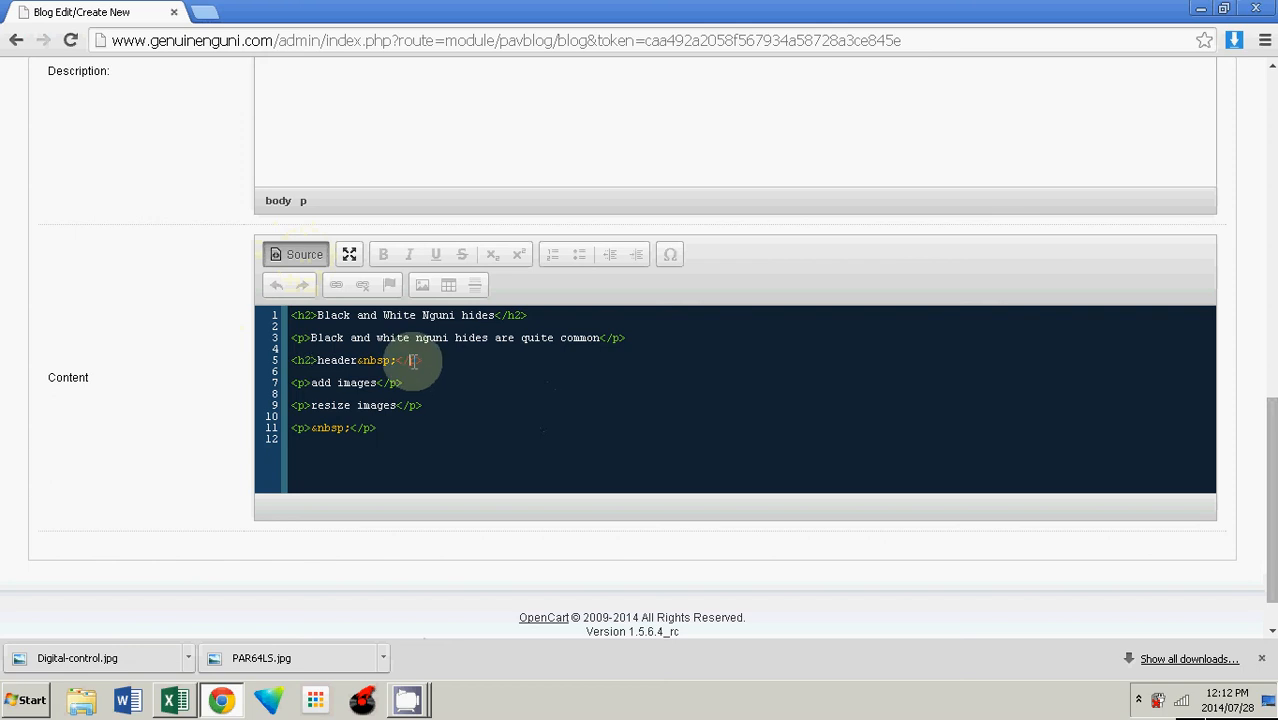
double_click(411, 360)
text(h2)
click(303, 256)
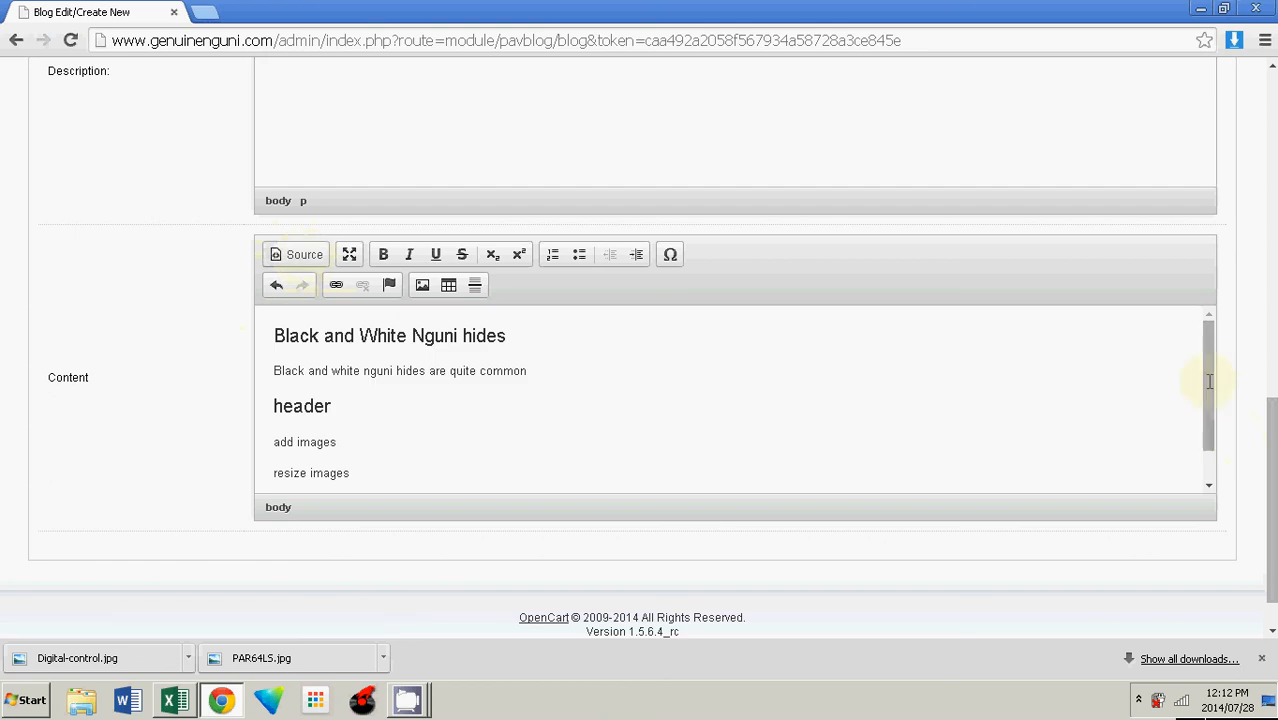
Step: Insert the image 4701.jpg from the Nguni Hides/AA Grade folder below the paragraph
scroll(1009, 420, down, 1)
click(528, 332)
key(Return)
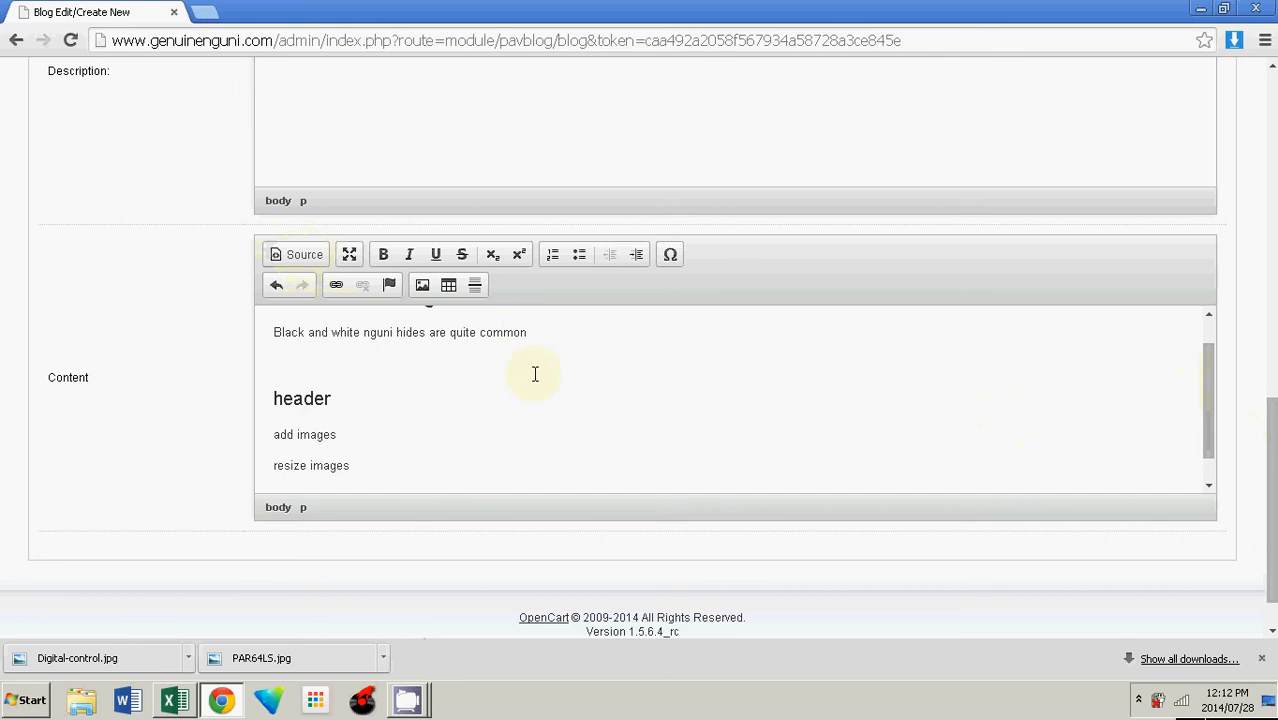
scroll(1214, 400, up, 1)
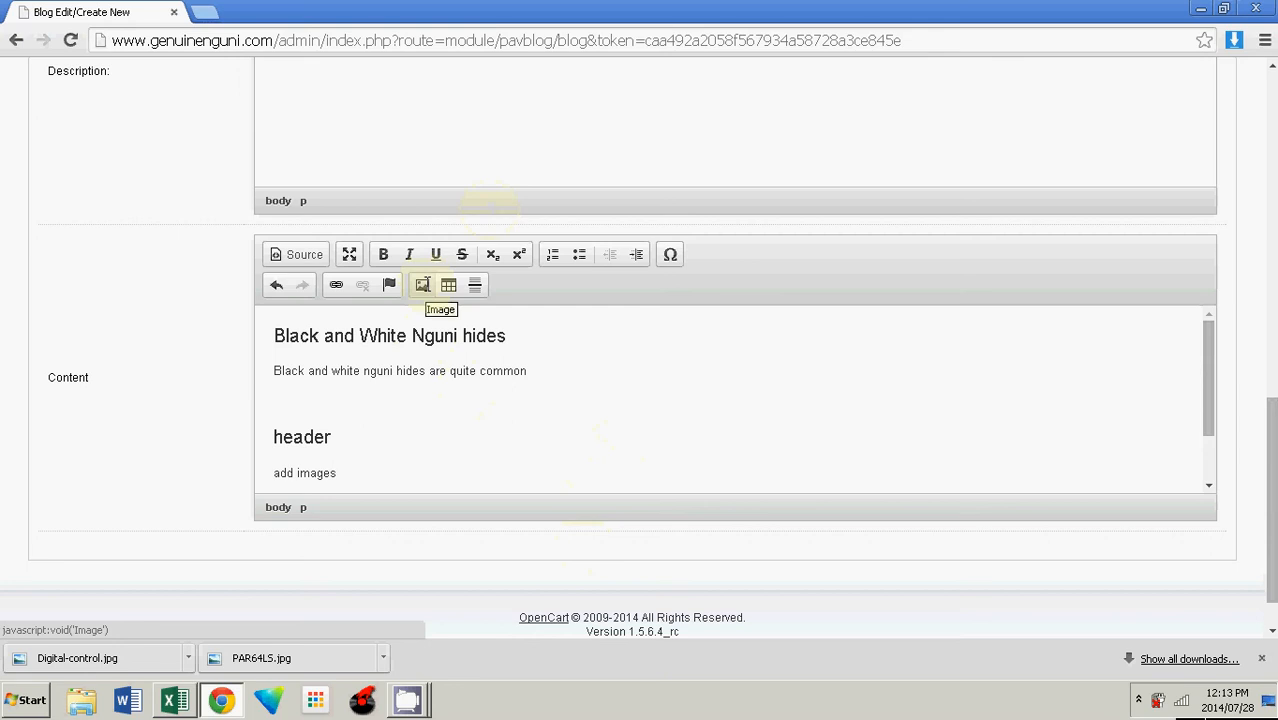
click(422, 285)
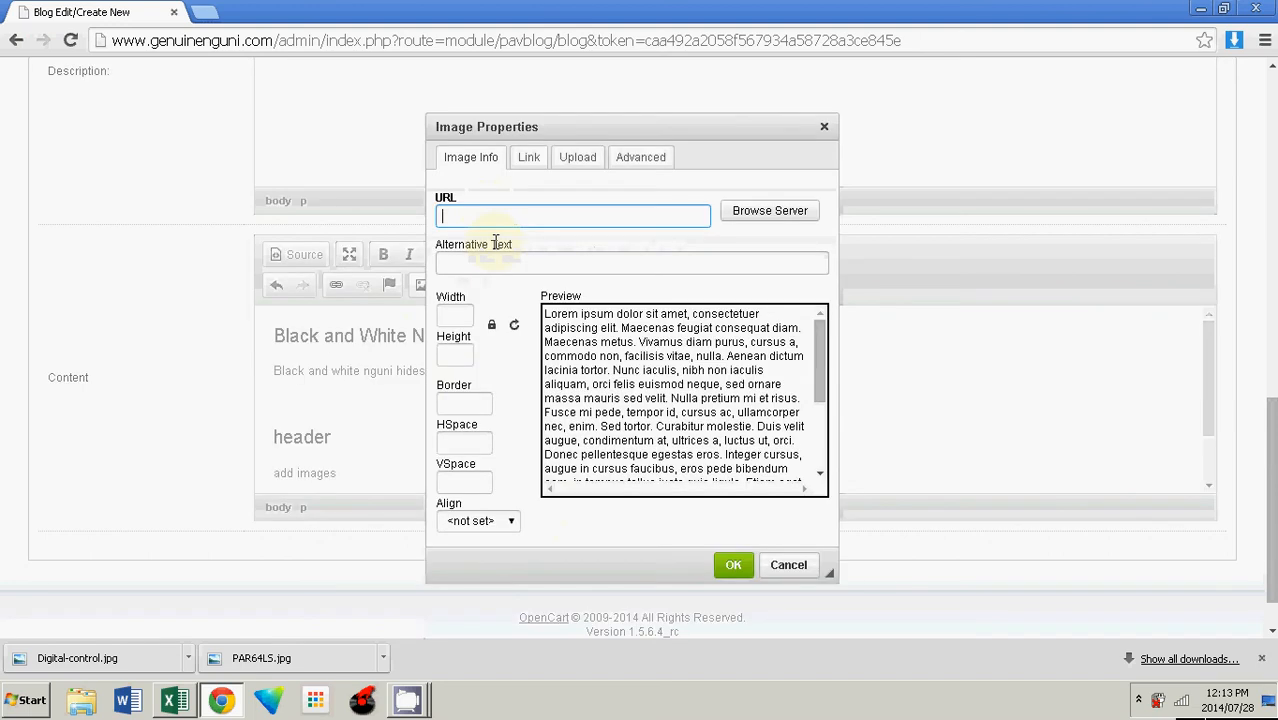
click(788, 212)
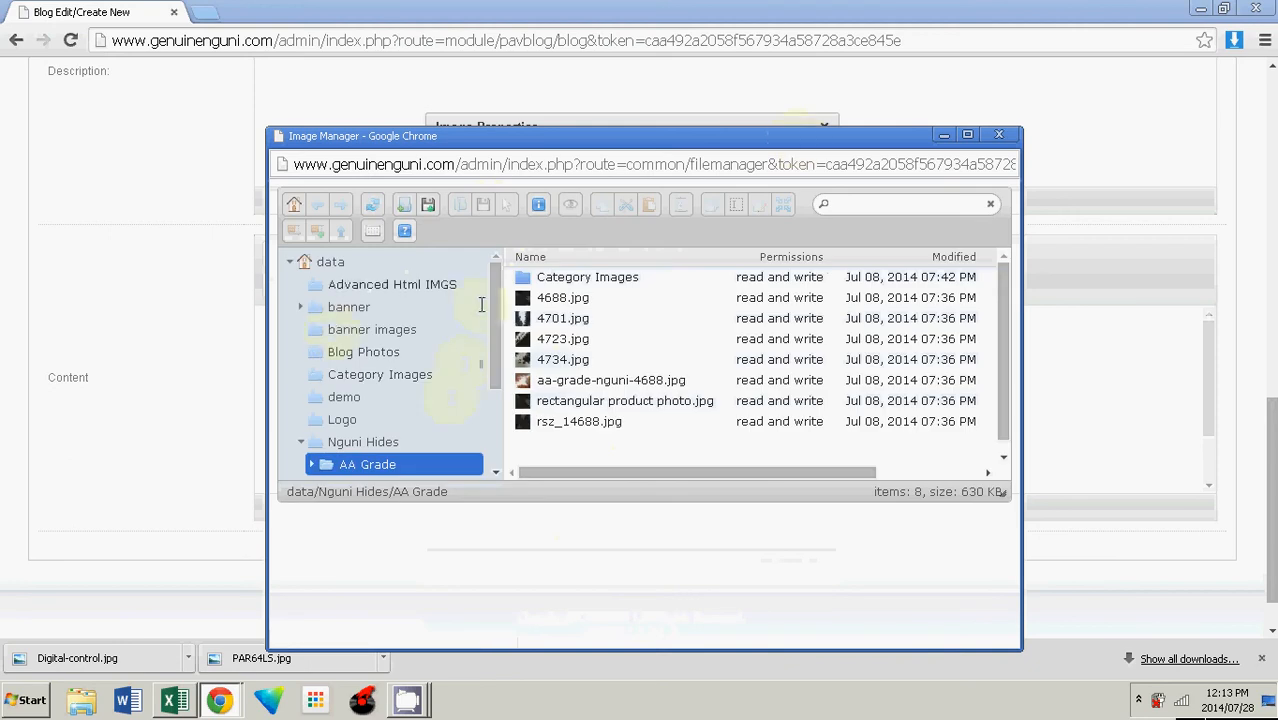
click(578, 321)
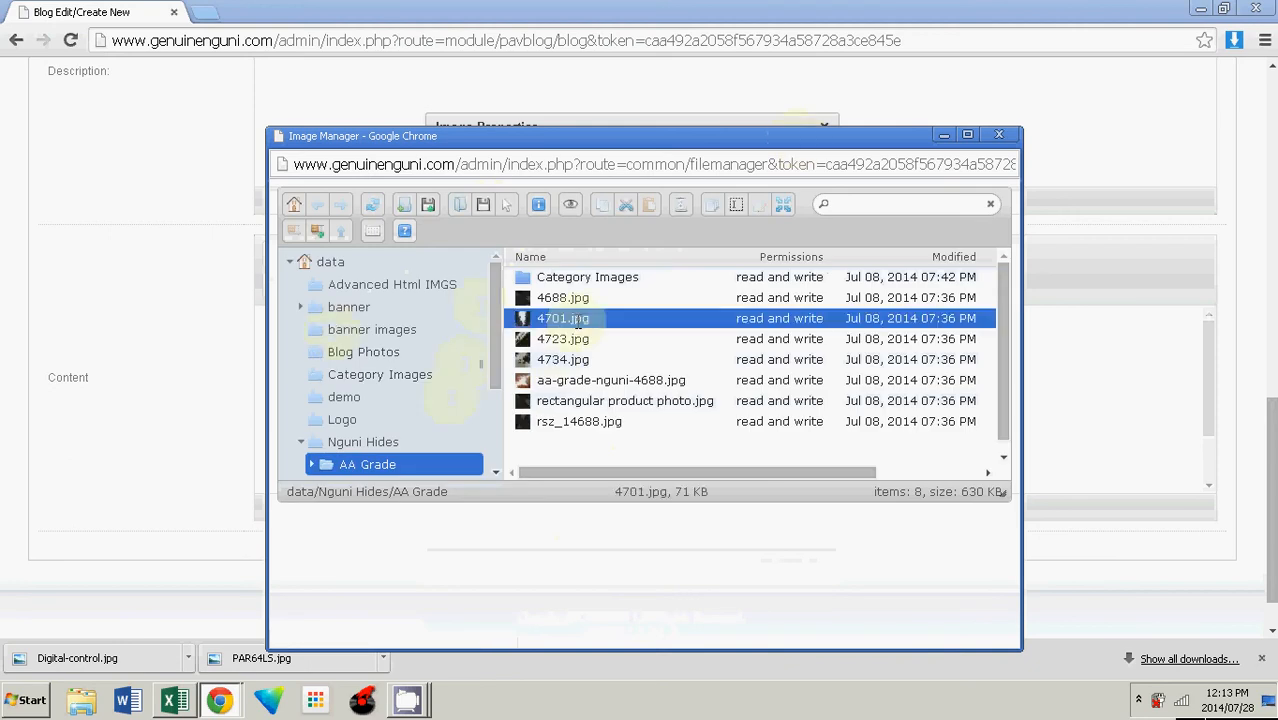
click(570, 205)
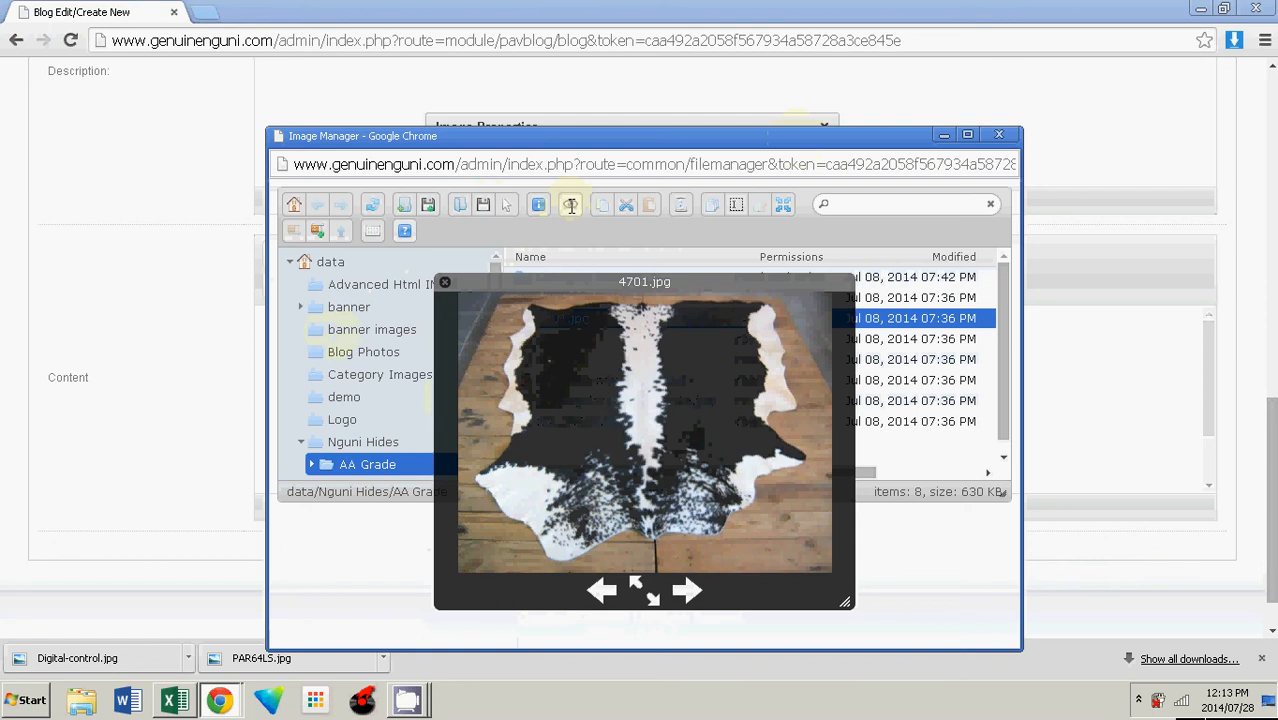
click(570, 205)
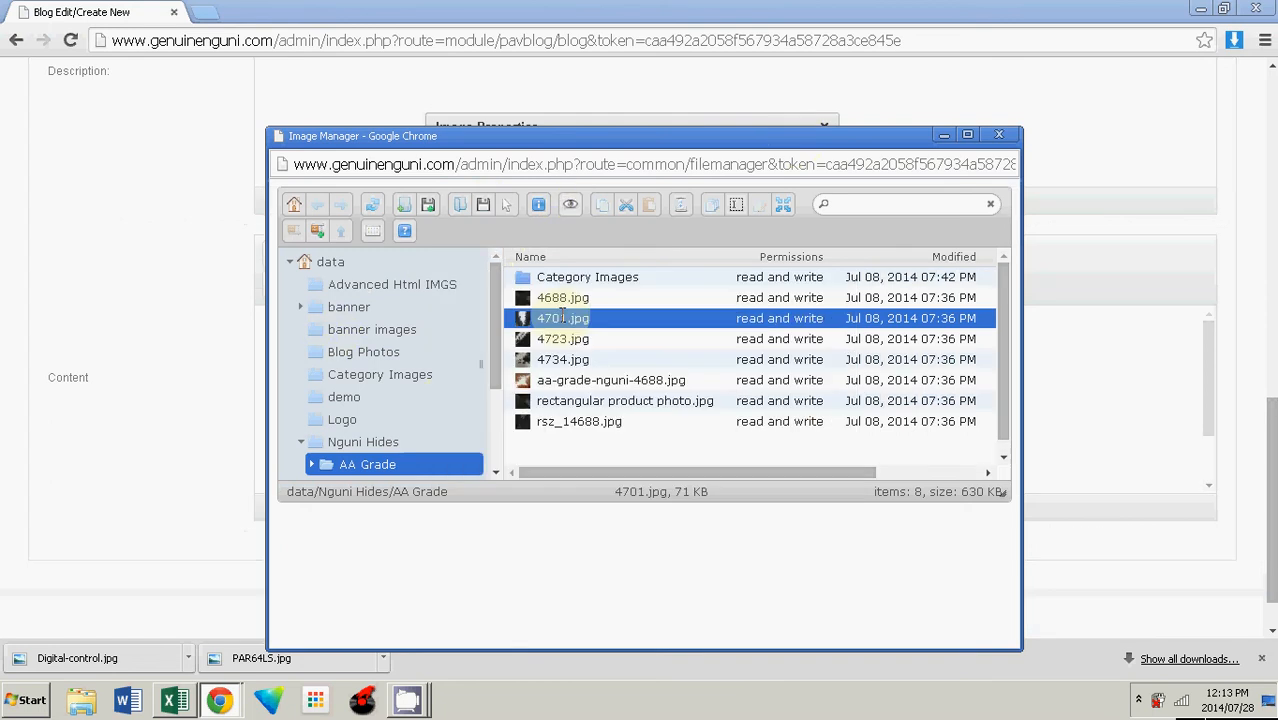
double_click(563, 318)
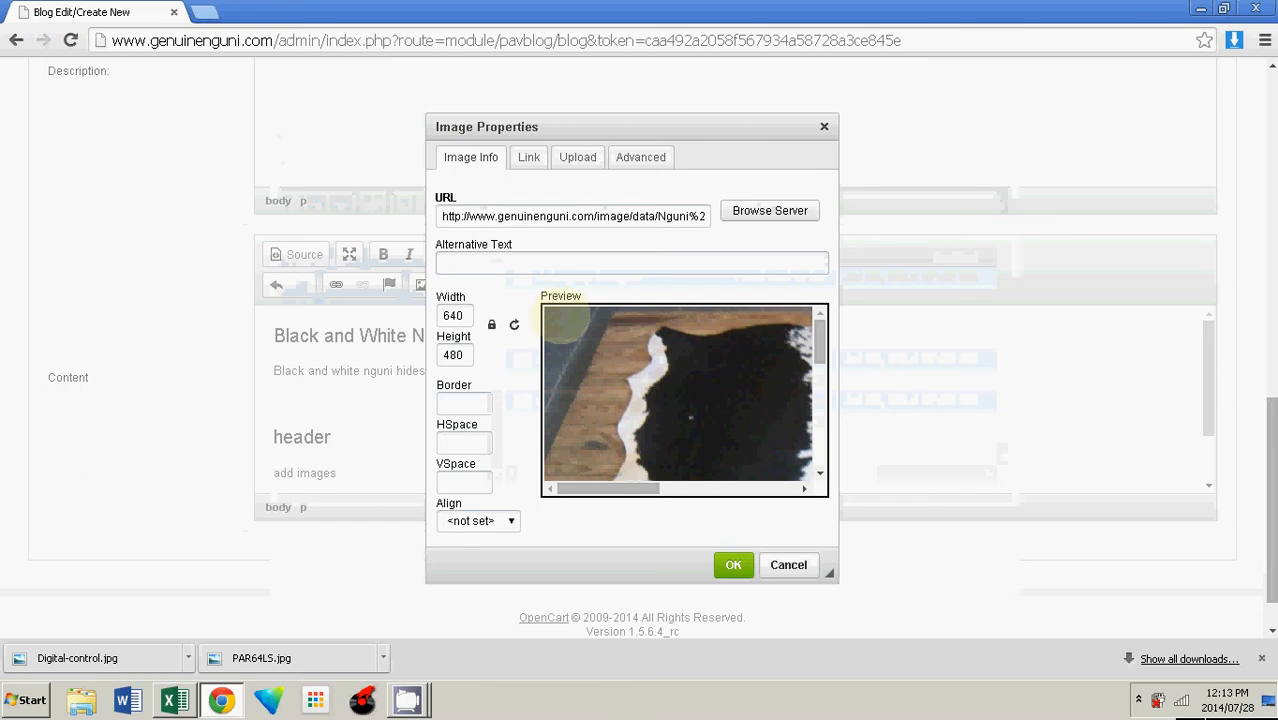
click(733, 565)
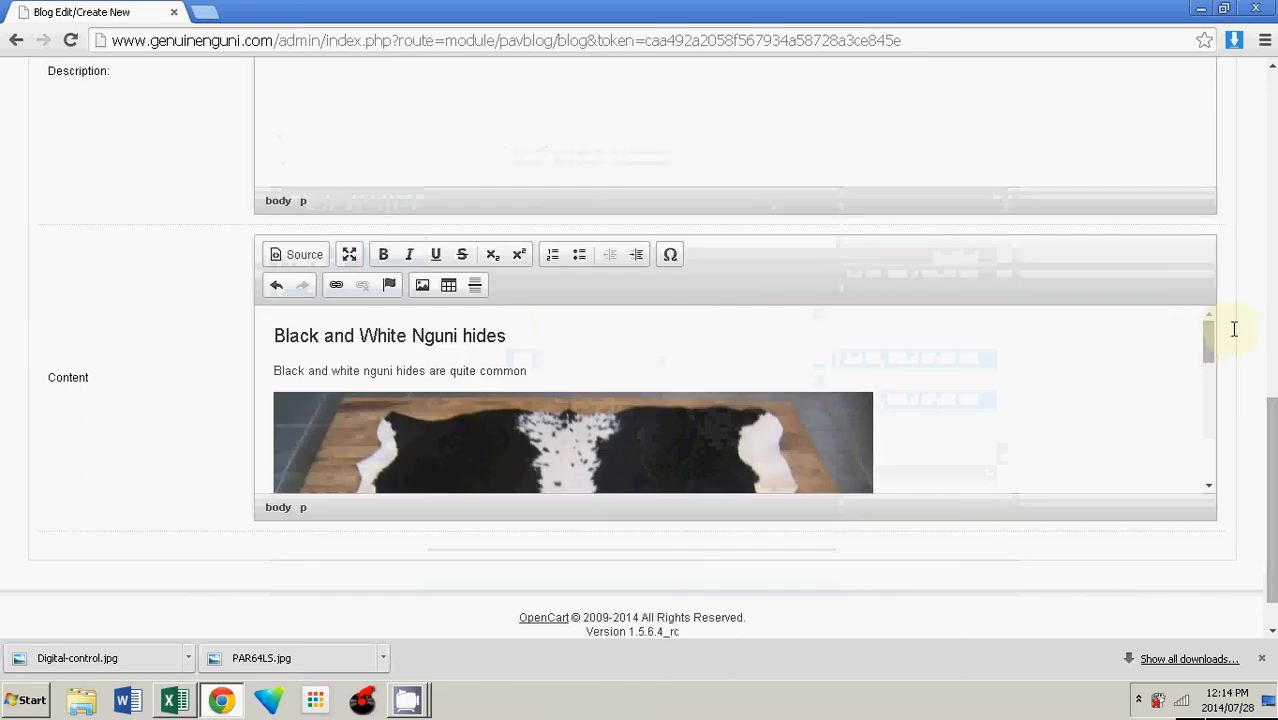
Step: Resize the inserted image to a width of 340
drag(1210, 335, 1210, 385)
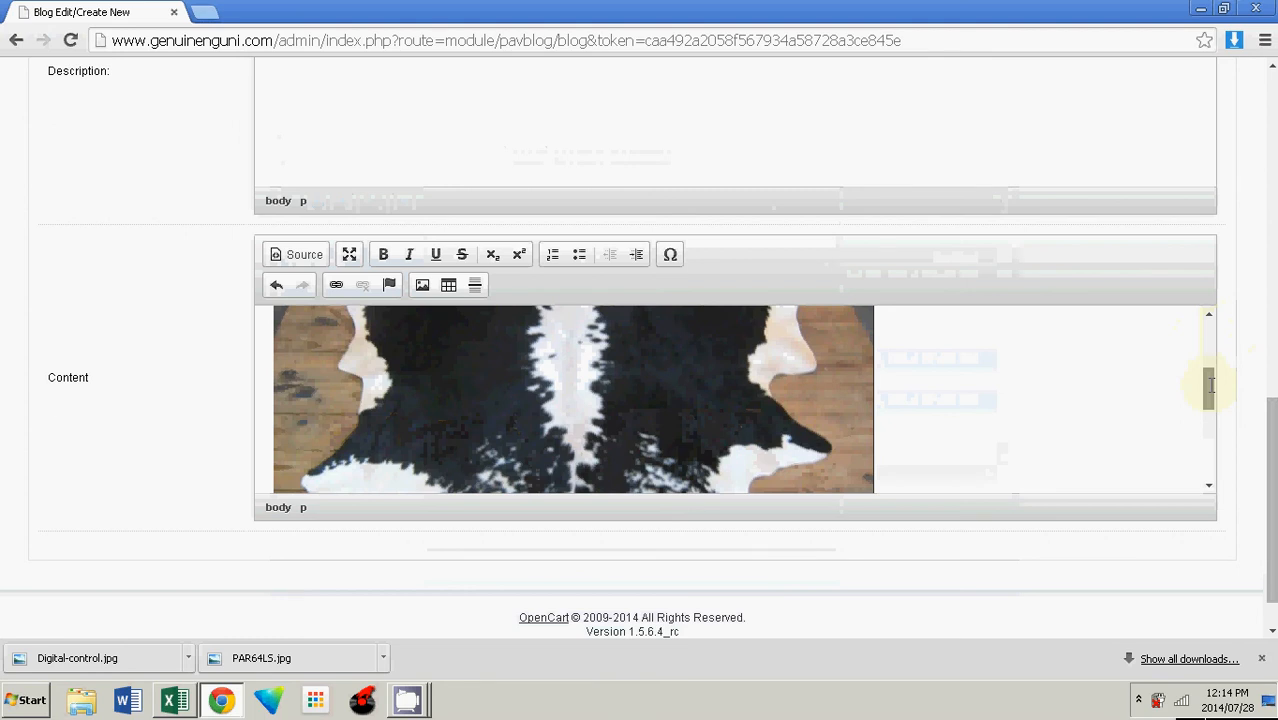
double_click(620, 400)
click(450, 315)
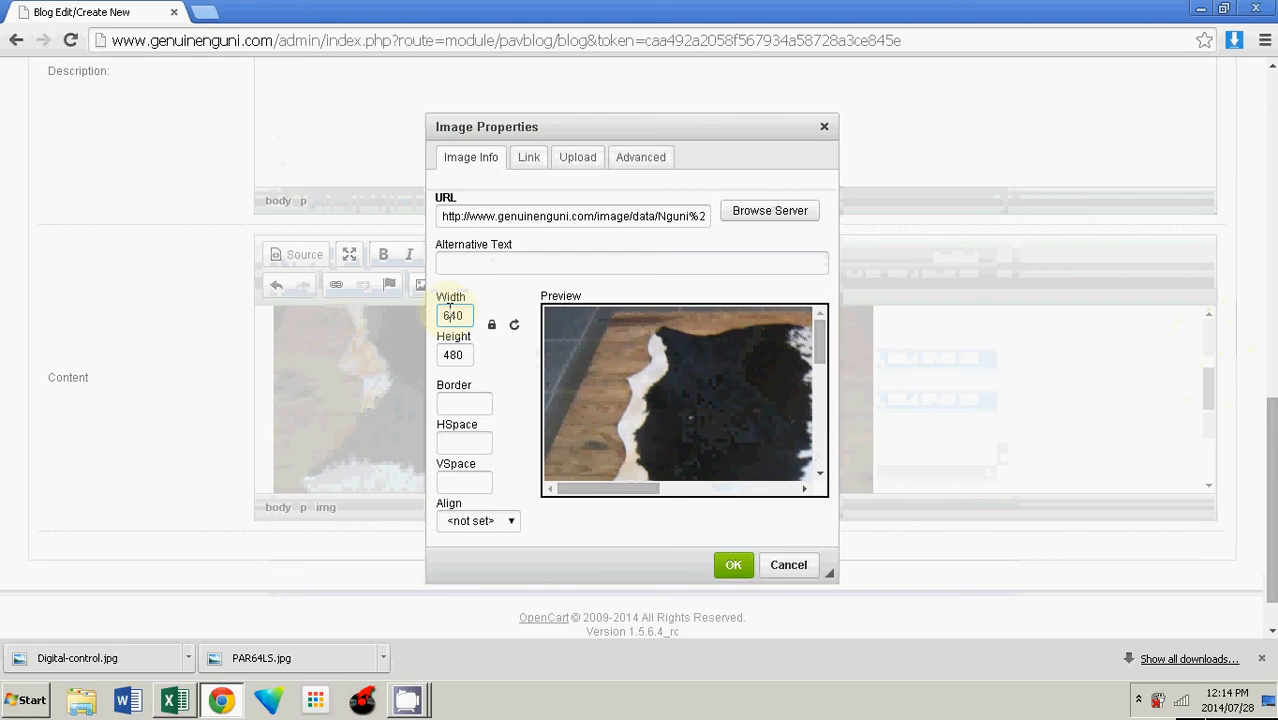
key(BackSpace)
text(3)
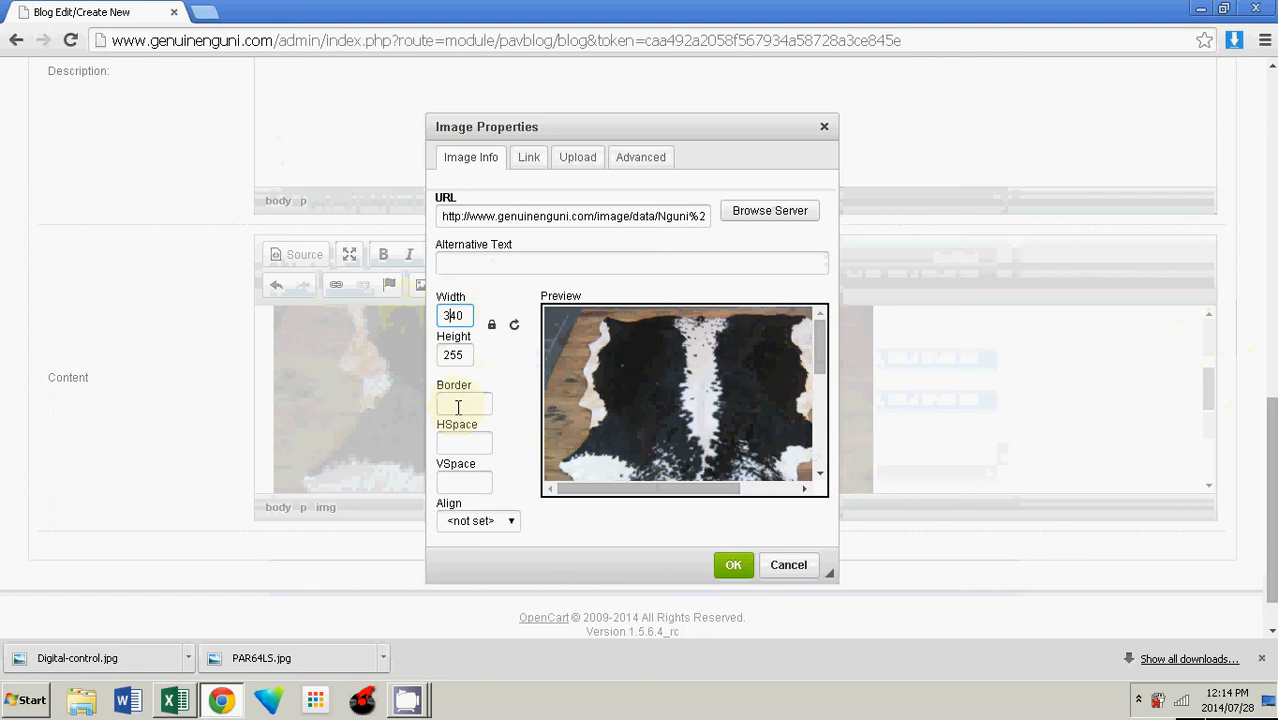
click(733, 564)
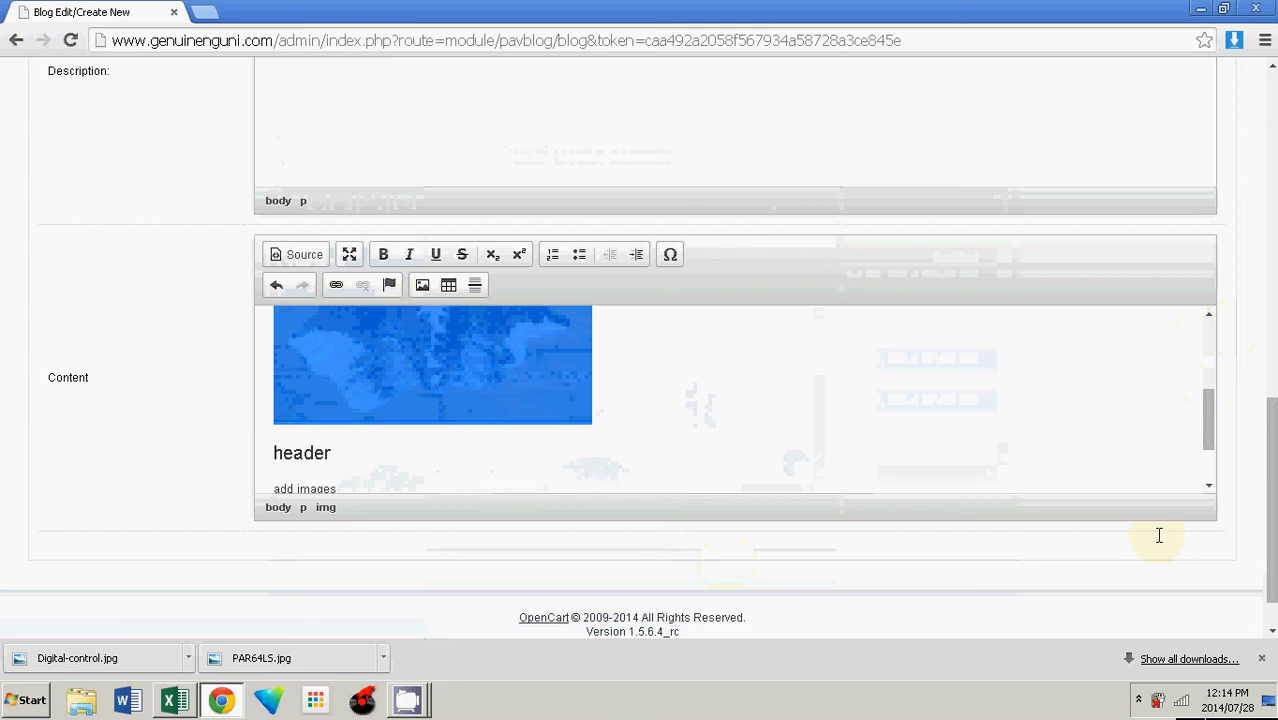
Step: Review the content and open the post's Images - Gallery tab
mouse_move(1208, 420)
mouse_down()
mouse_move(1209, 357)
mouse_move(1207, 420)
mouse_up()
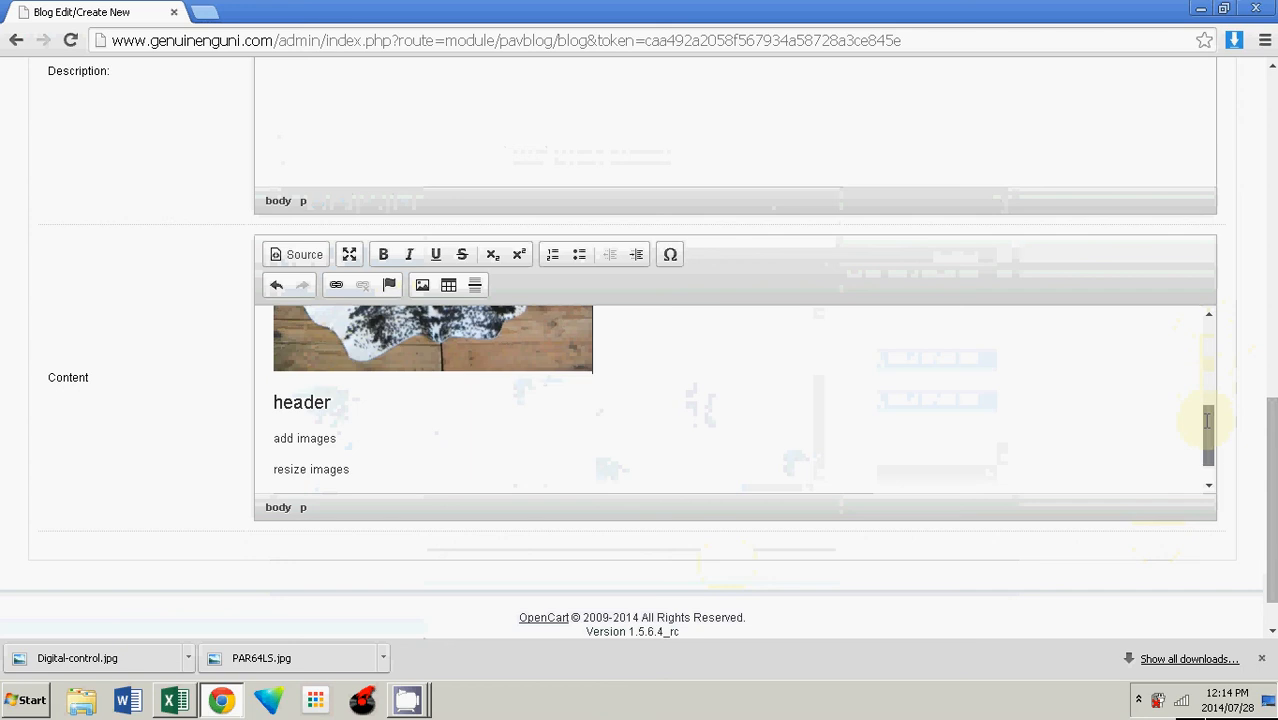
drag(1208, 420, 434, 331)
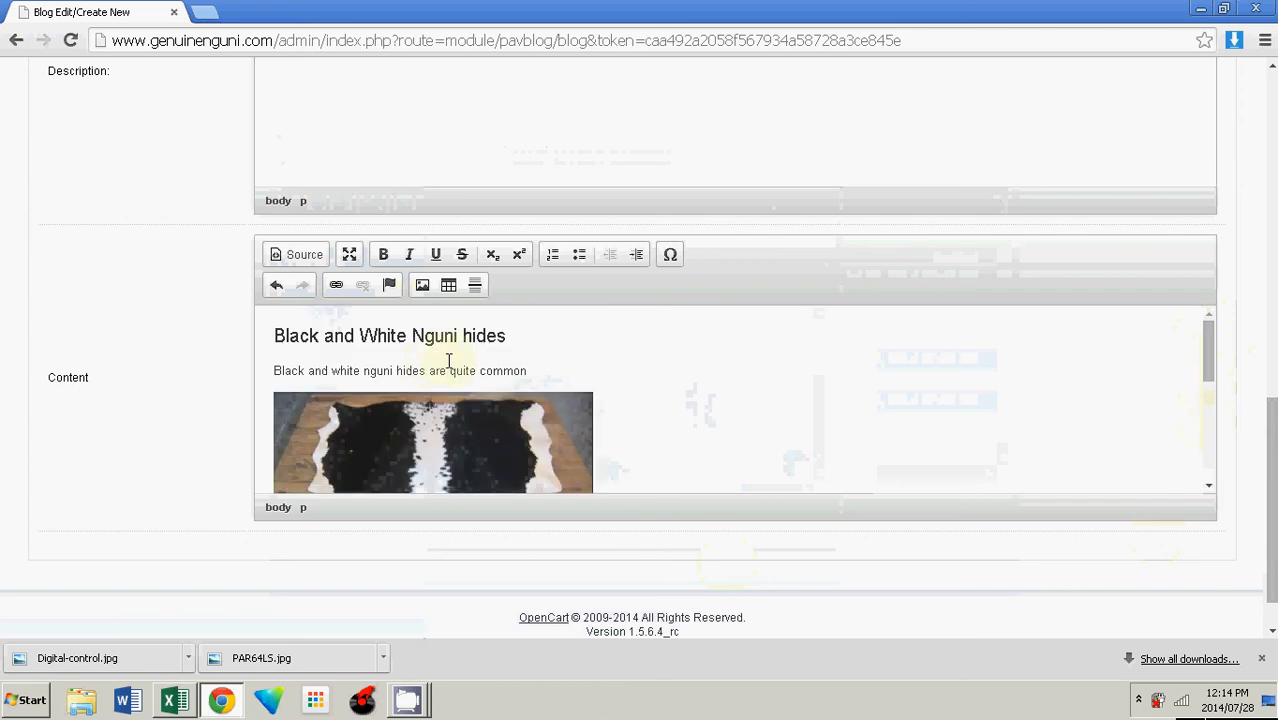
click(462, 335)
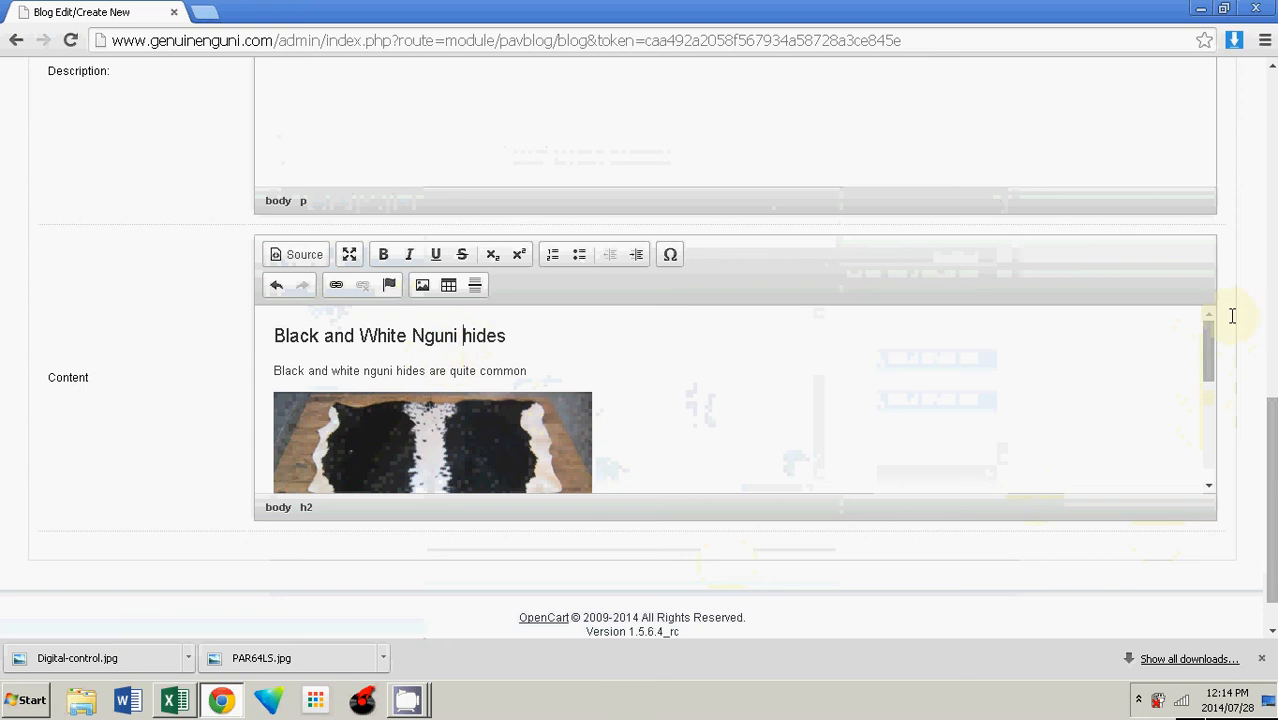
drag(1212, 340, 1212, 450)
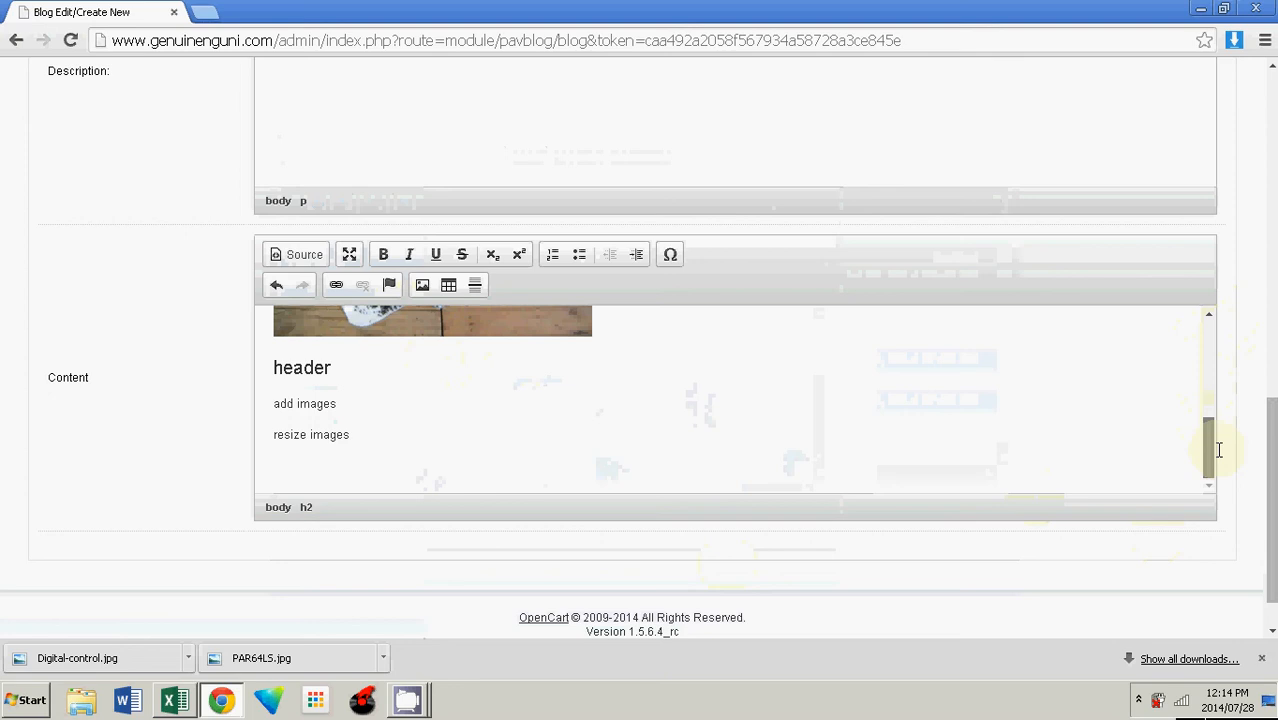
drag(1271, 452, 1271, 182)
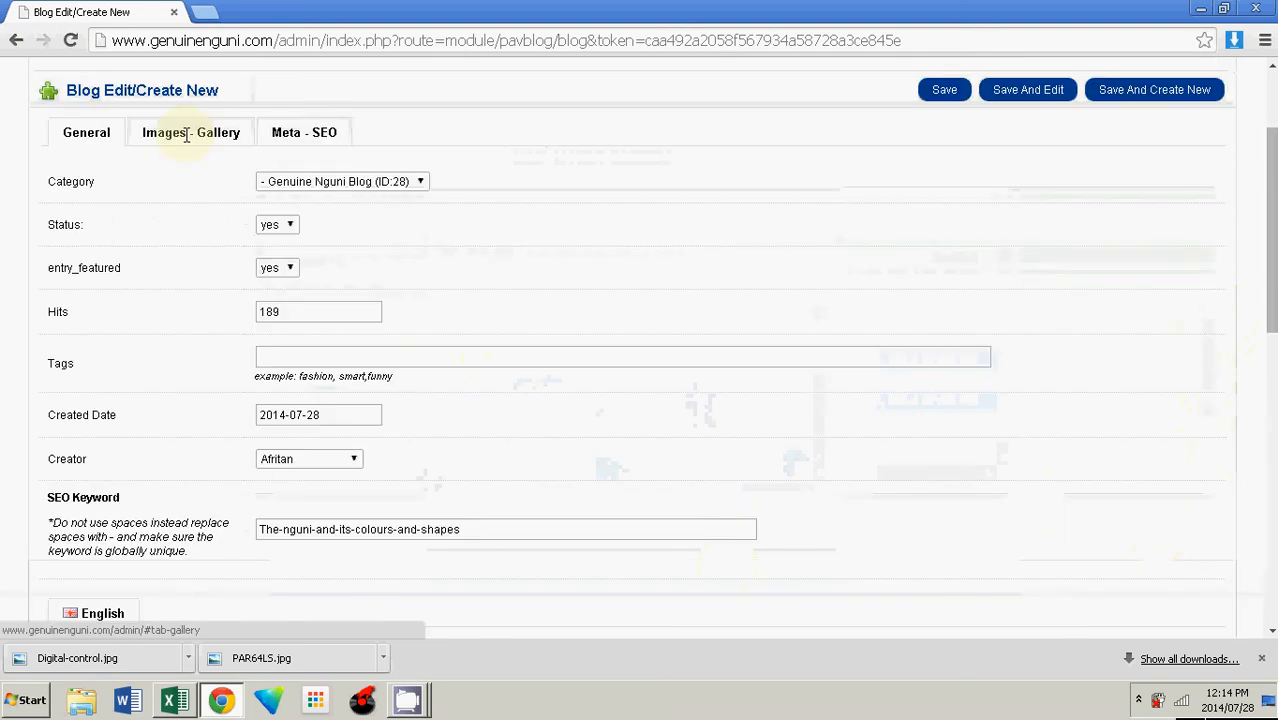
click(186, 135)
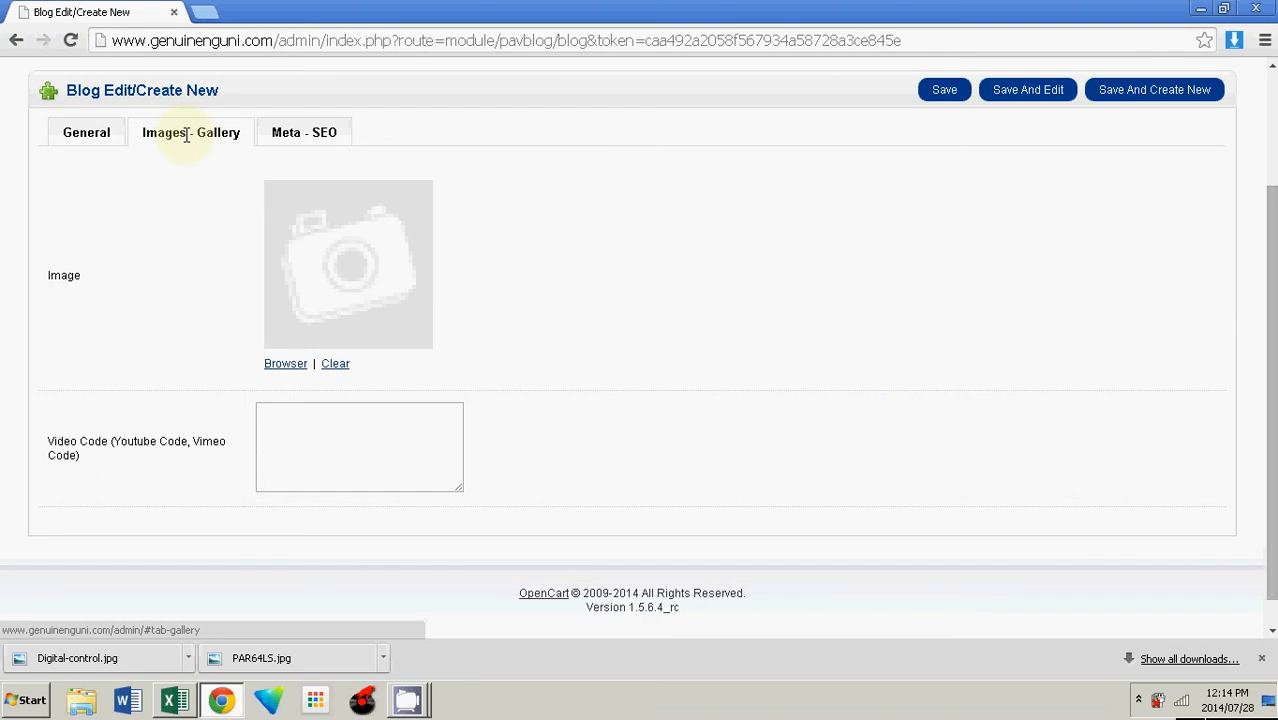
Step: Set the post's featured image to slider concept 2.jpg from the slider folder, previewing slide-01.jpg first
click(284, 362)
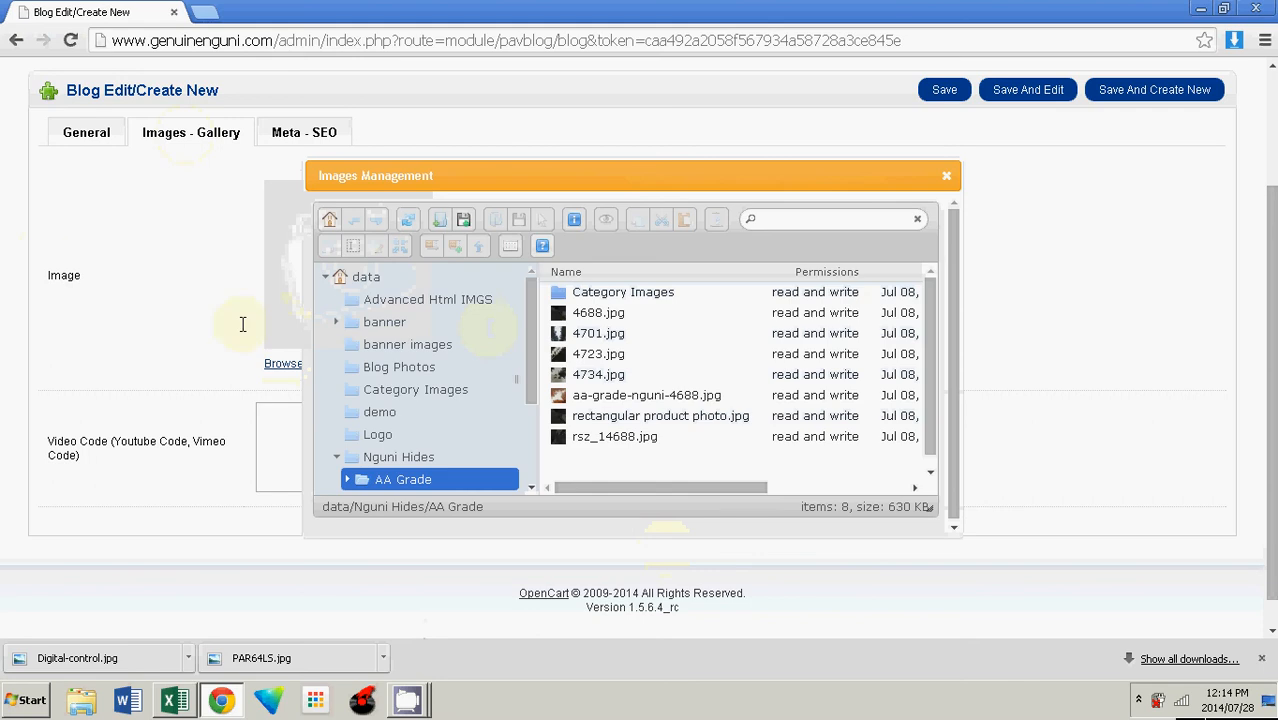
scroll(430, 400, down, 3)
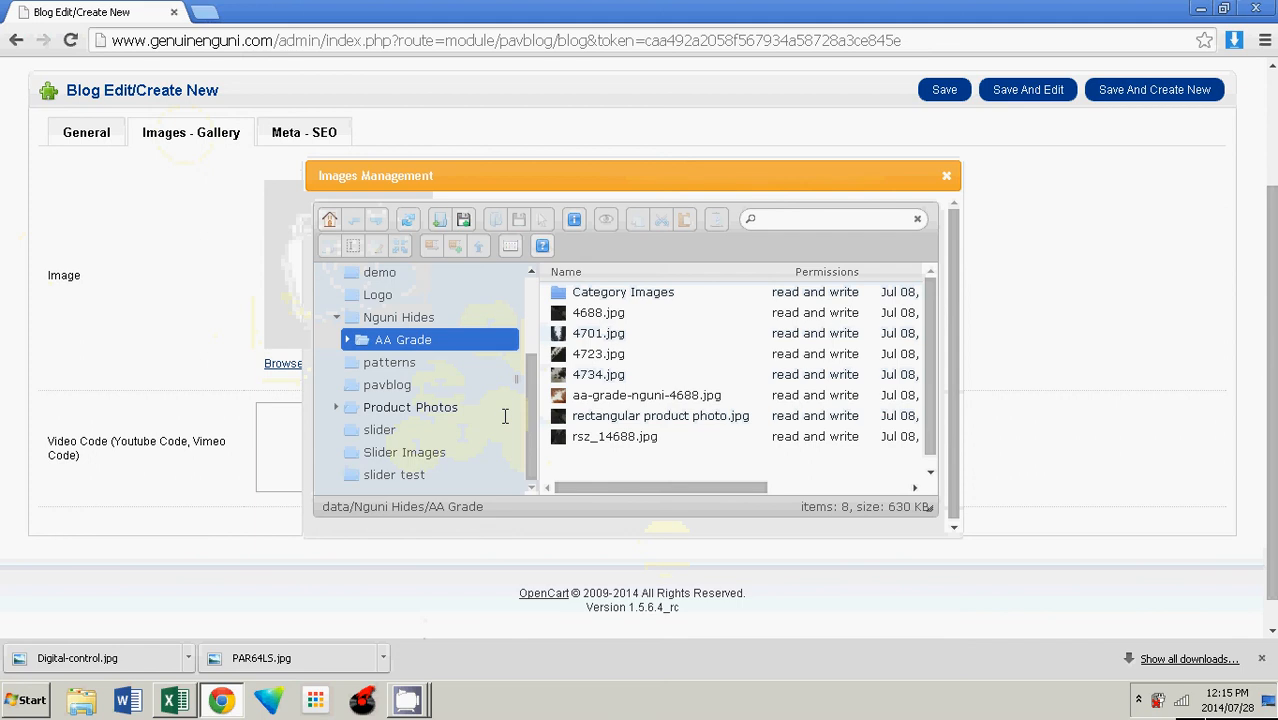
click(380, 429)
click(607, 333)
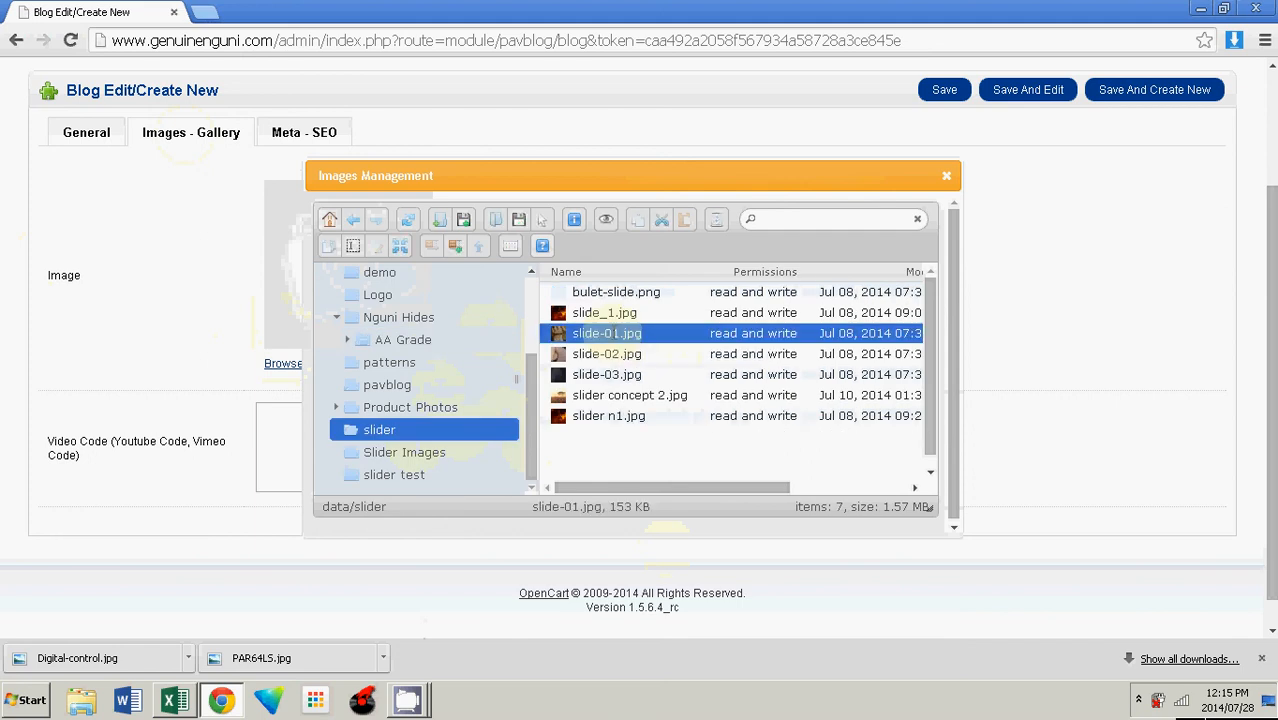
click(606, 221)
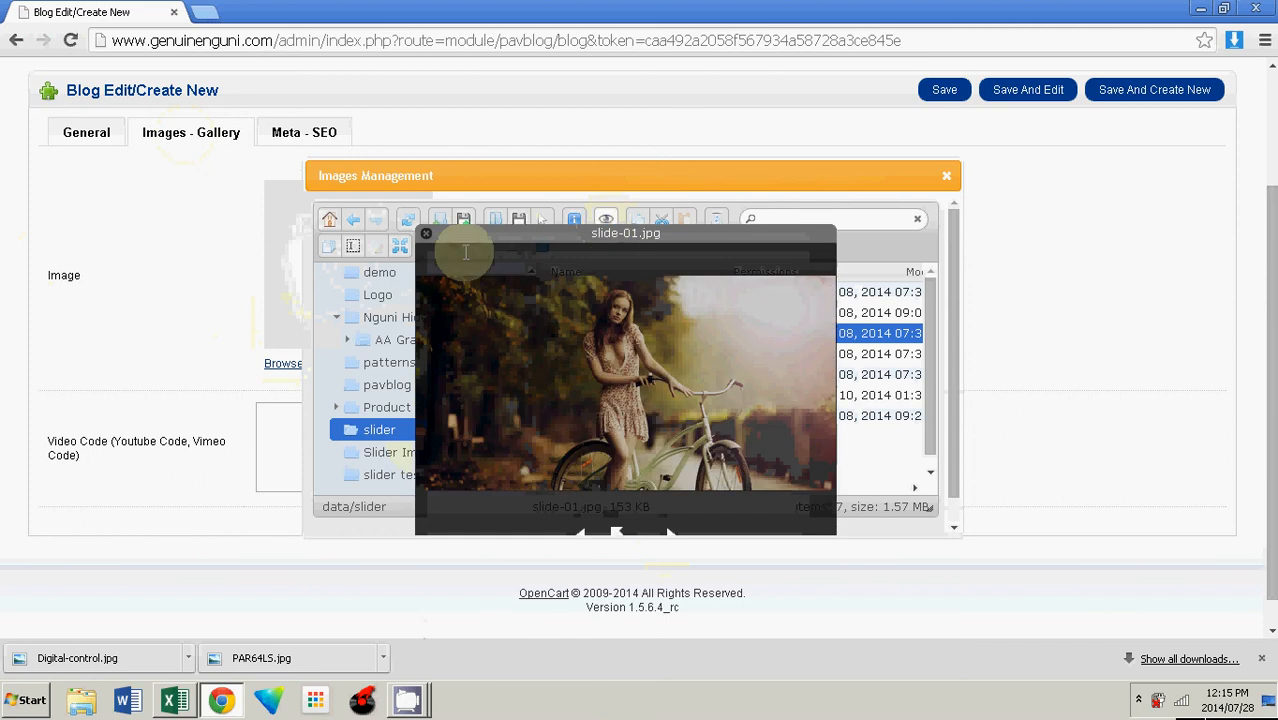
click(425, 233)
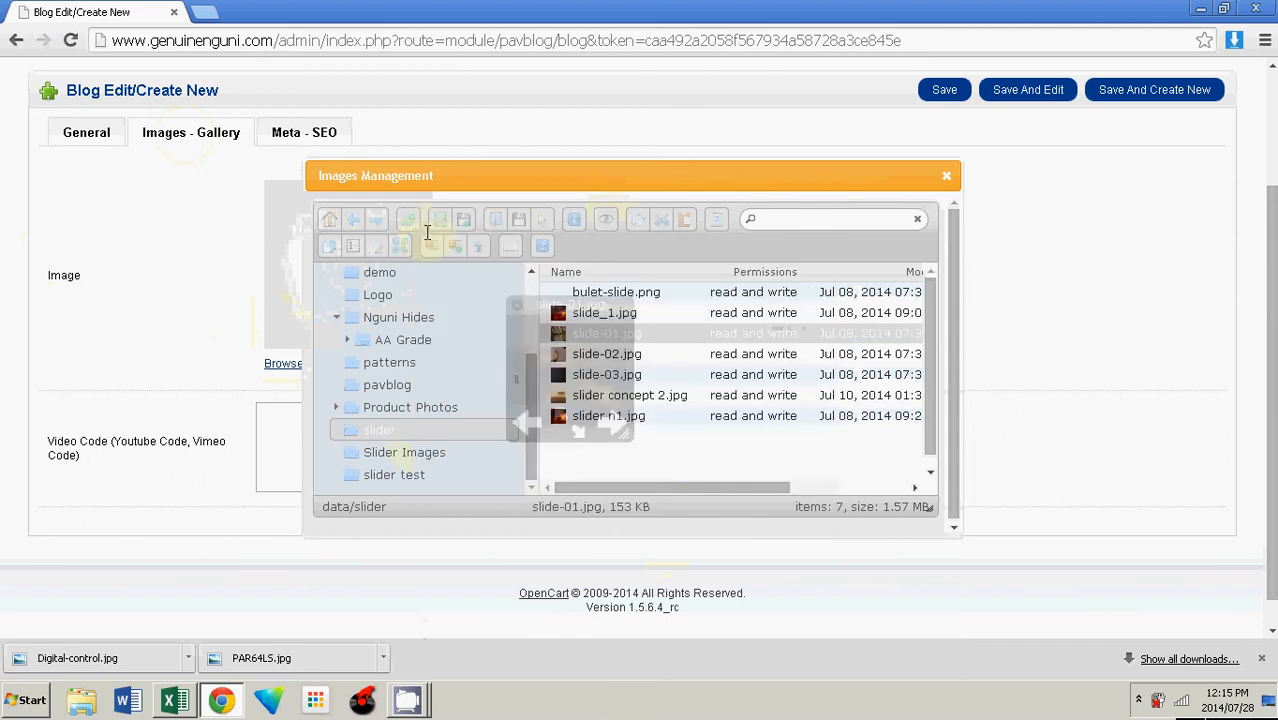
click(628, 395)
click(606, 220)
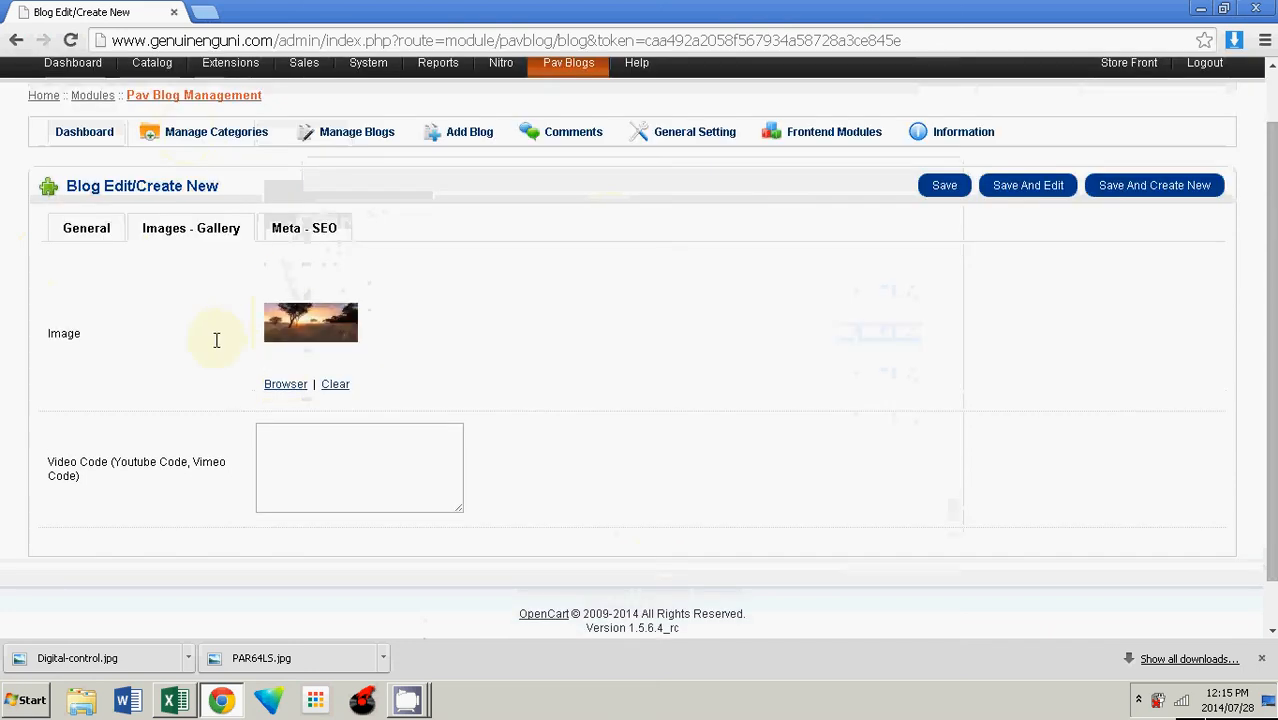
Step: Copy the post title into the Meta Title and Meta Keyword fields
click(325, 227)
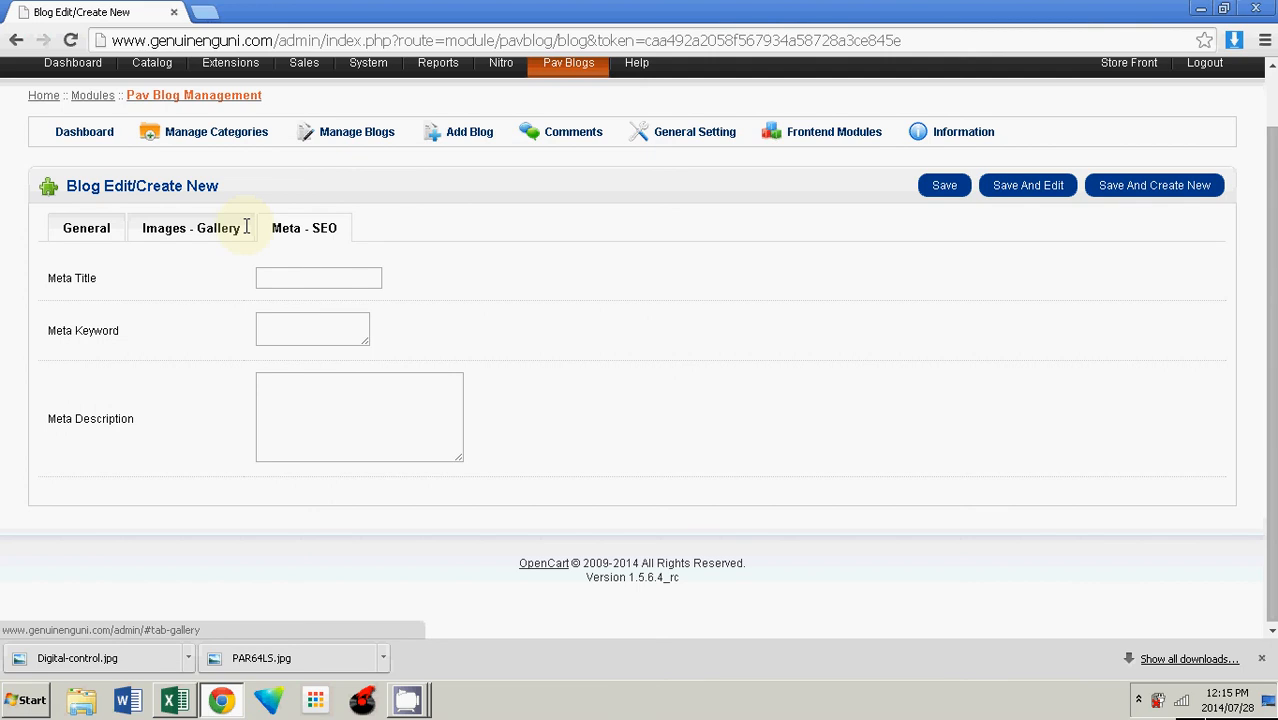
click(92, 228)
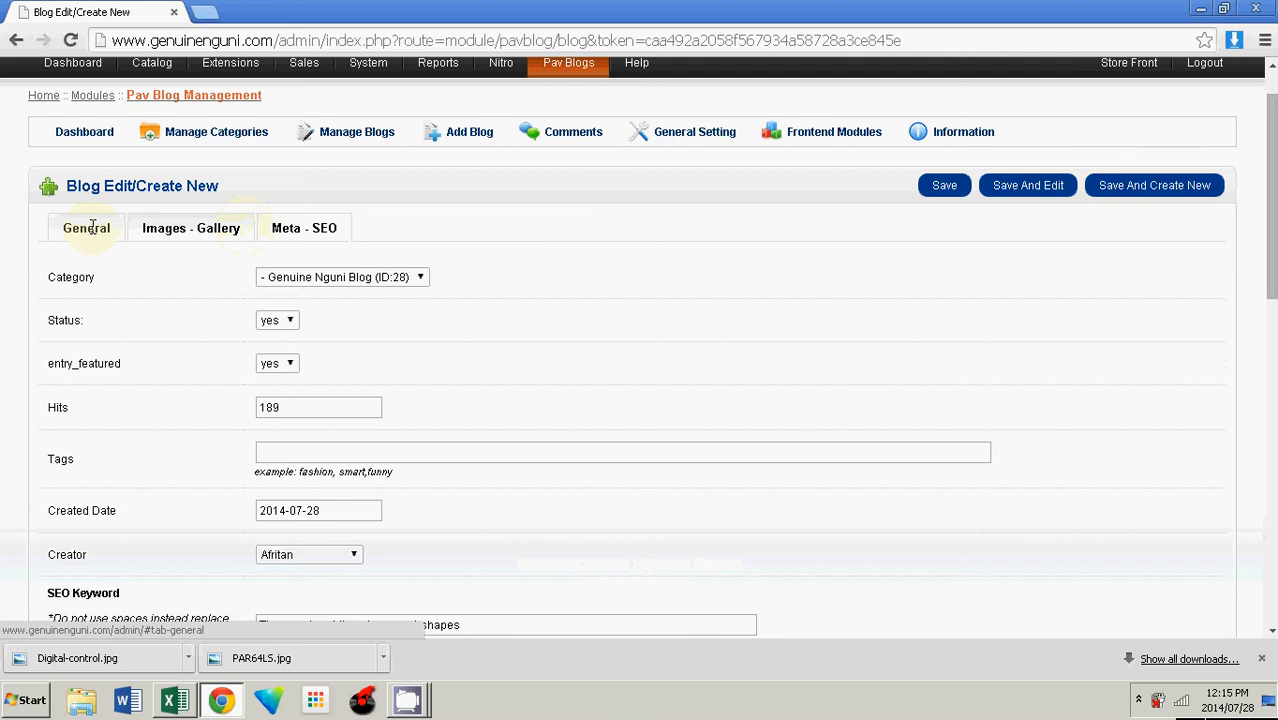
scroll(92, 228, down, 4)
drag(456, 336, 140, 336)
key(ctrl+c)
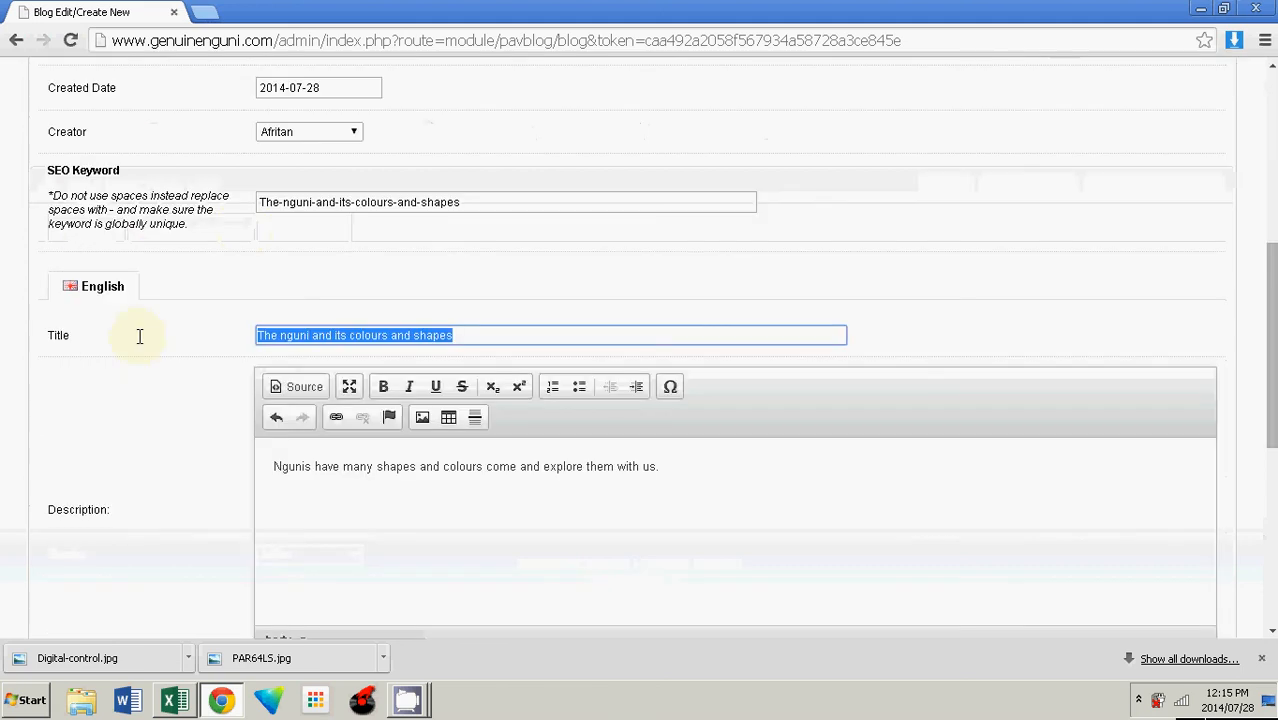
scroll(140, 337, up, 4)
click(302, 227)
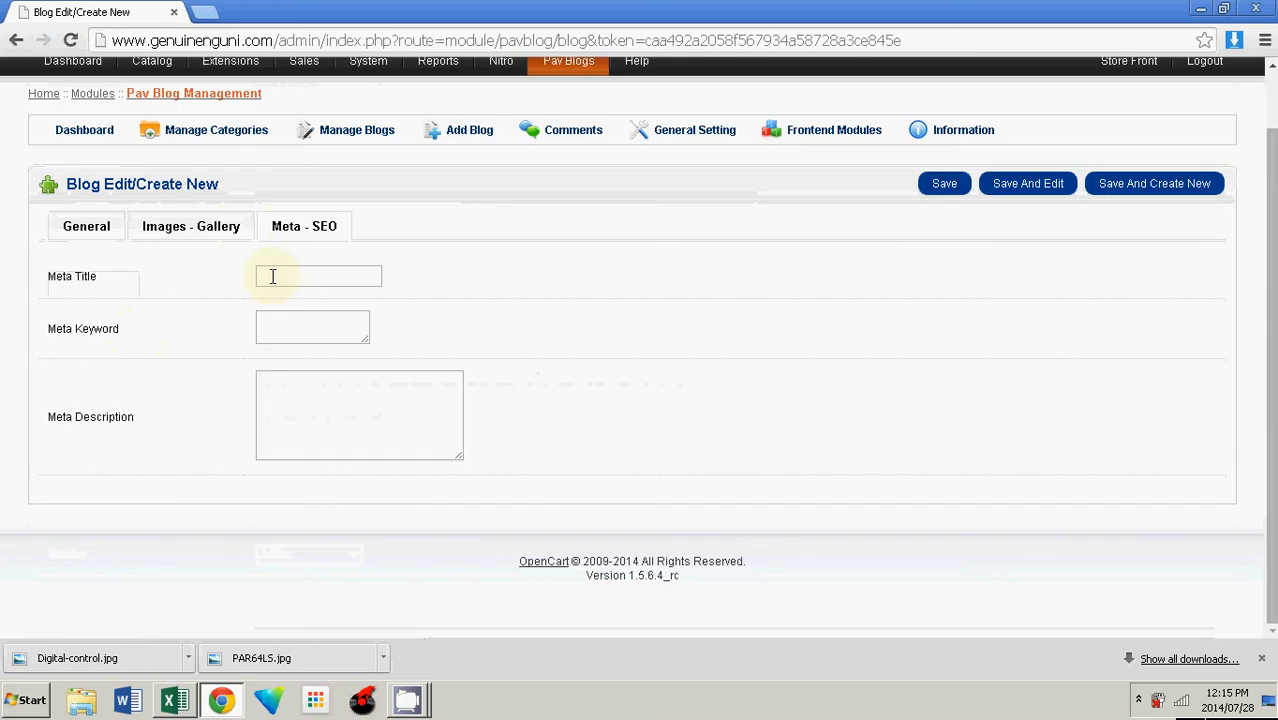
click(272, 276)
text(its colours and shapes)
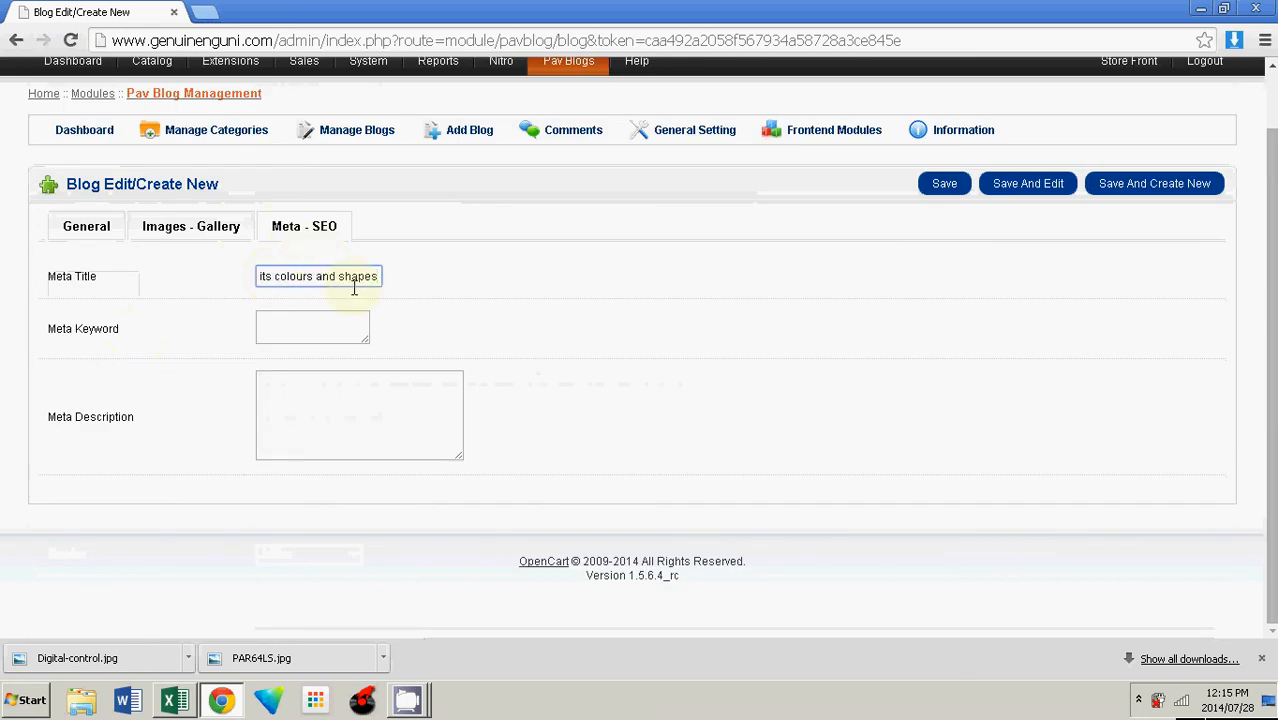
click(298, 318)
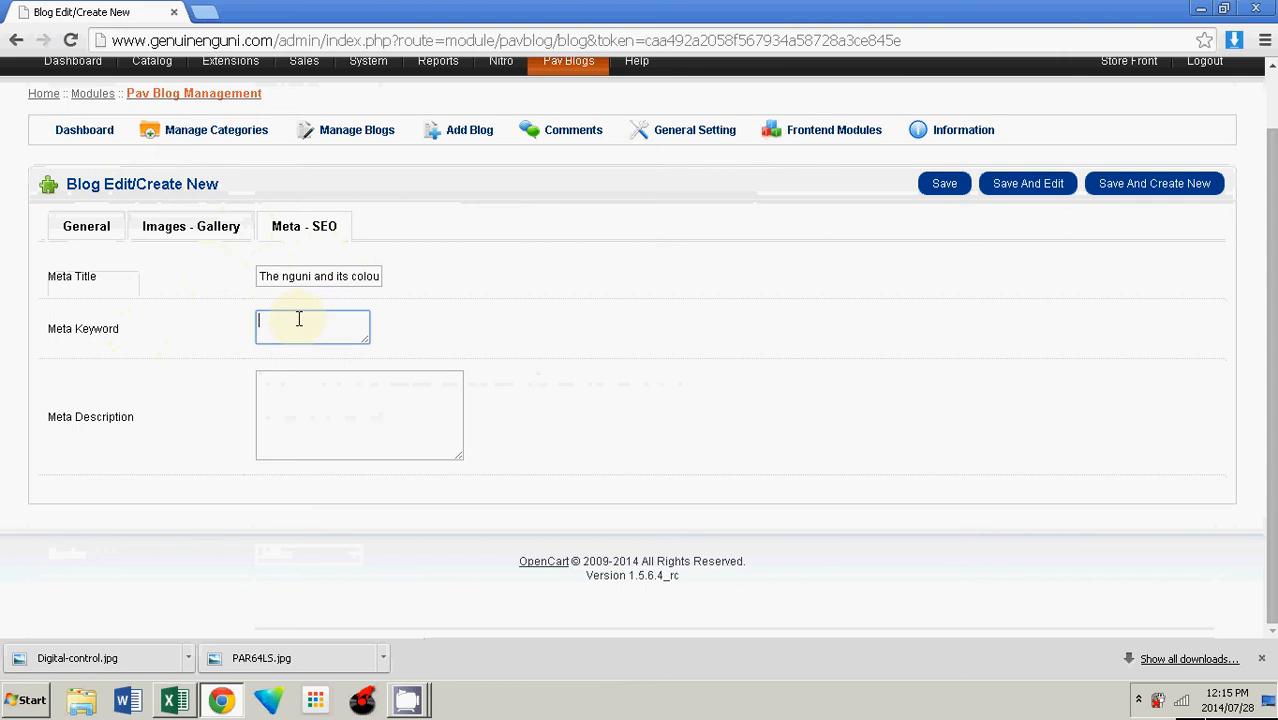
key(ctrl+v)
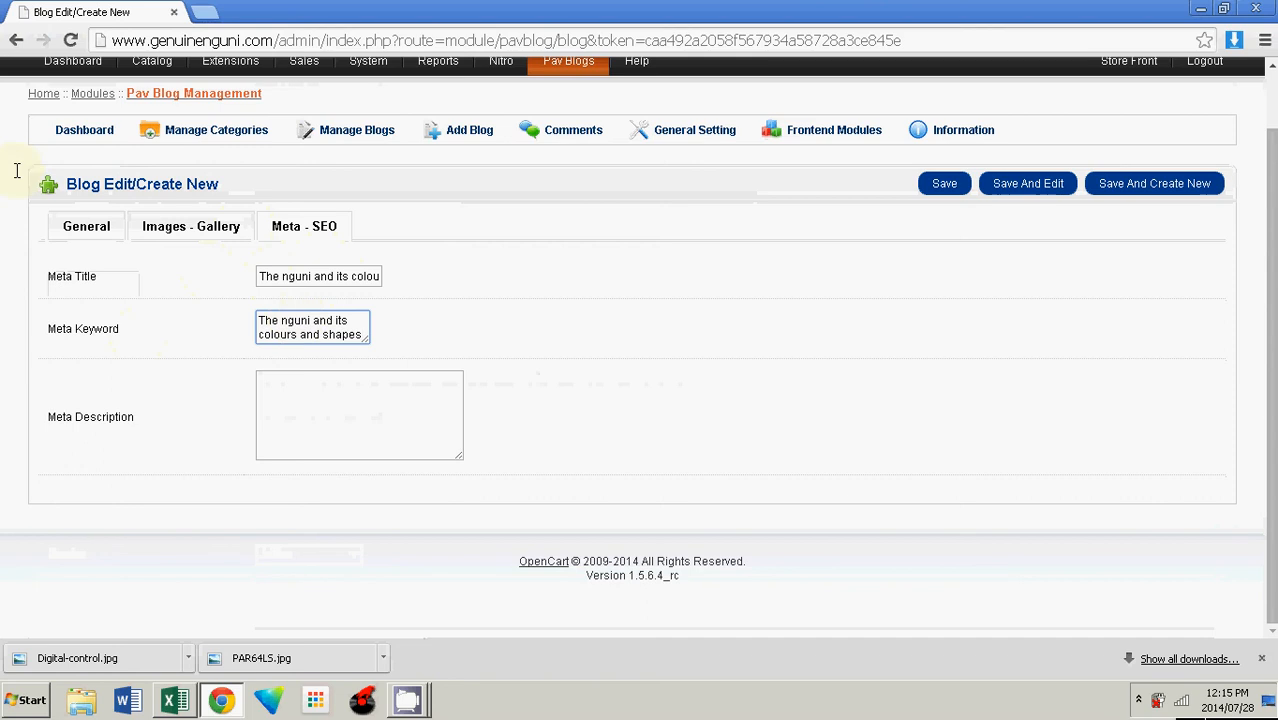
Step: Copy the description sentence into the Meta Description field and save the post
click(78, 222)
scroll(776, 451, down, 2)
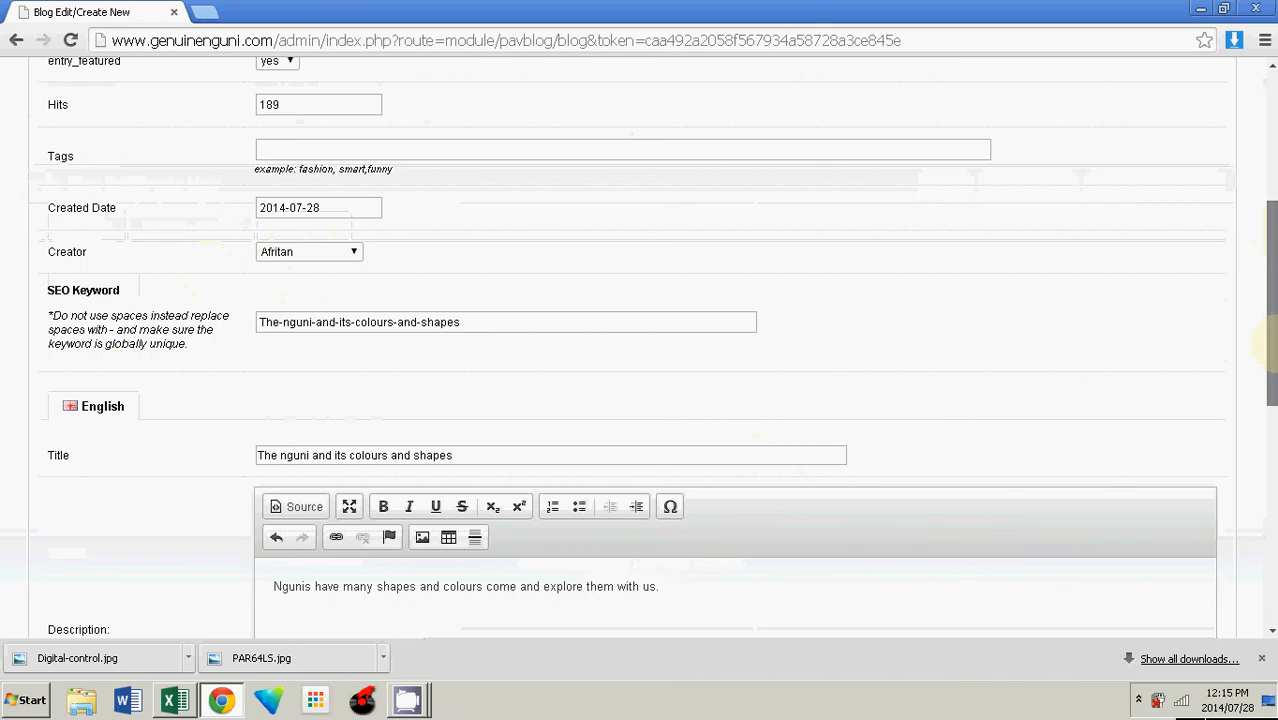
scroll(272, 282, down, 3)
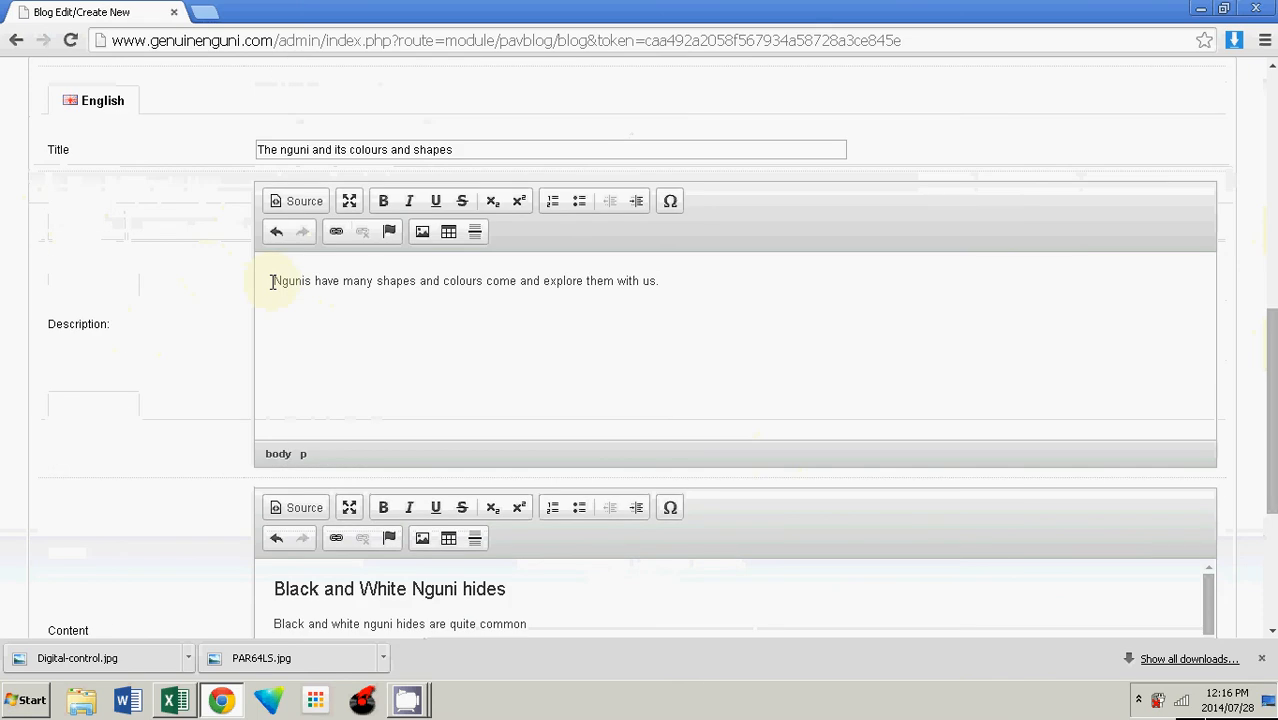
drag(272, 282, 1272, 426)
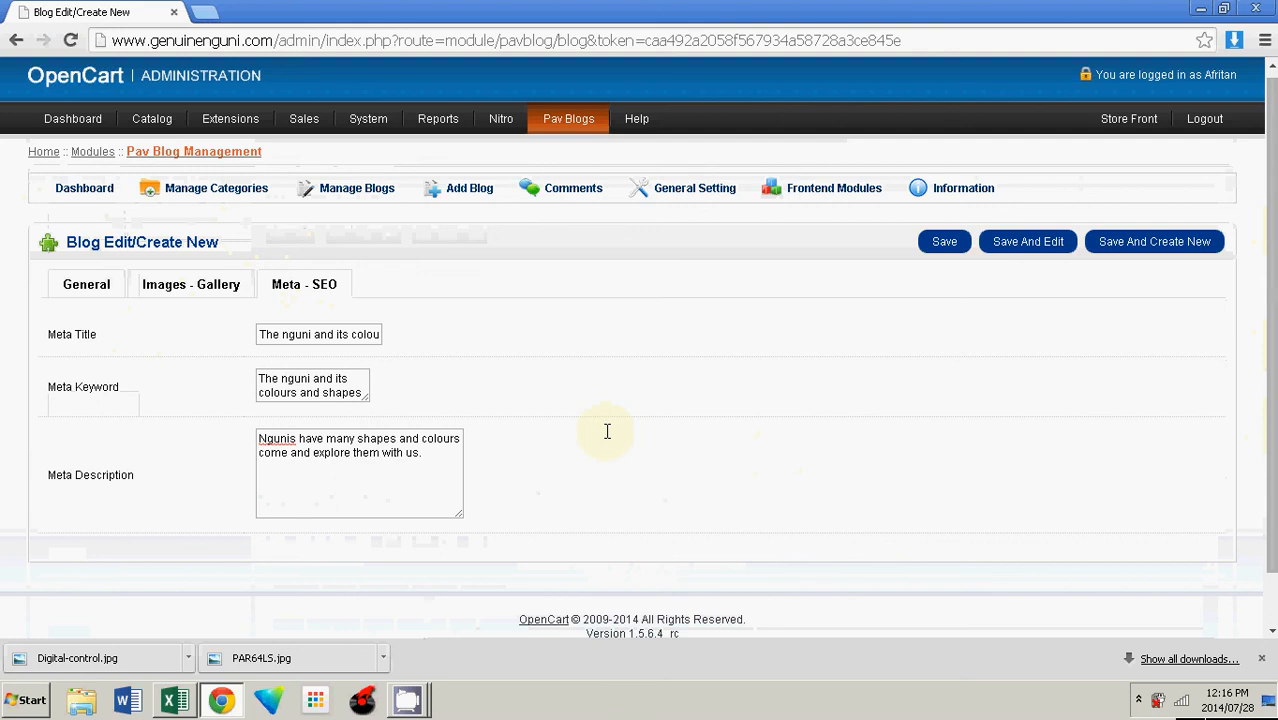
click(942, 242)
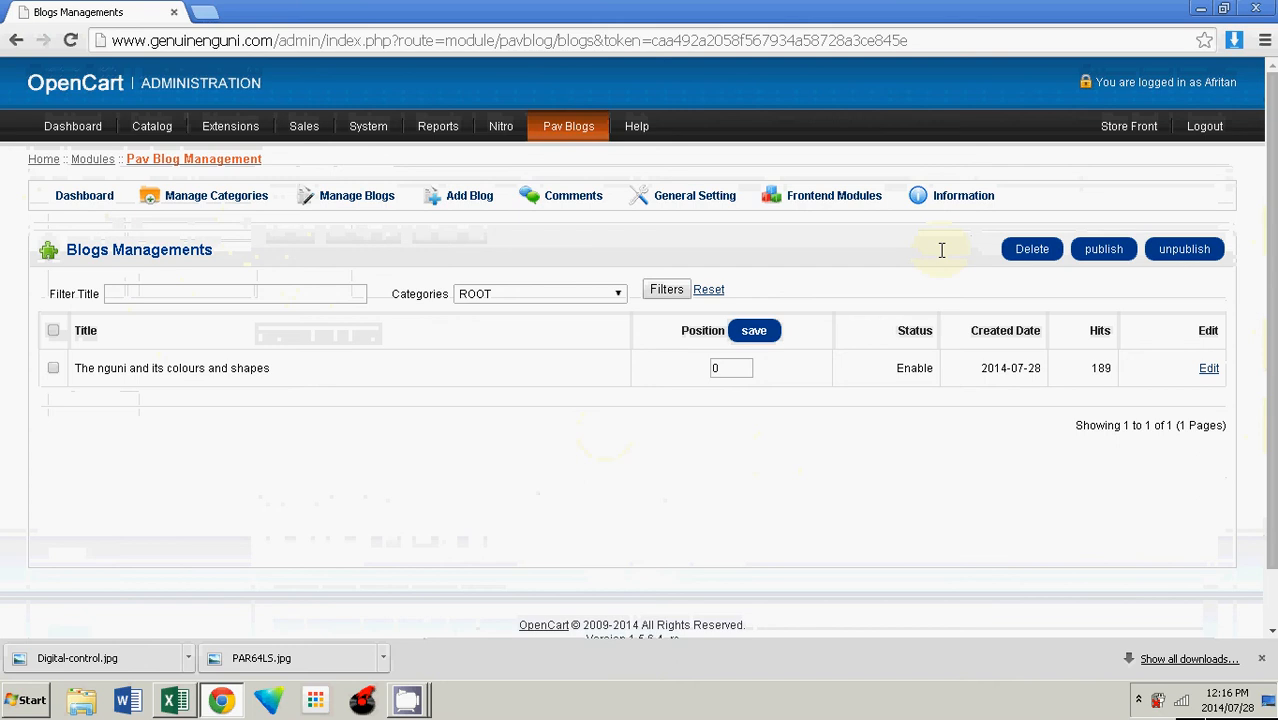
Step: Open the storefront and view the new post on the Blogs page and its full article page
click(1125, 127)
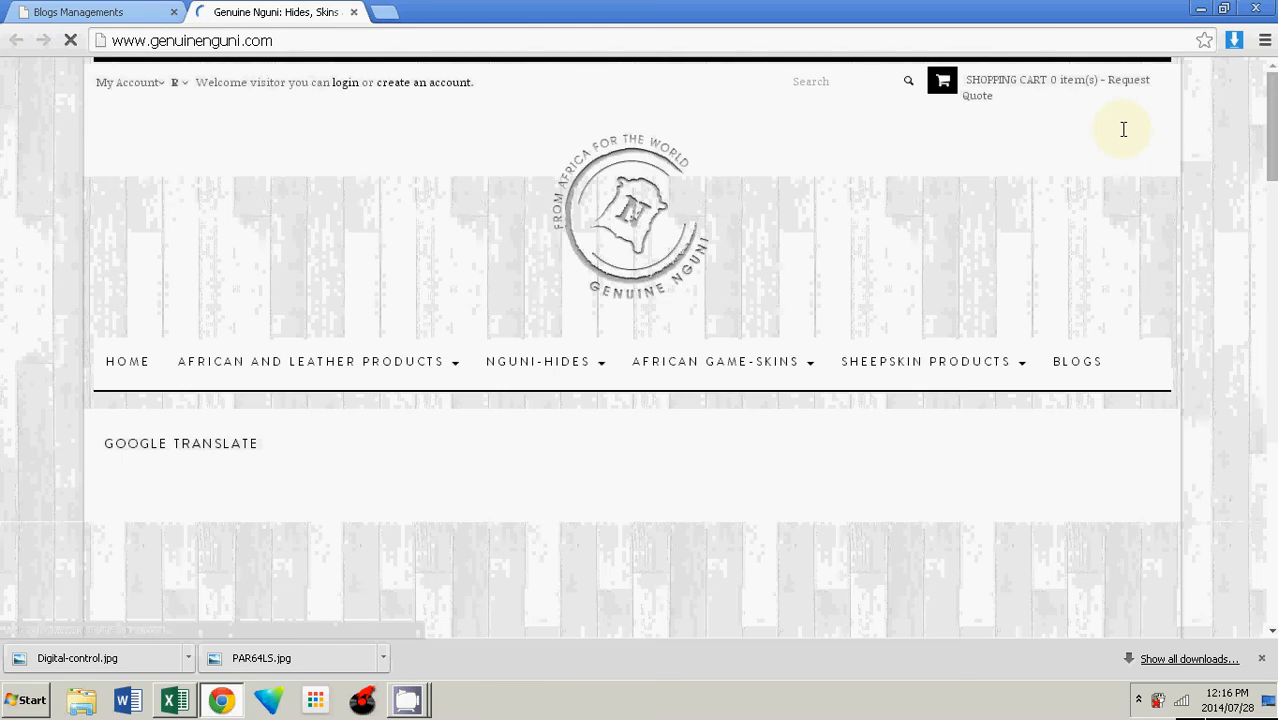
scroll(322, 265, down, 10)
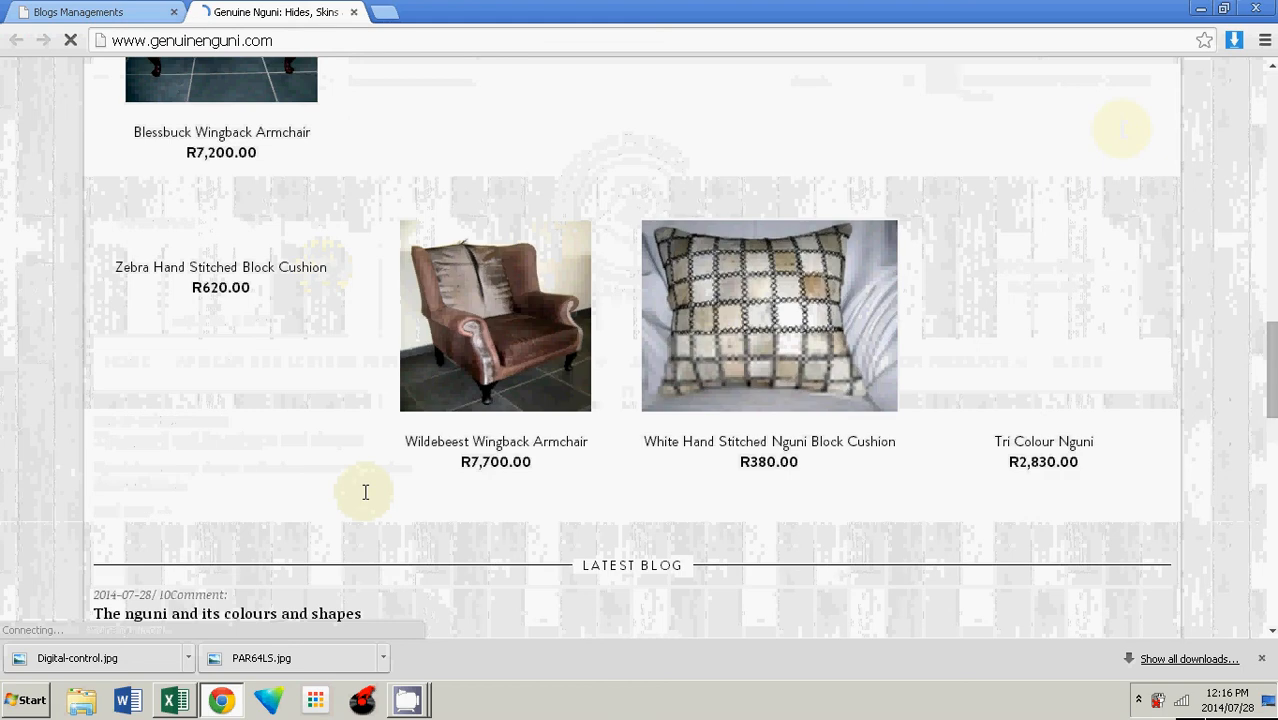
scroll(365, 492, down, 4)
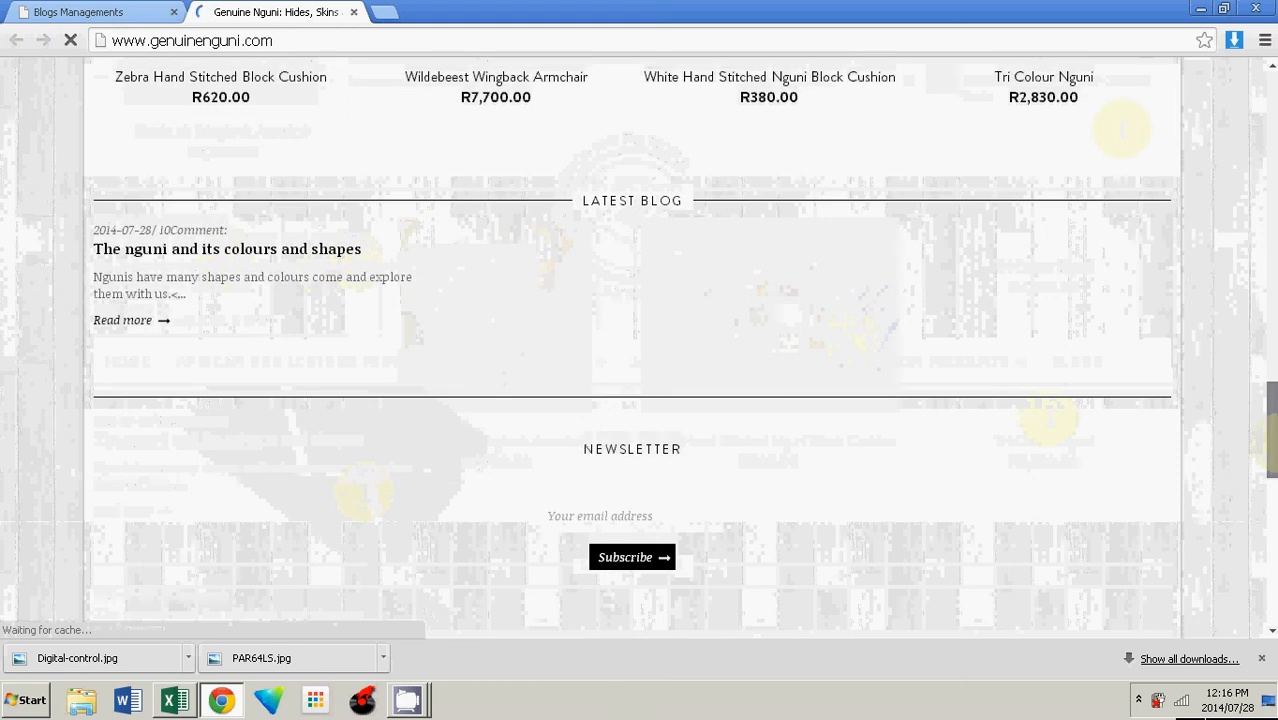
drag(1275, 442, 1275, 135)
click(1076, 345)
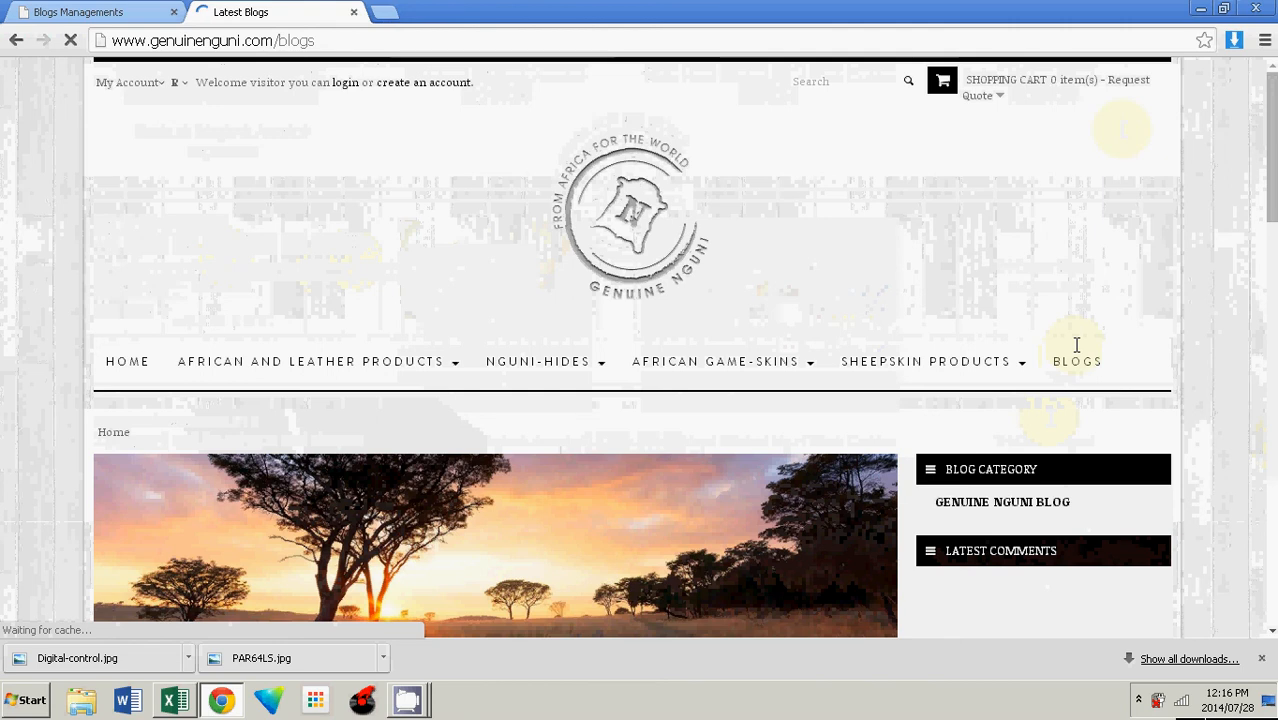
scroll(659, 215, down, 3)
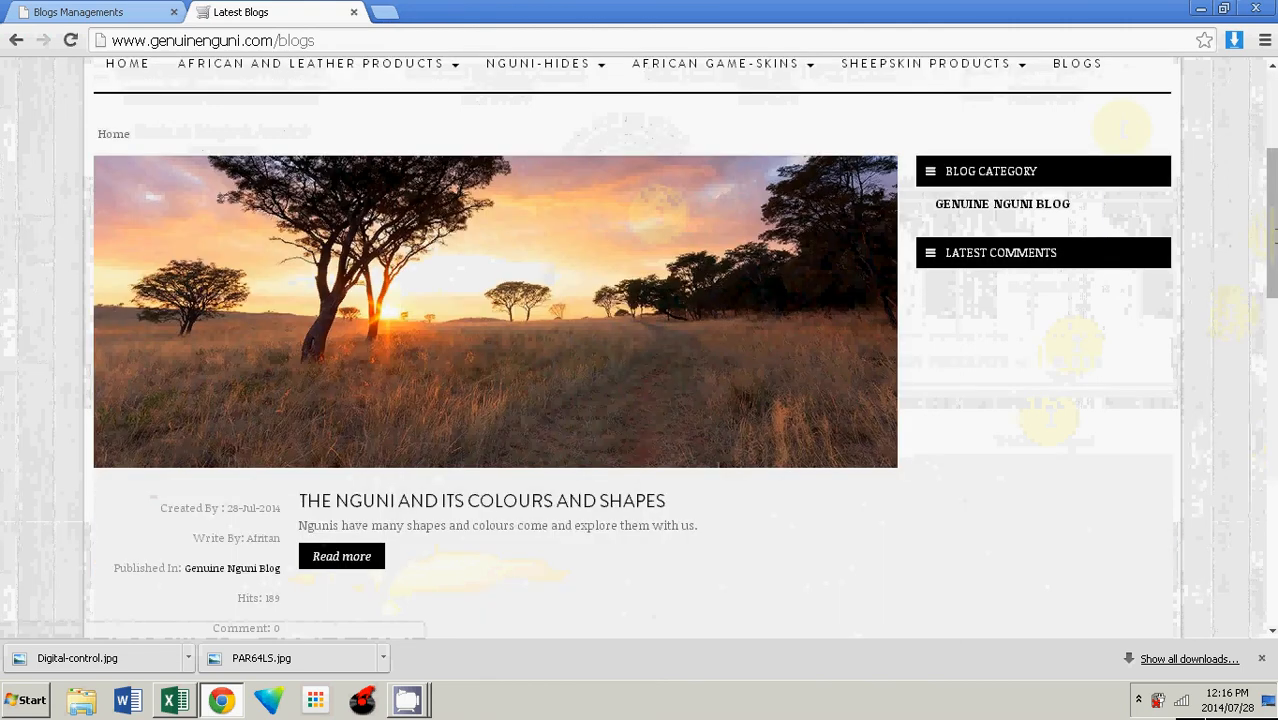
drag(1270, 242, 1267, 352)
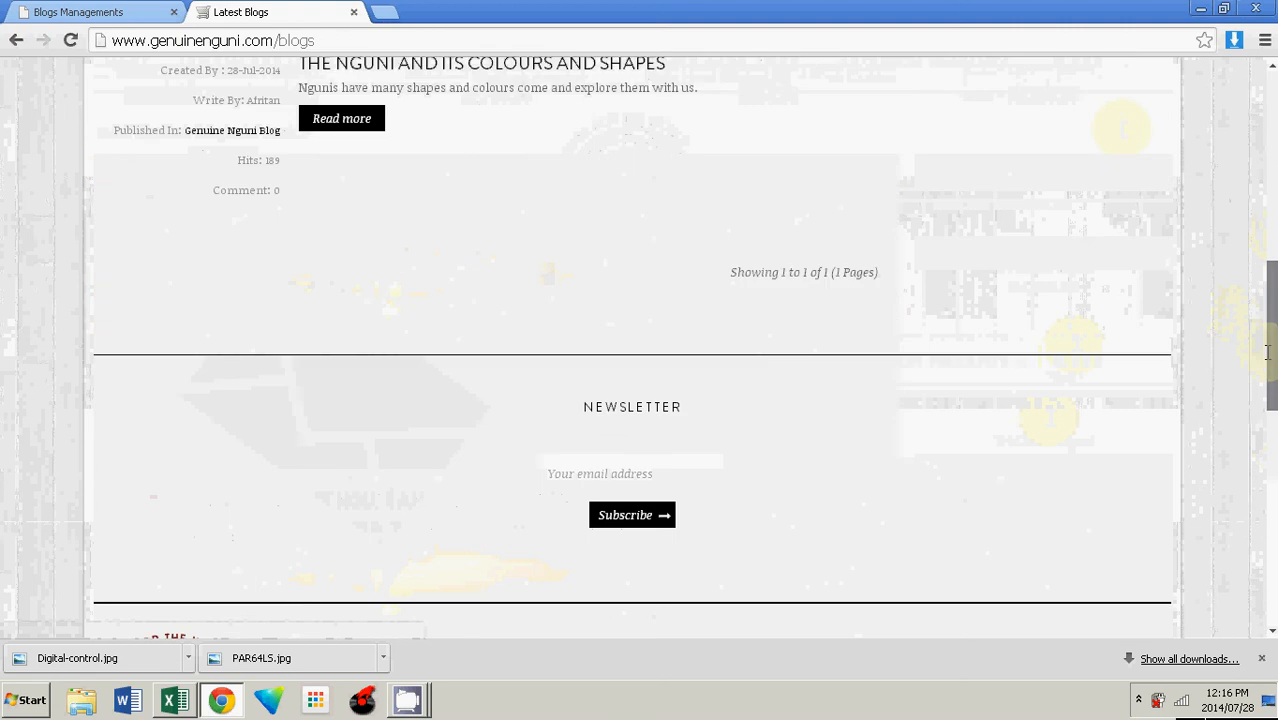
click(342, 118)
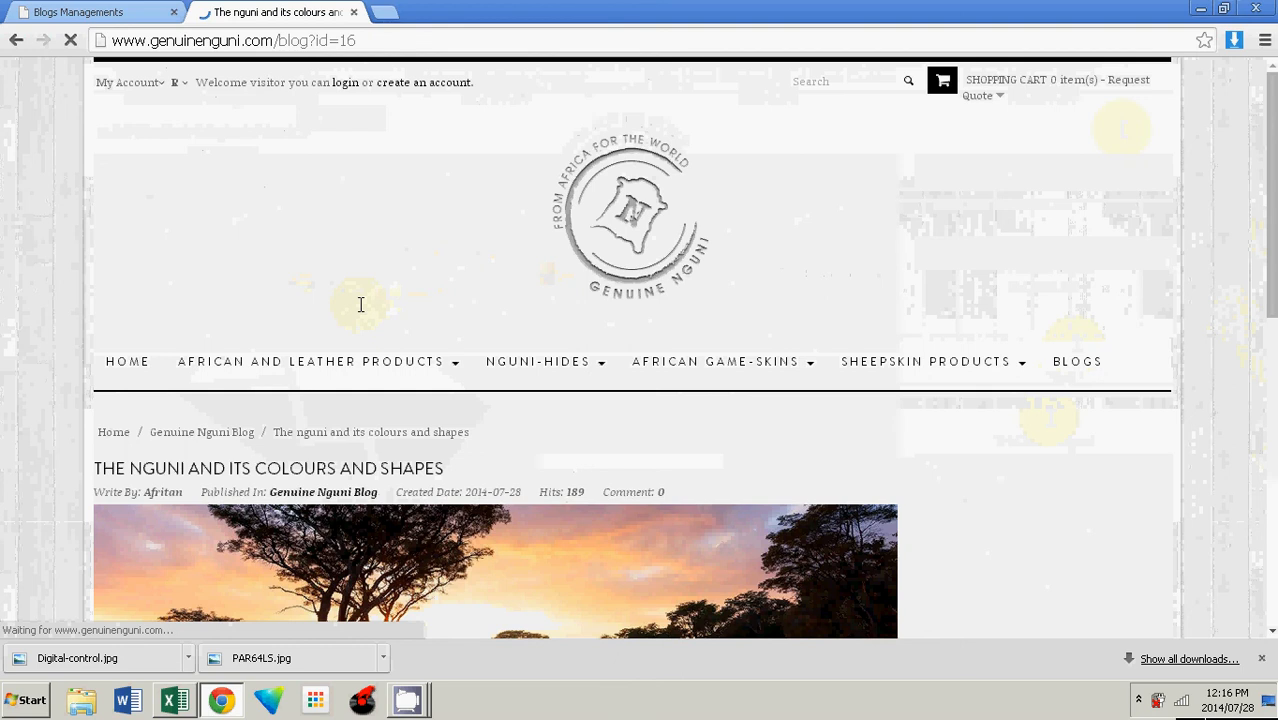
scroll(361, 304, down, 7)
drag(354, 243, 124, 230)
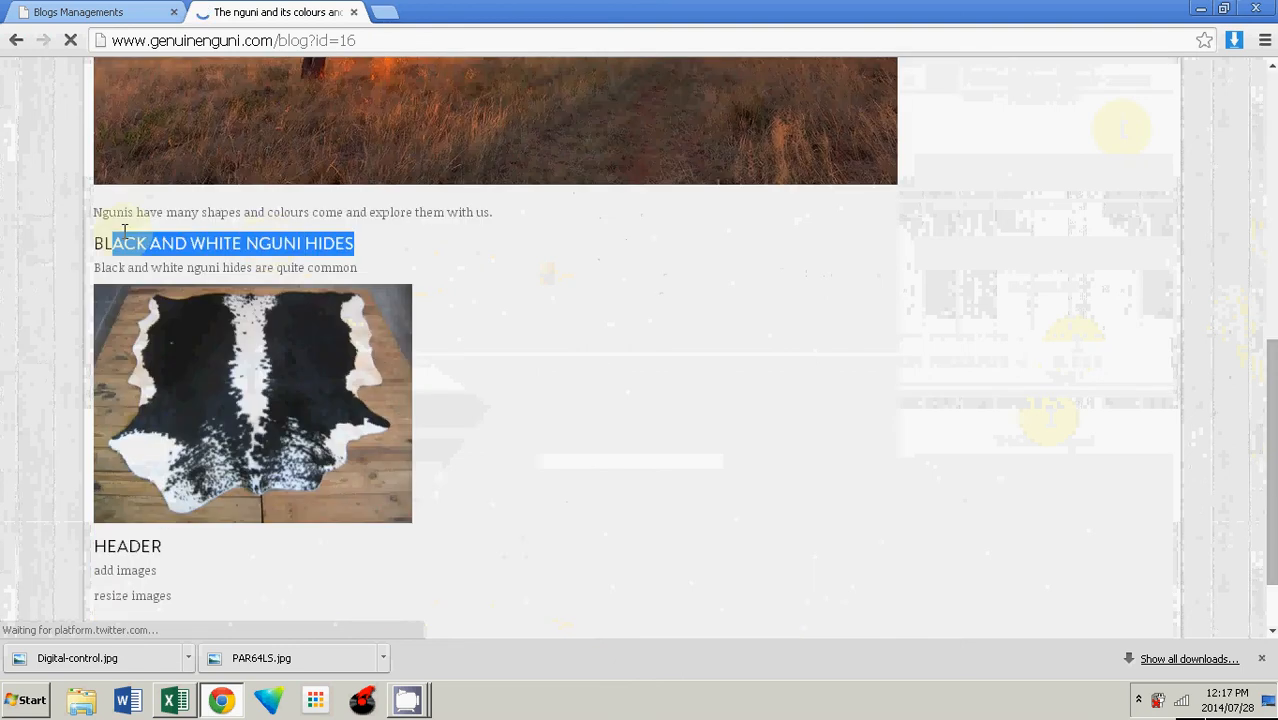
drag(1272, 388, 1274, 216)
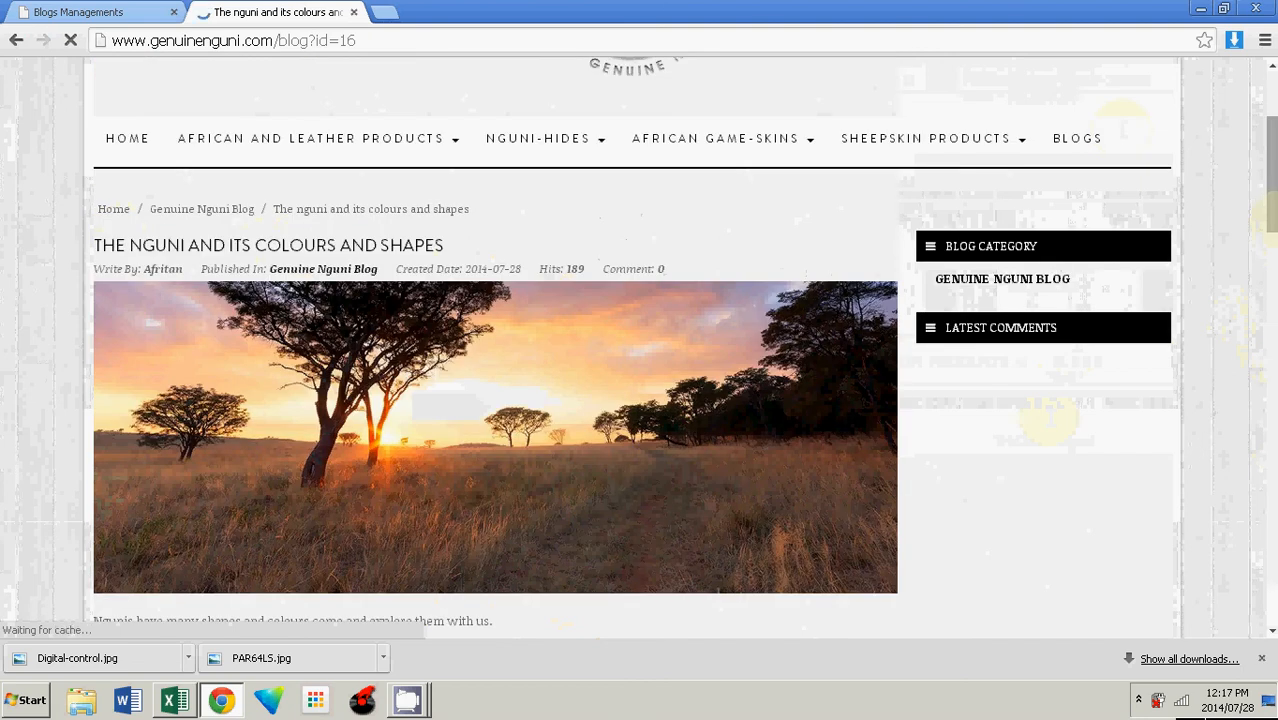
drag(1270, 212, 1271, 372)
drag(1271, 300, 311, 143)
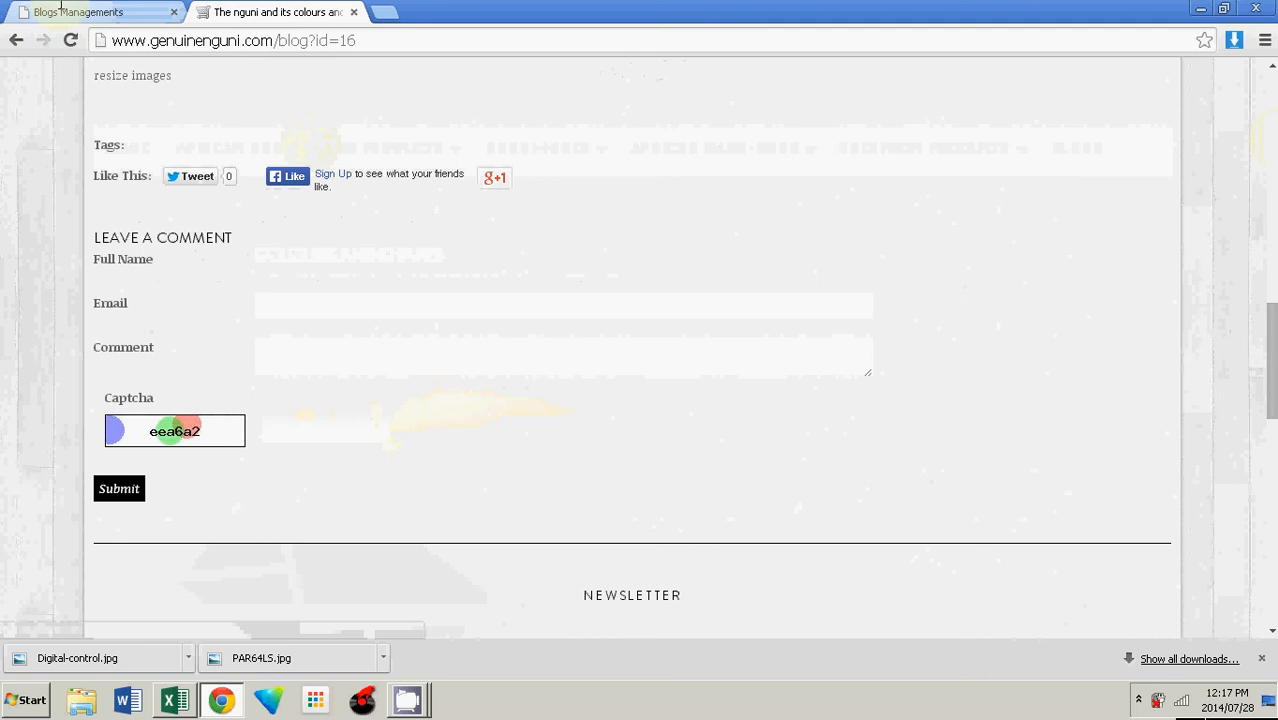
Step: Reopen the post in the admin editor to review its fields
click(60, 10)
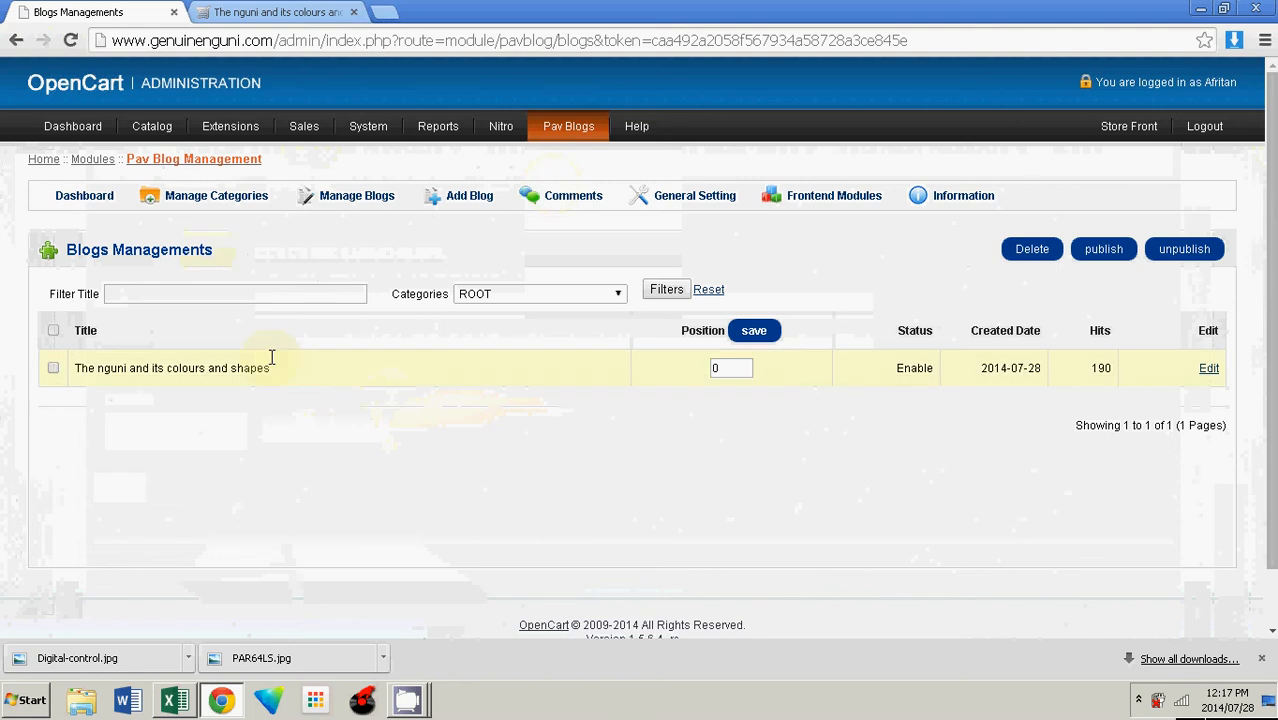
click(1208, 368)
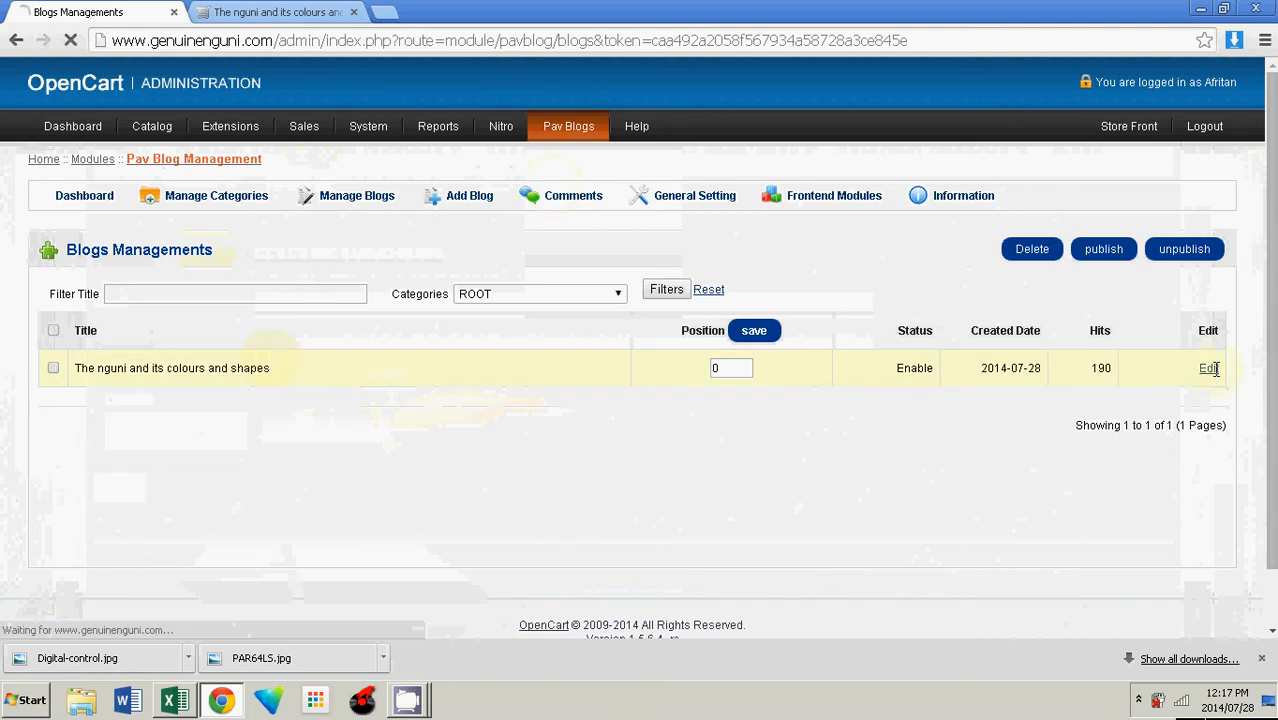
scroll(640, 350, down, 8)
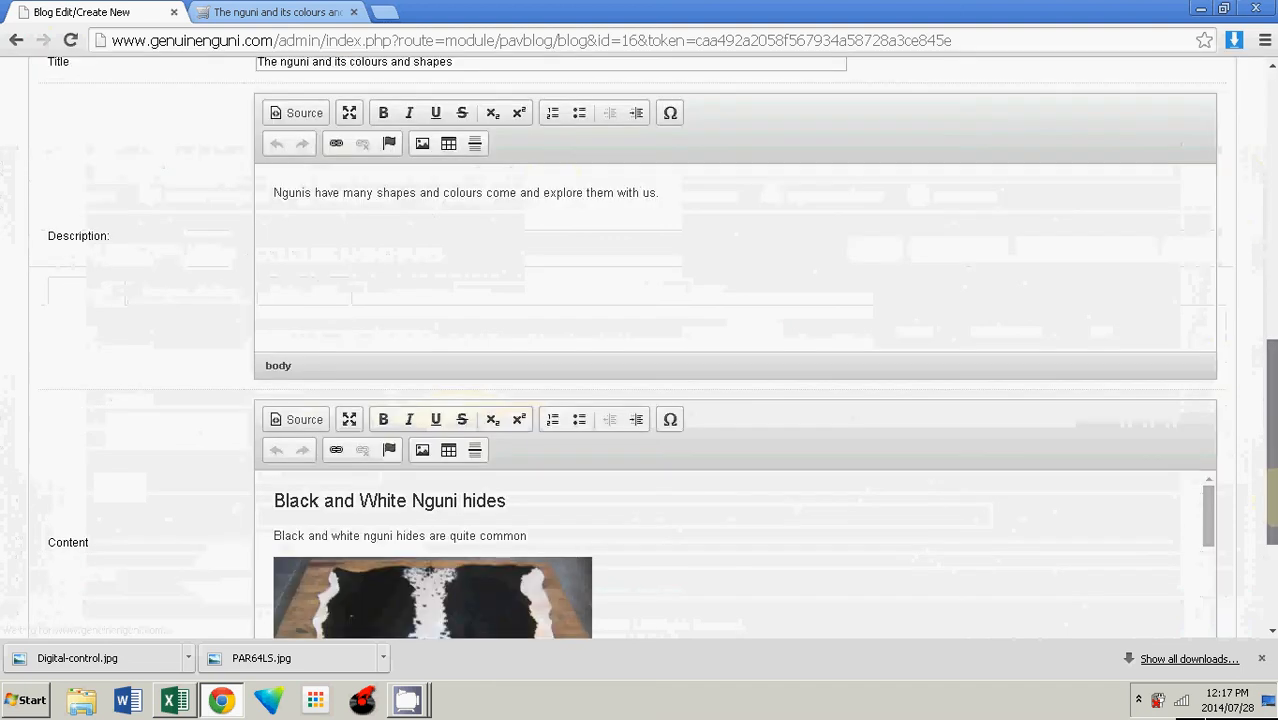
scroll(1097, 148, up, 8)
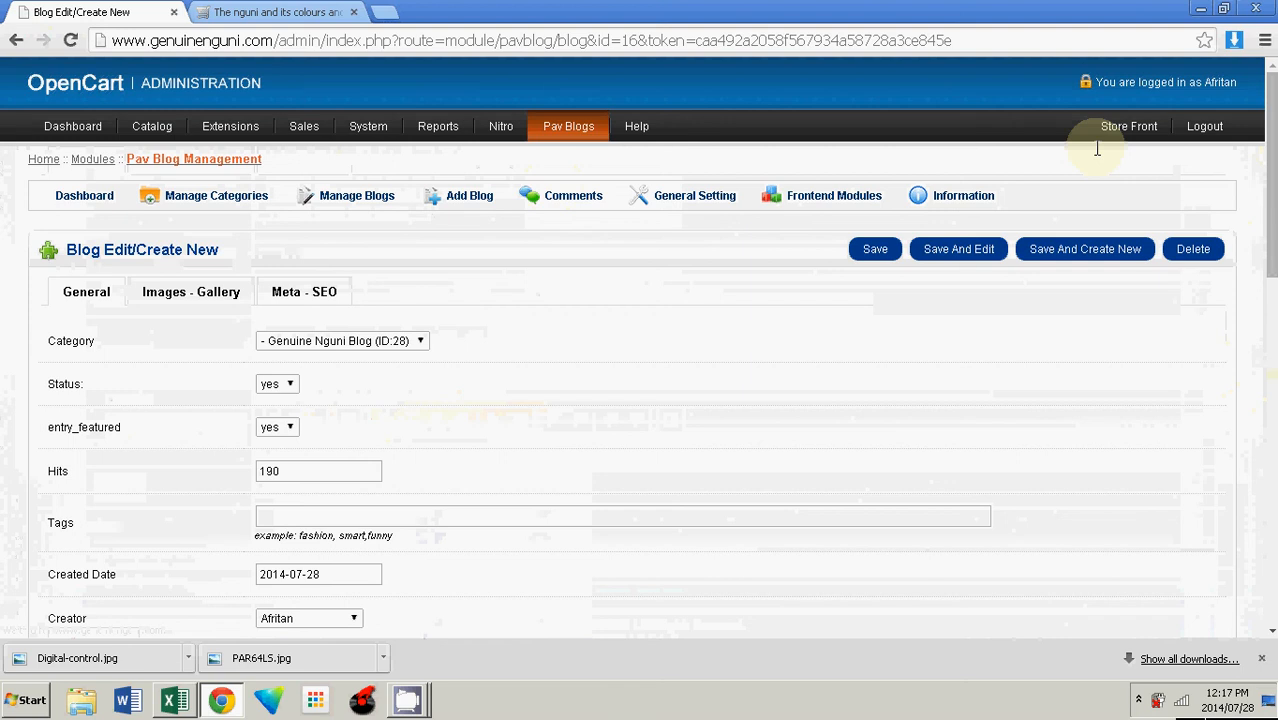
Step: Delete the Nguni colours and shapes post from the blog list
mouse_move(566, 128)
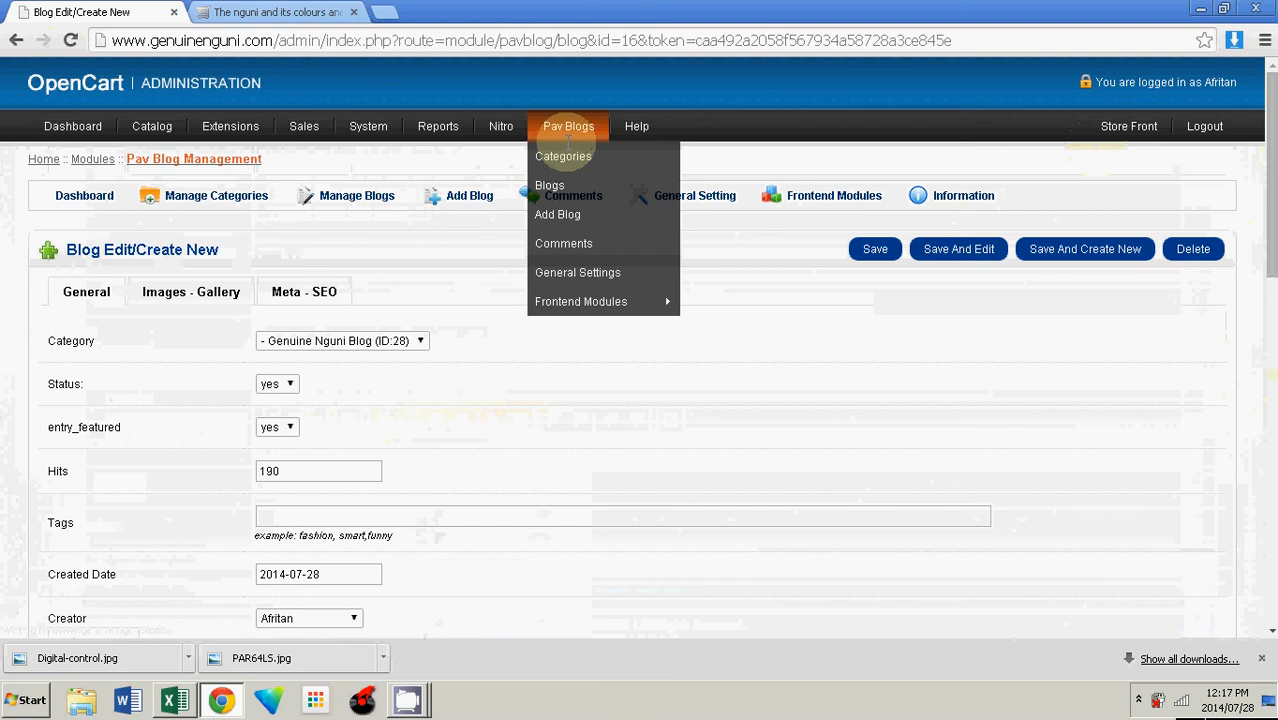
click(550, 185)
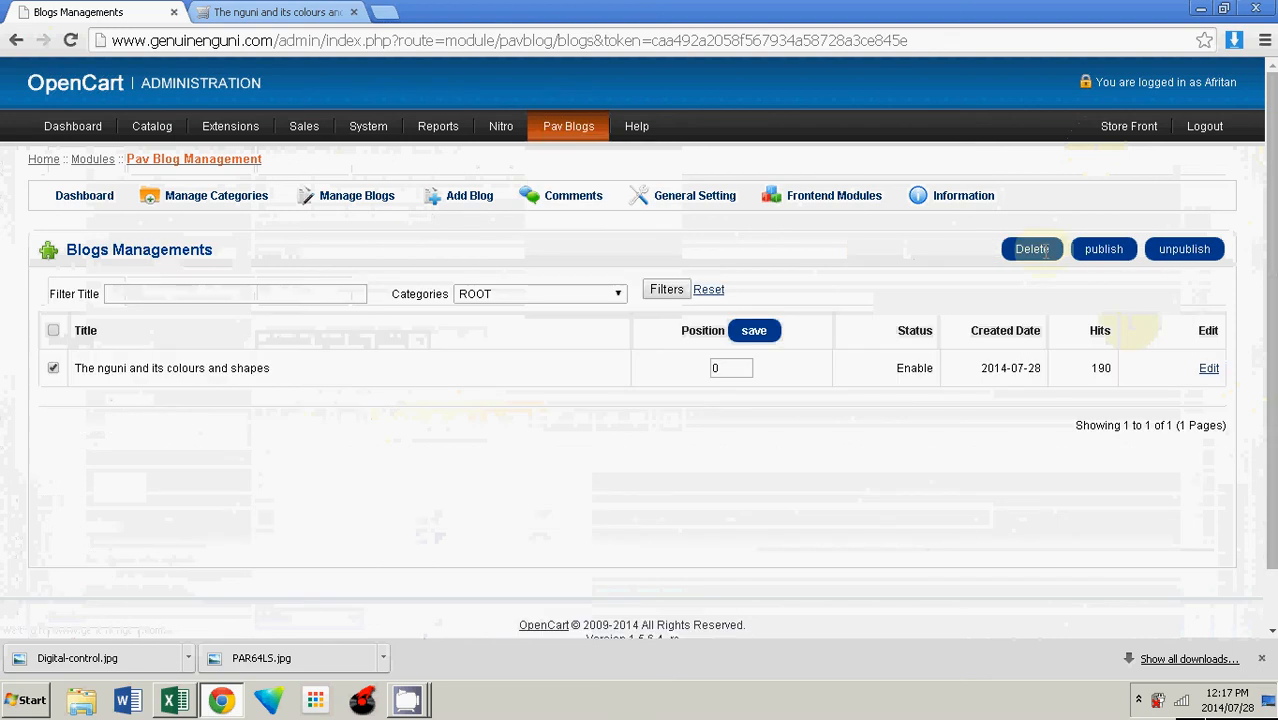
click(1040, 250)
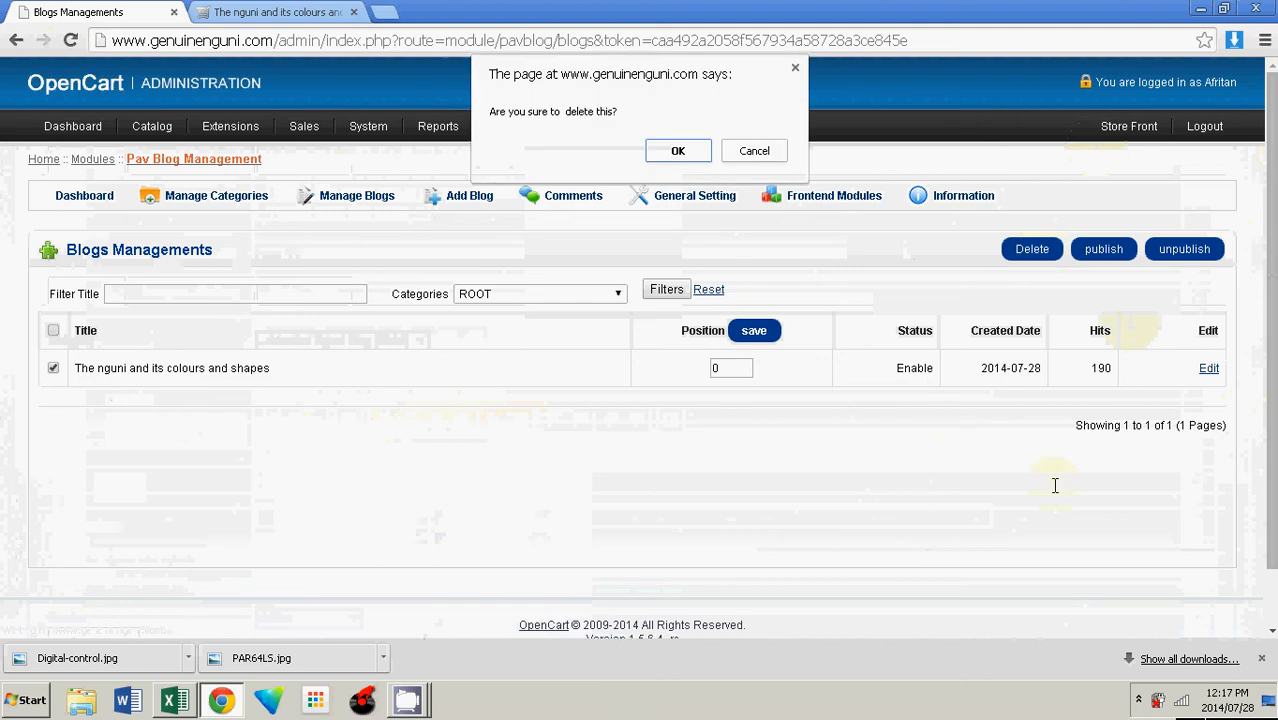
click(679, 150)
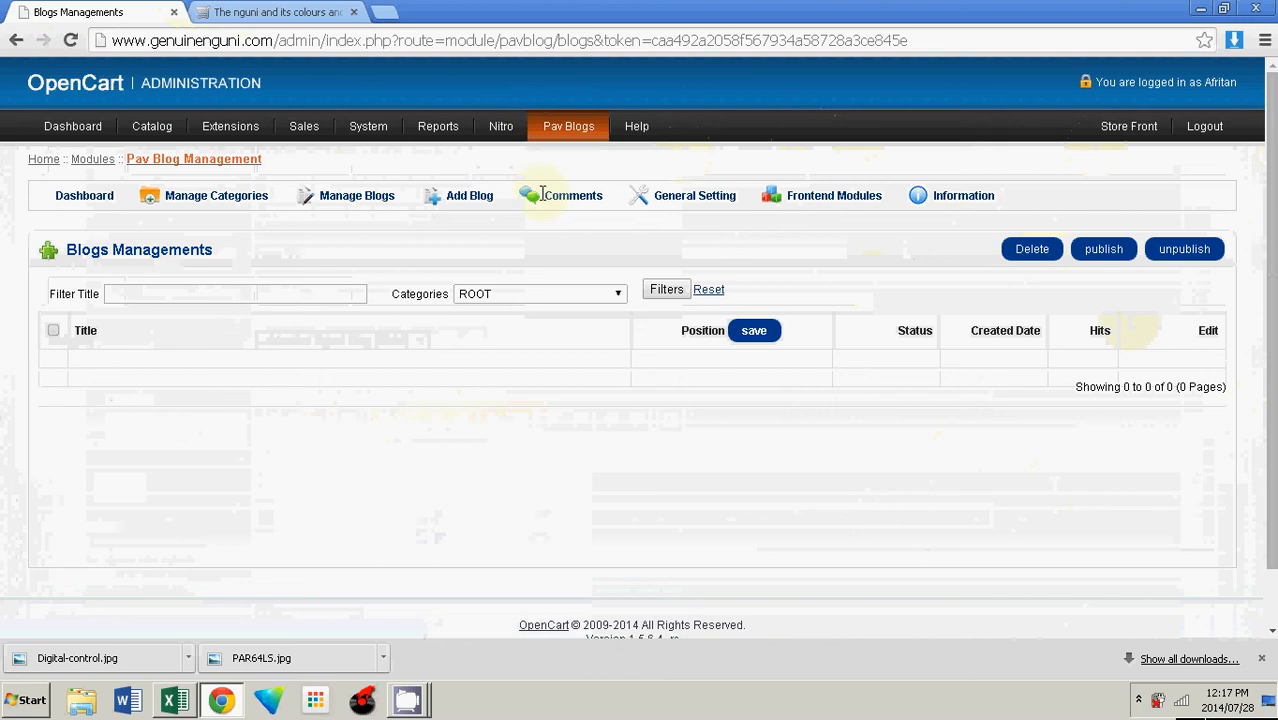
click(407, 700)
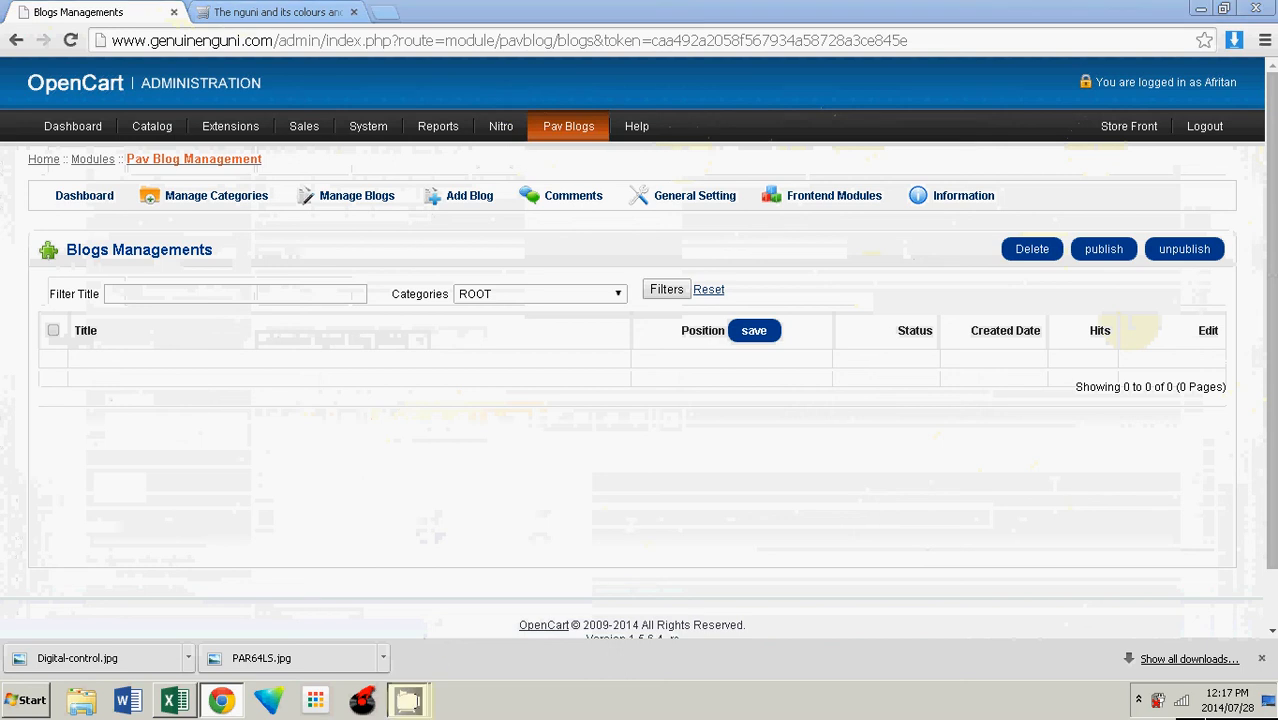
click(395, 634)
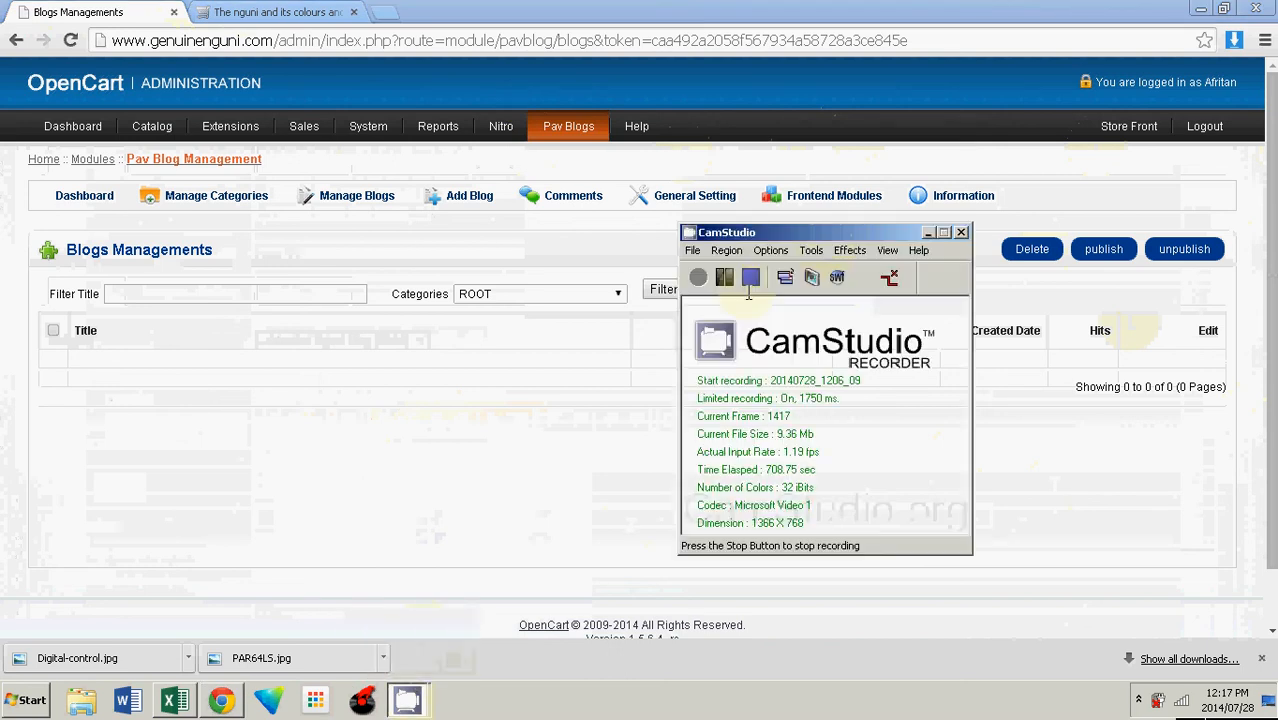